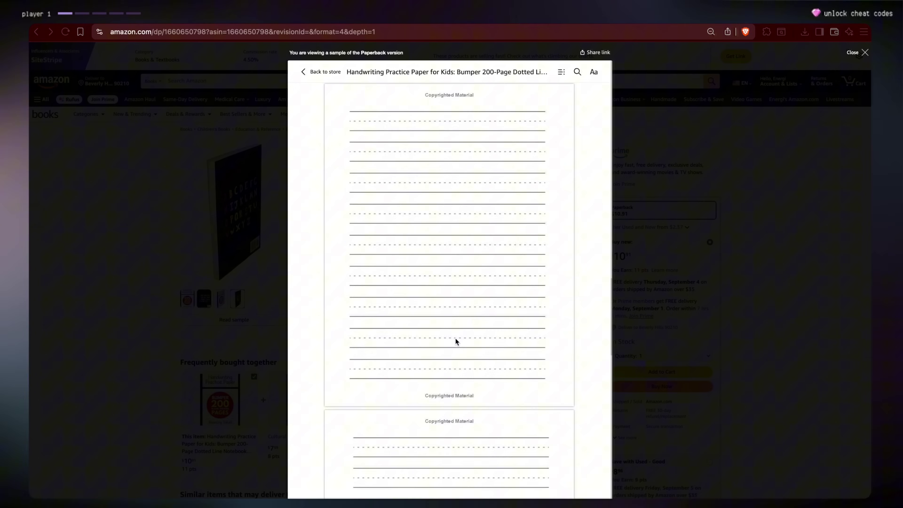
scroll(455, 337, "down", 2)
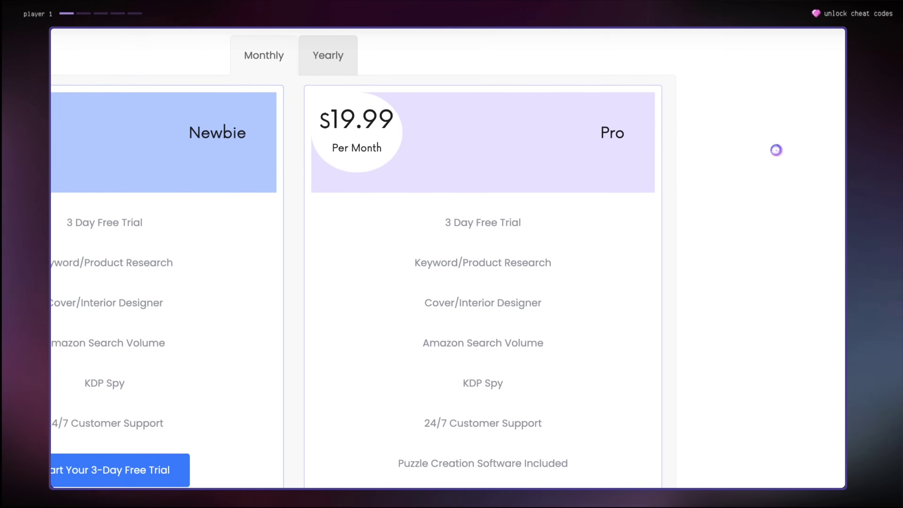
Compare the features and the monthly and yearly pricing of the Newbie and Pro plans.
scroll(773, 244, "down", 2)
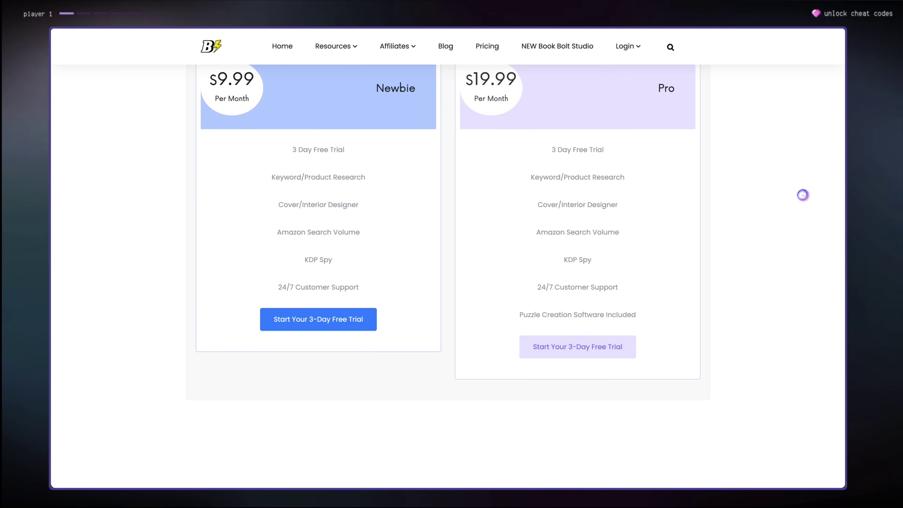
scroll(802, 196, "up", 1)
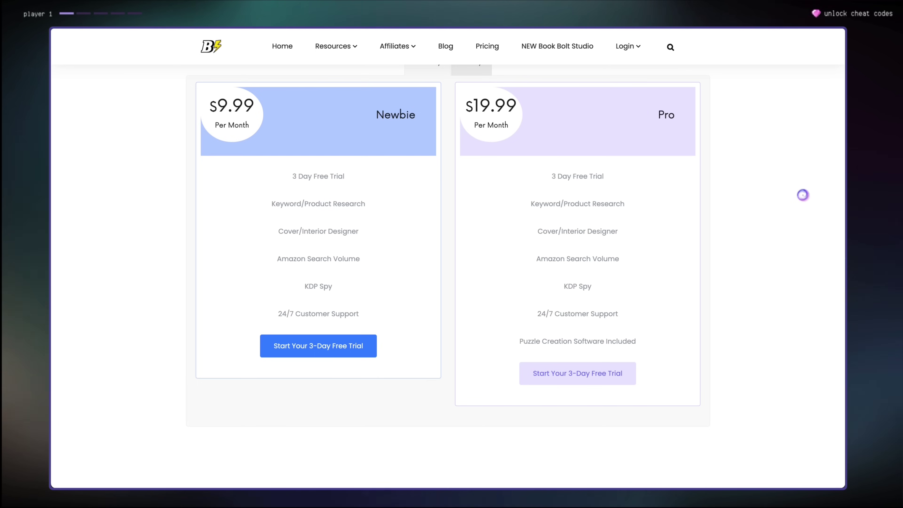
scroll(774, 199, "up", 1)
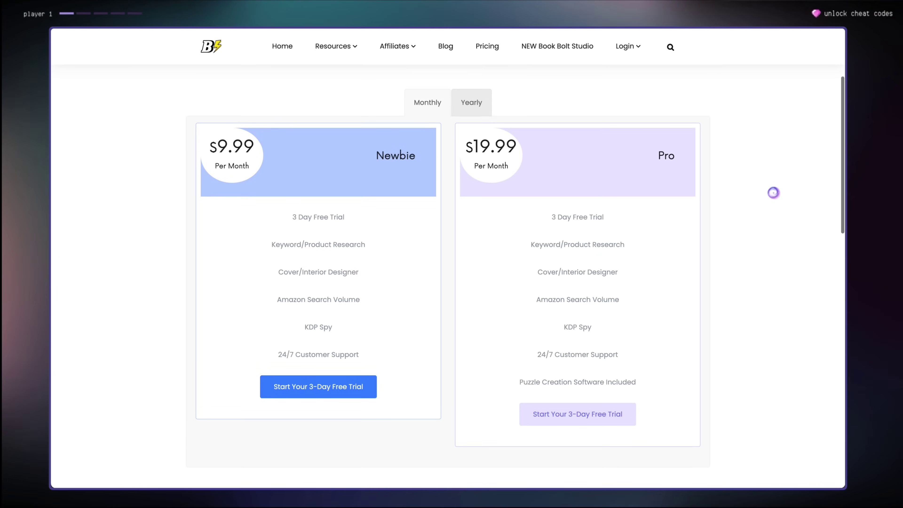
left_click(471, 102)
left_click(416, 109)
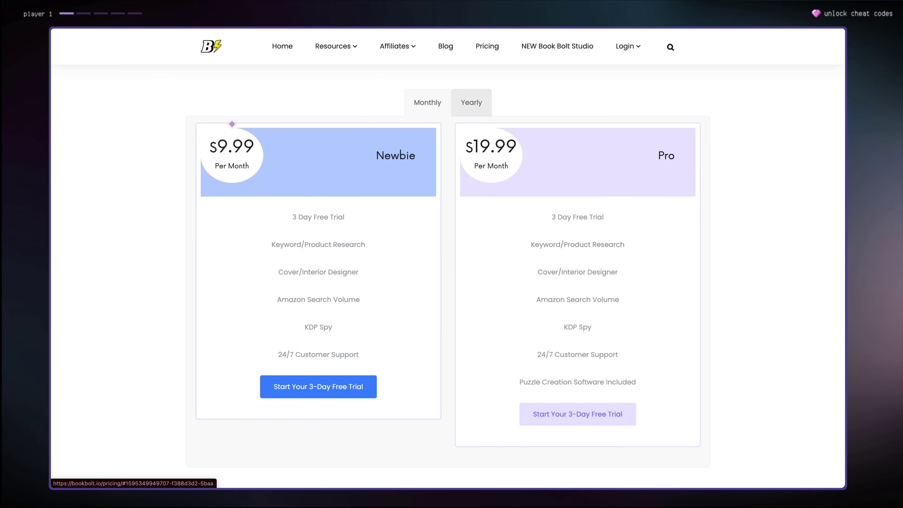
scroll(136, 252, "down", 1)
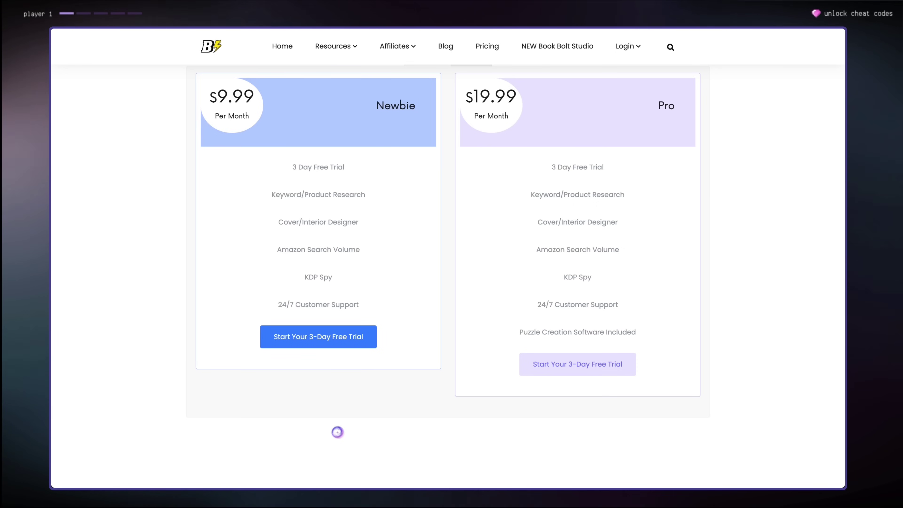
scroll(337, 433, "up", 1)
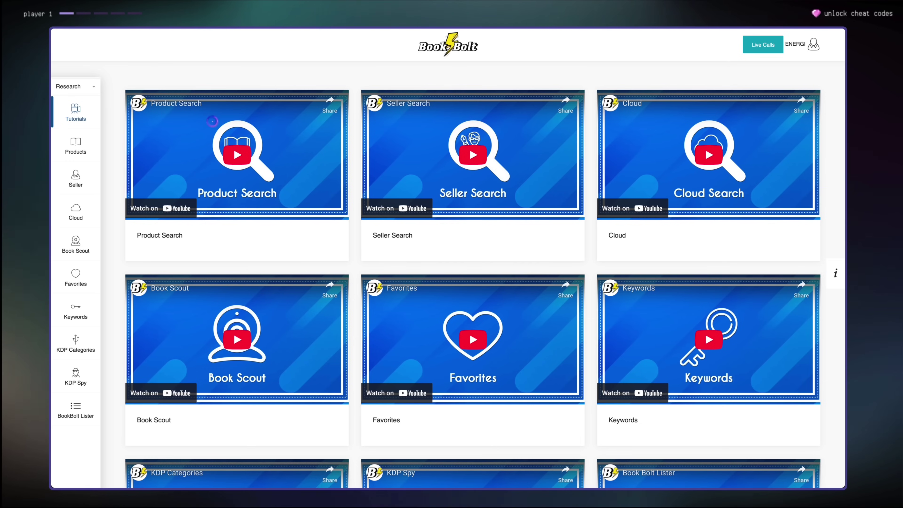
Look through the tutorial videos for the research tools.
scroll(309, 260, "down", 1)
scroll(355, 363, "down", 5)
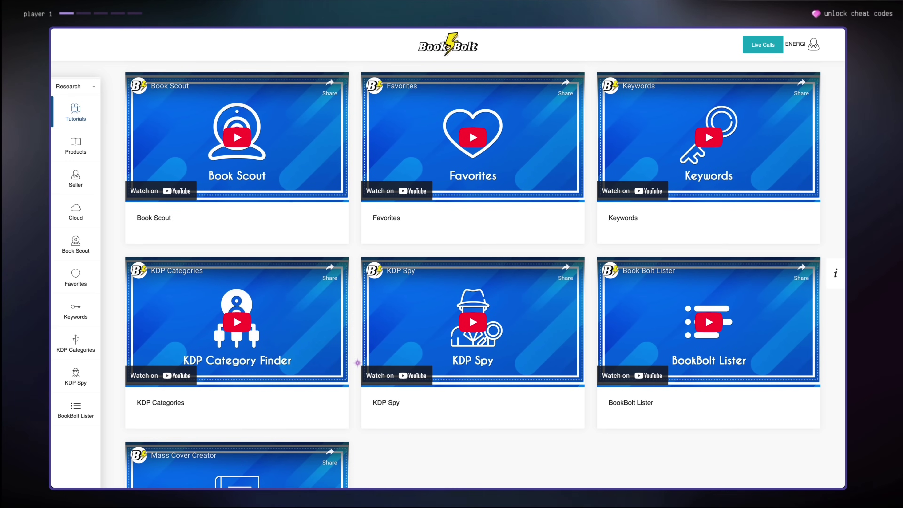
scroll(357, 363, "down", 3)
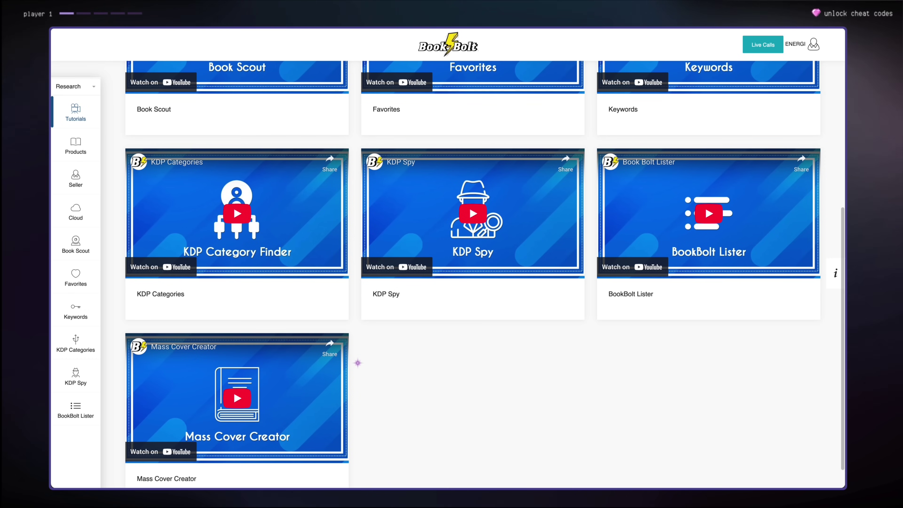
scroll(357, 363, "up", 8)
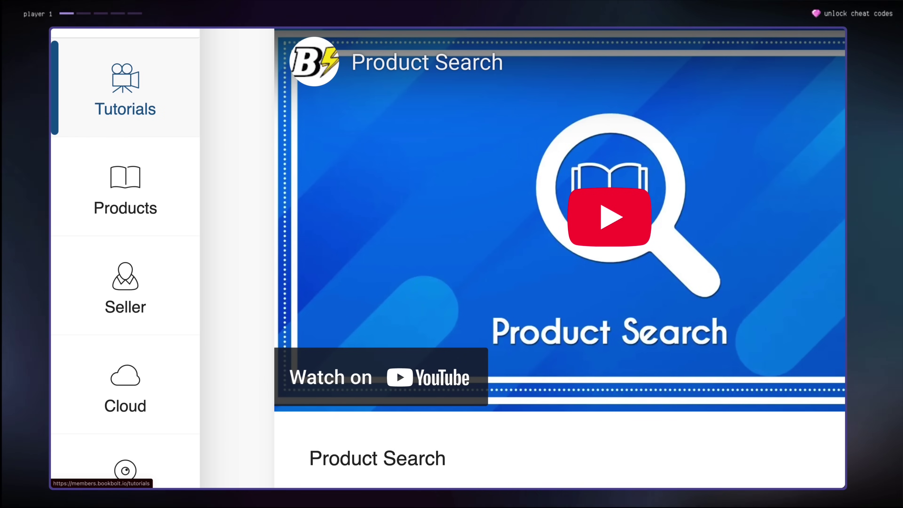
scroll(194, 186, "up", 4)
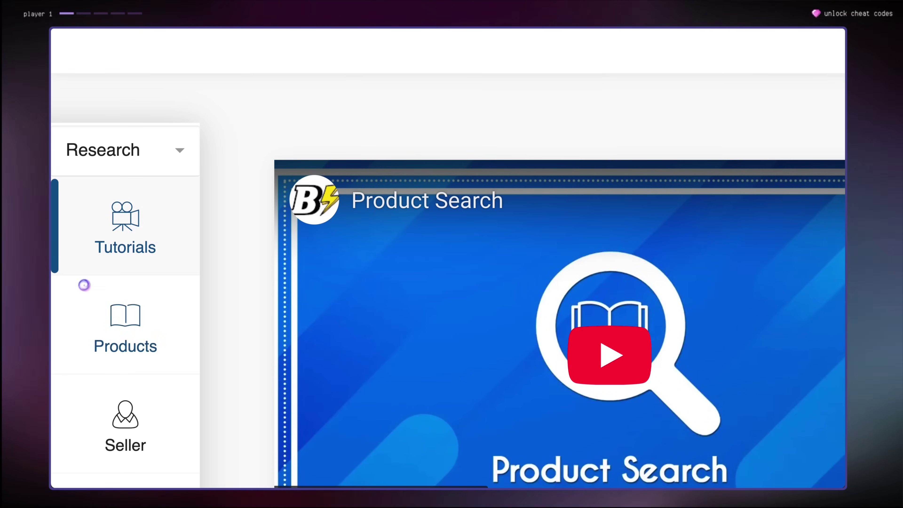
Check the available sections, stay in Research and open the Cloud search tool.
left_click(94, 142)
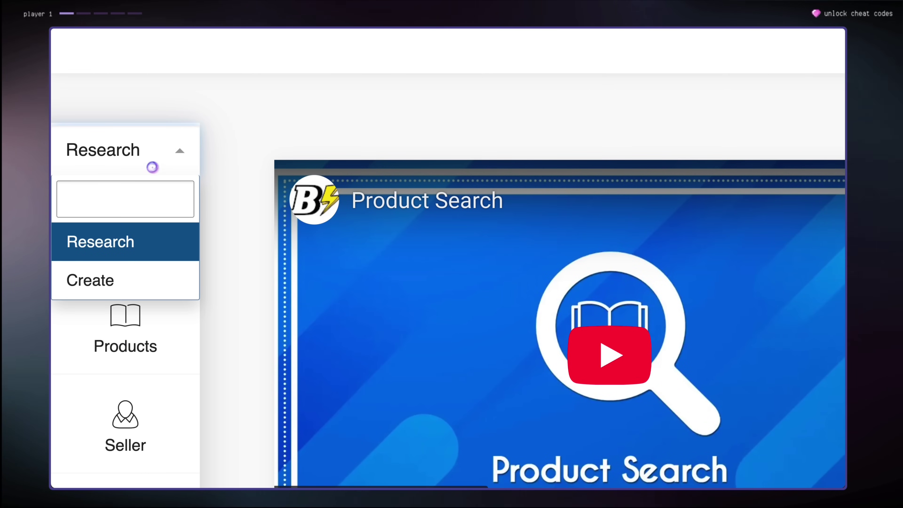
left_click(167, 150)
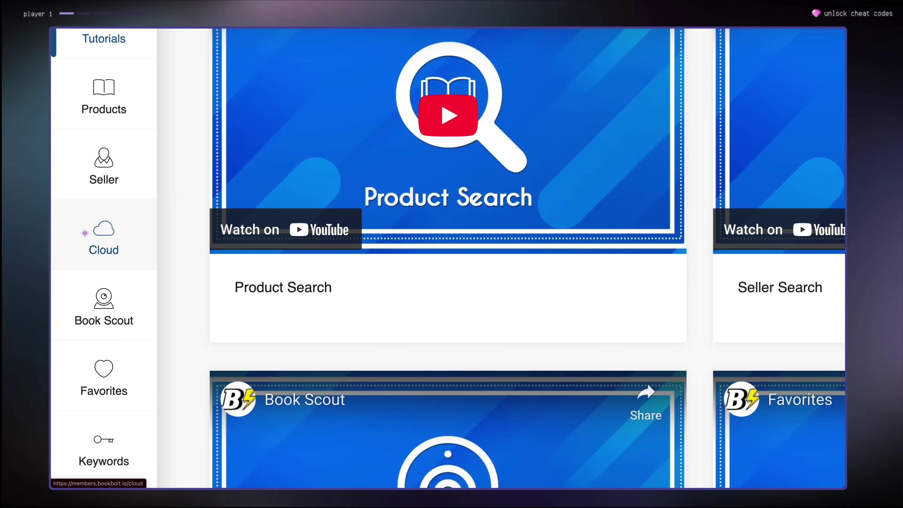
left_click(89, 238)
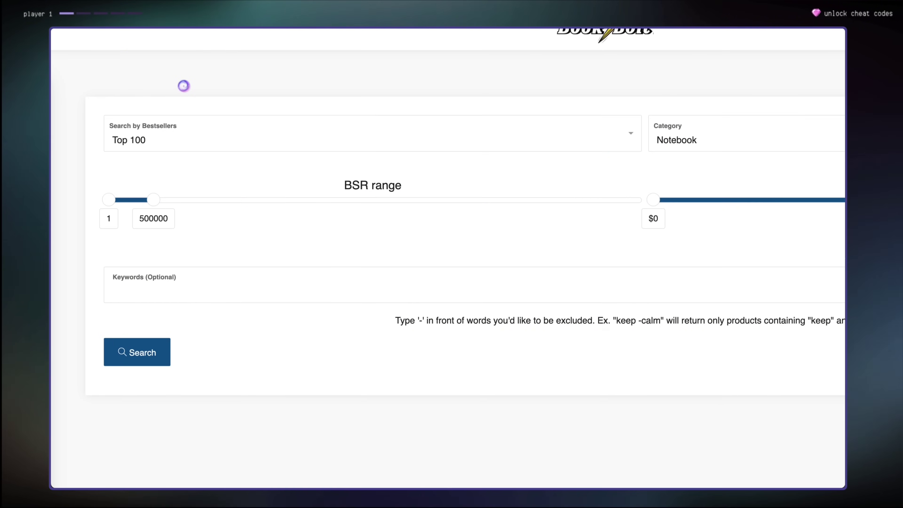
Set the search to the Top 200 bestsellers in the Journal category.
left_click(232, 146)
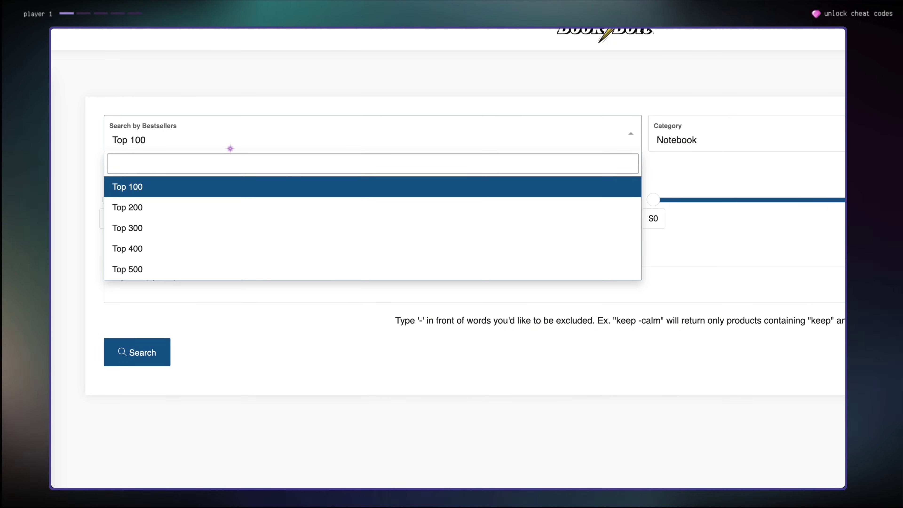
left_click(197, 199)
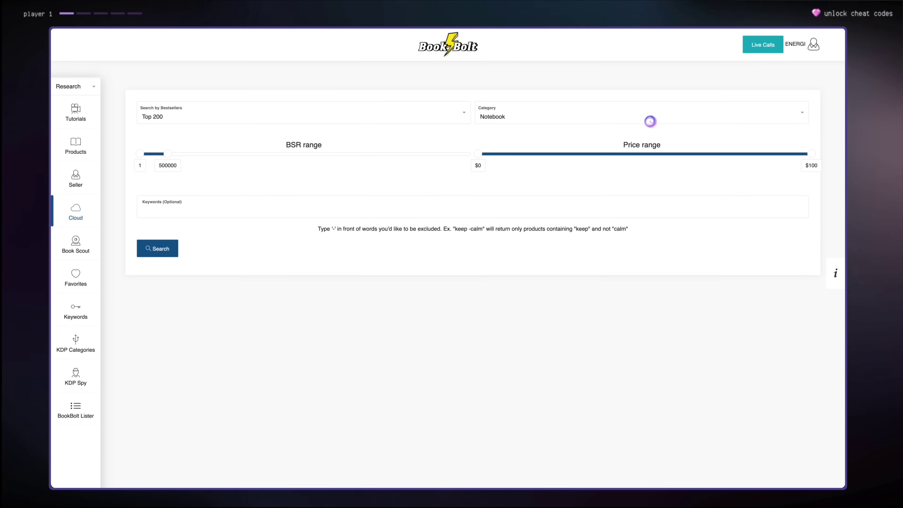
left_click(649, 121)
left_click(532, 161)
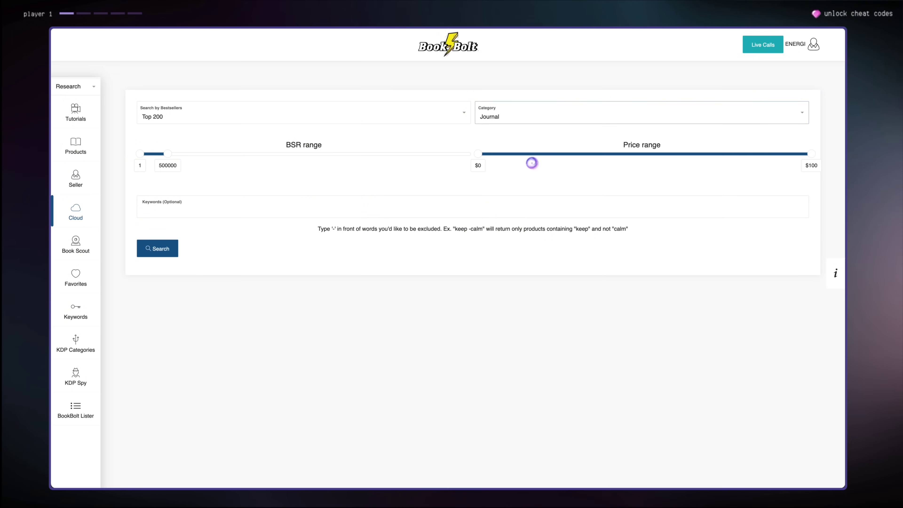
left_click(536, 123)
scroll(540, 210, "down", 2)
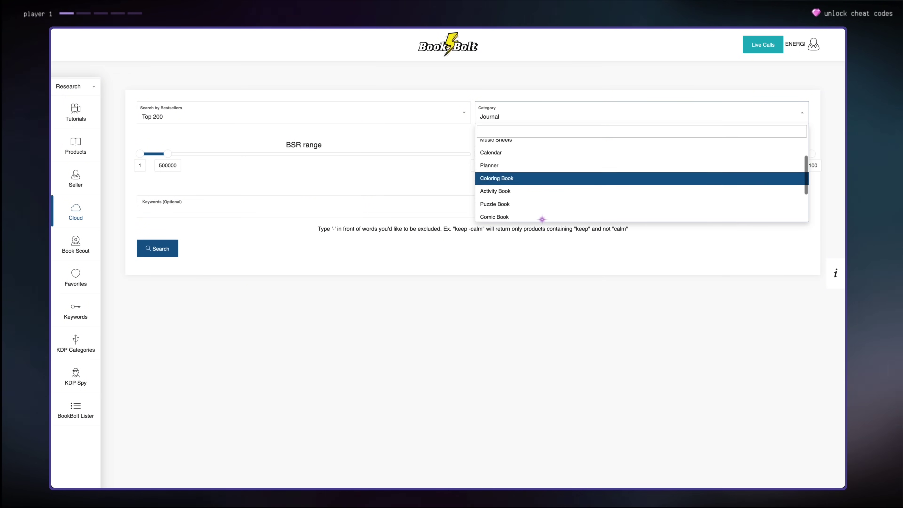
Limit the BSR range to an upper value of 351097 and the price range to $9–$18.
left_click_drag(484, 173, 558, 174)
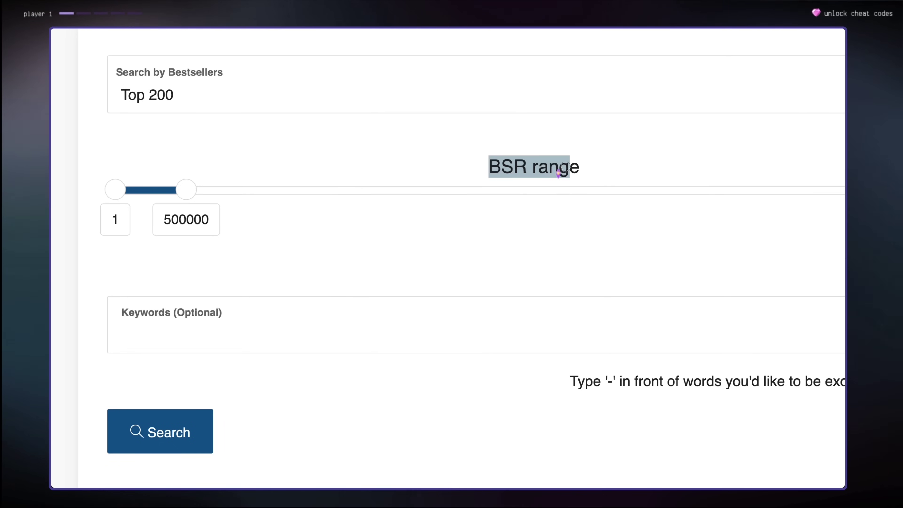
left_click_drag(185, 195, 173, 199)
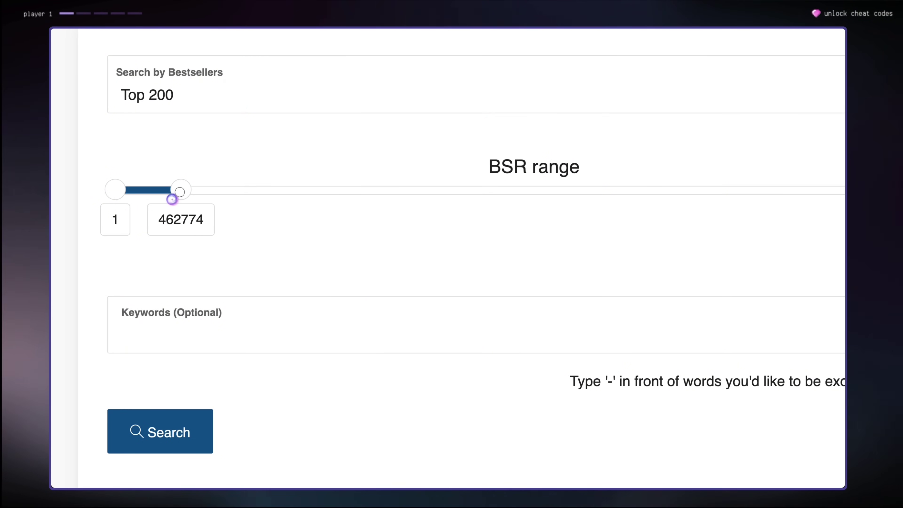
left_click_drag(172, 199, 158, 198)
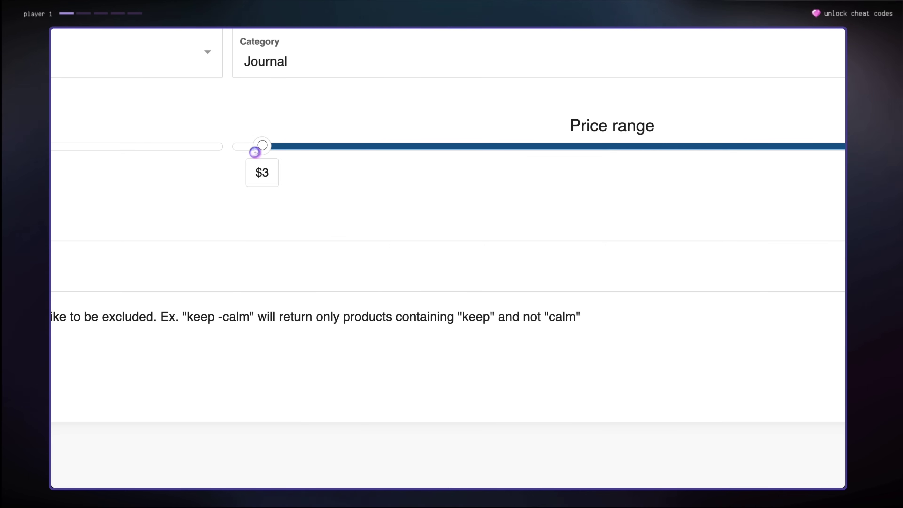
left_click_drag(312, 141, 302, 148)
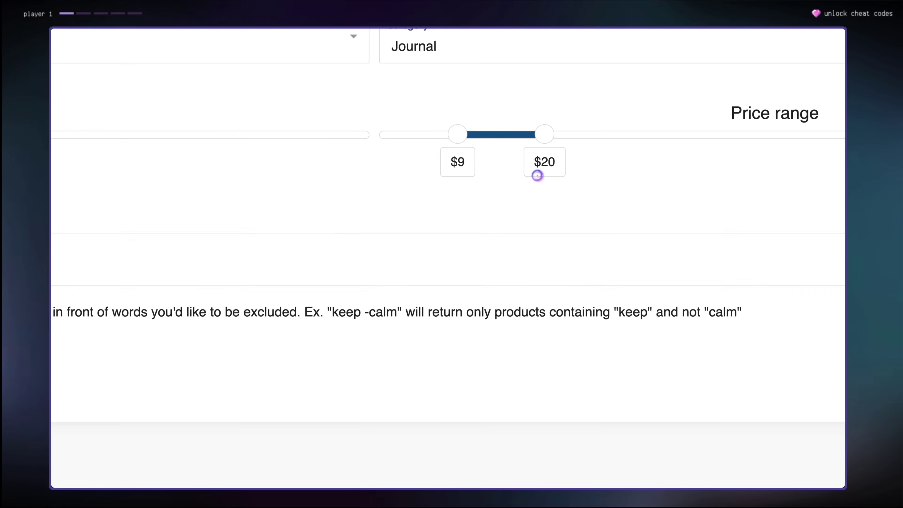
left_click_drag(541, 155, 535, 155)
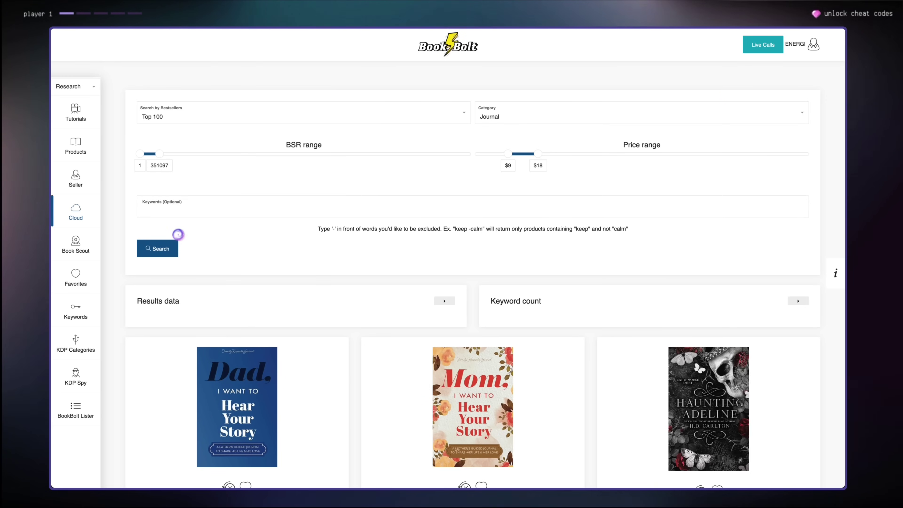
Examine the covers, reviews, prices, BSR and estimated monthly sales of the journals in the search results.
scroll(267, 313, "down", 5)
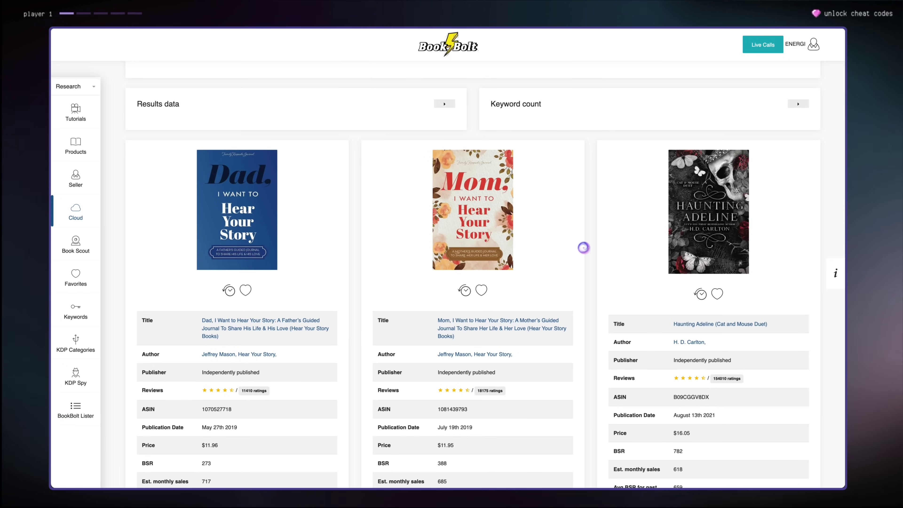
scroll(583, 247, "down", 10)
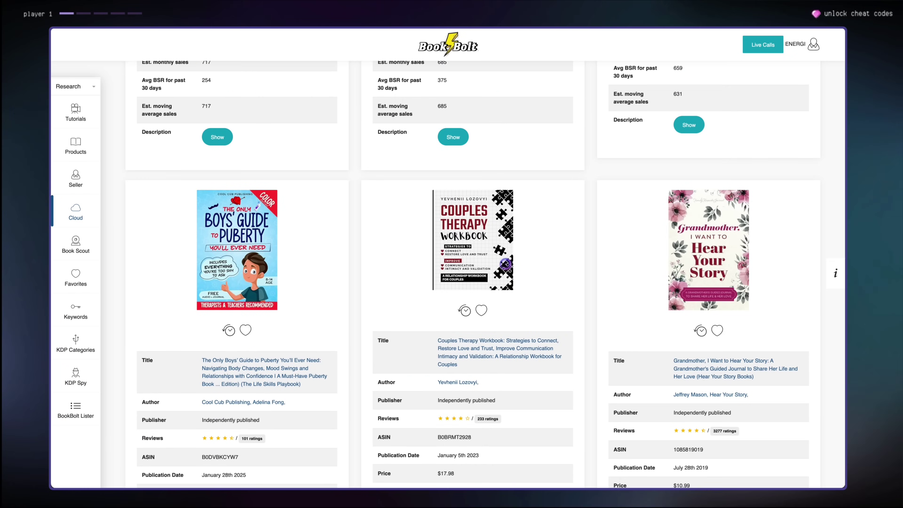
scroll(492, 252, "down", 8)
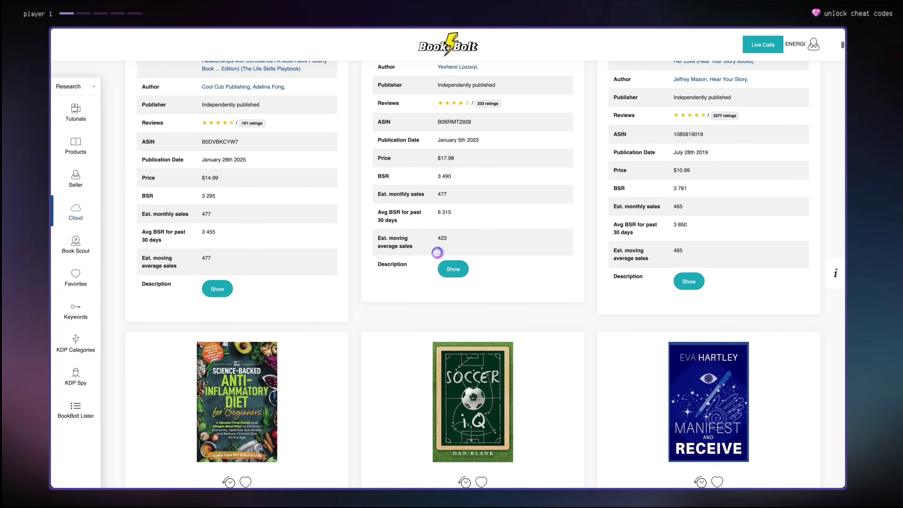
scroll(437, 252, "down", 5)
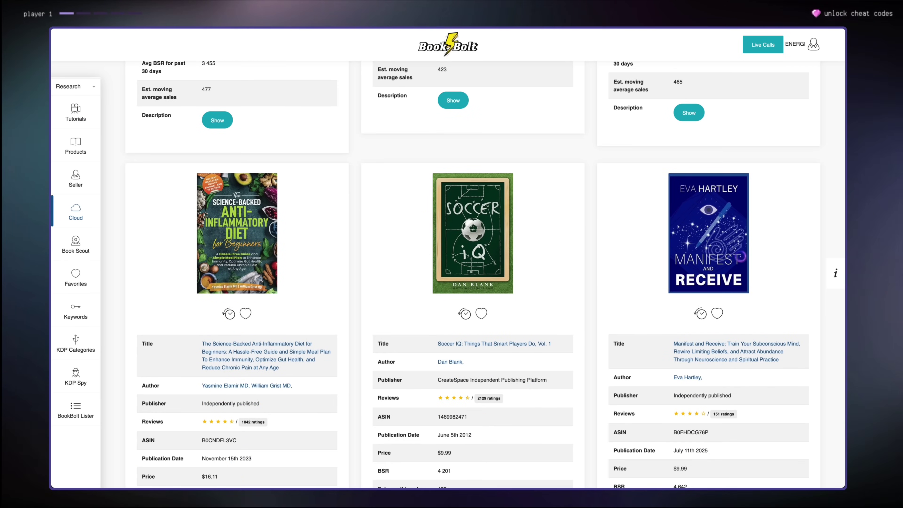
scroll(413, 349, "down", 10)
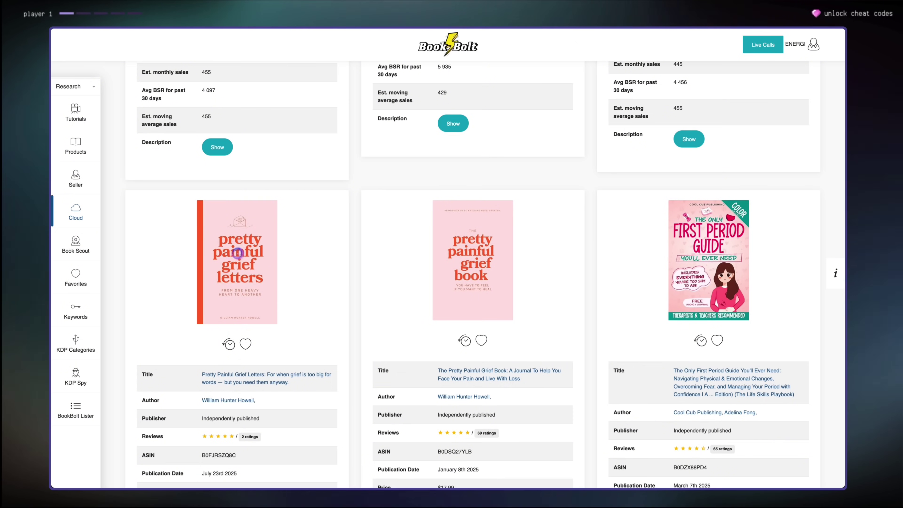
scroll(357, 278, "down", 10)
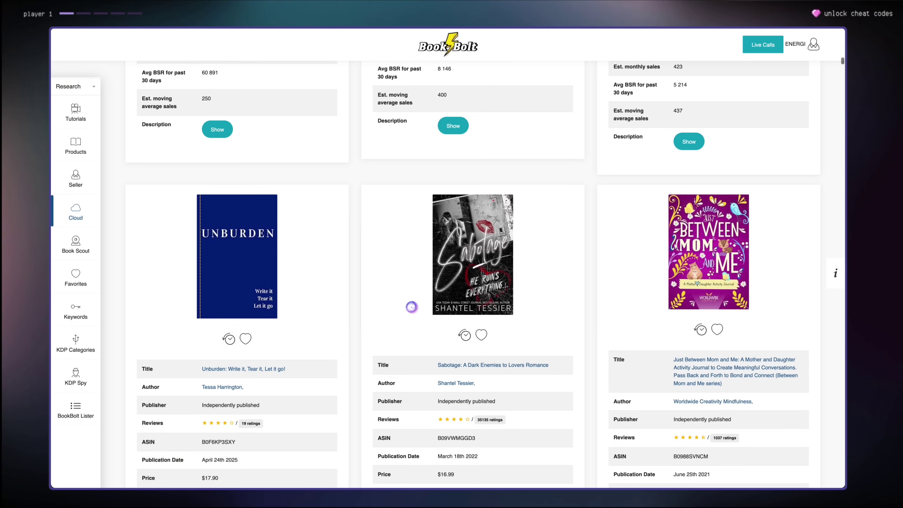
scroll(411, 307, "down", 3)
scroll(411, 307, "up", 20)
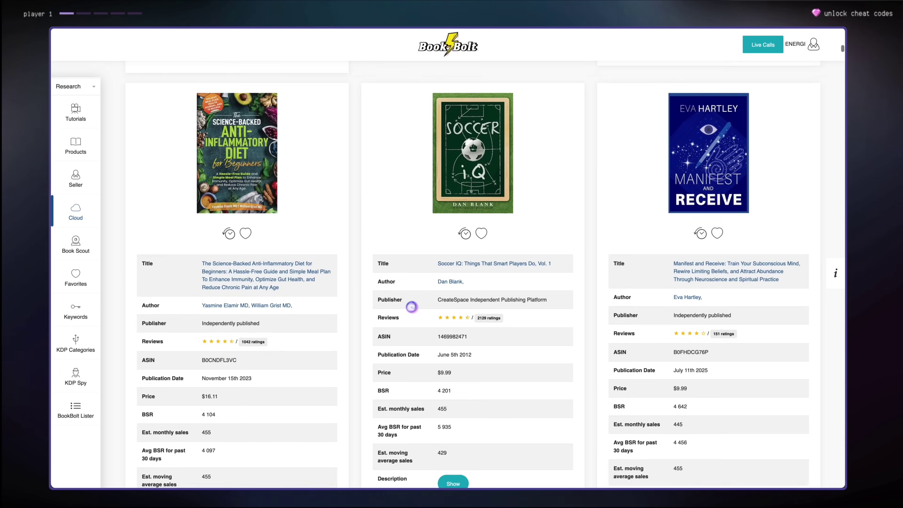
scroll(410, 306, "up", 3)
scroll(409, 306, "down", 6)
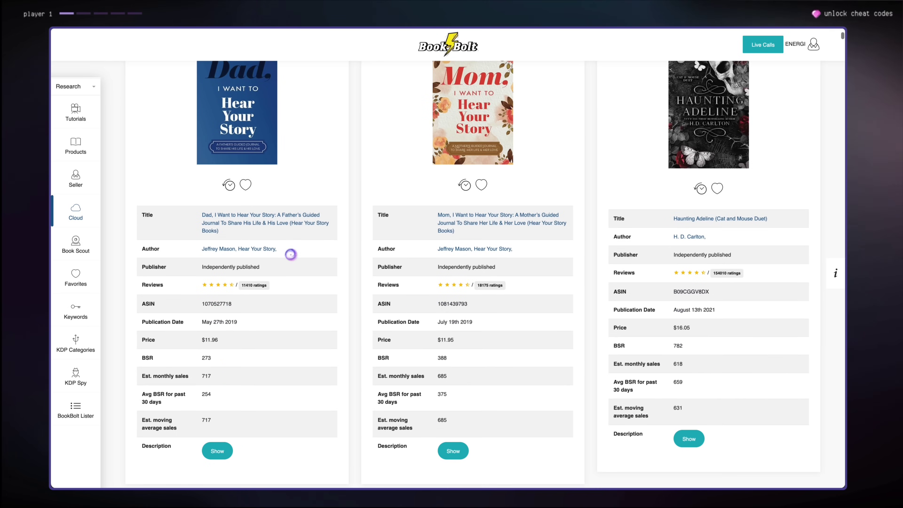
Open the Amazon listing of "Dad, I Want to Hear Your Story" in a new tab and view its sample pages.
triple_click(209, 228)
right_click(218, 232)
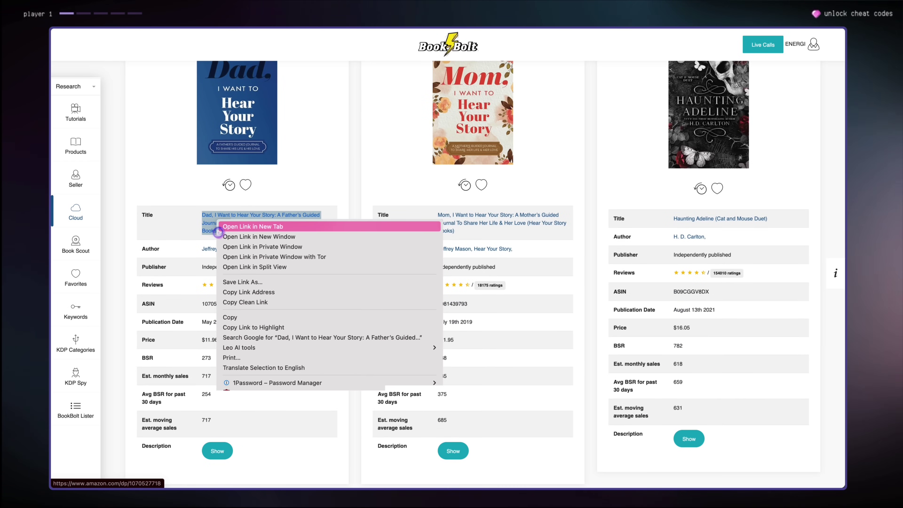
left_click(219, 230)
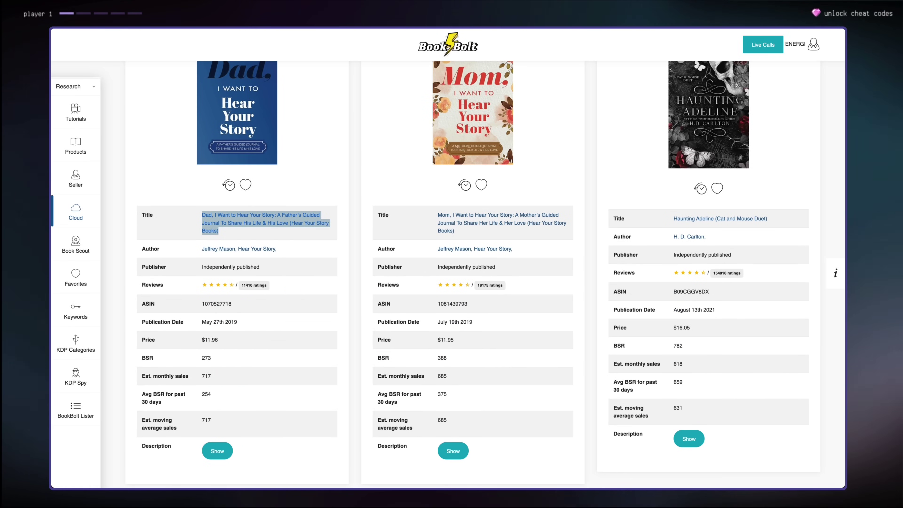
scroll(442, 241, "down", 1)
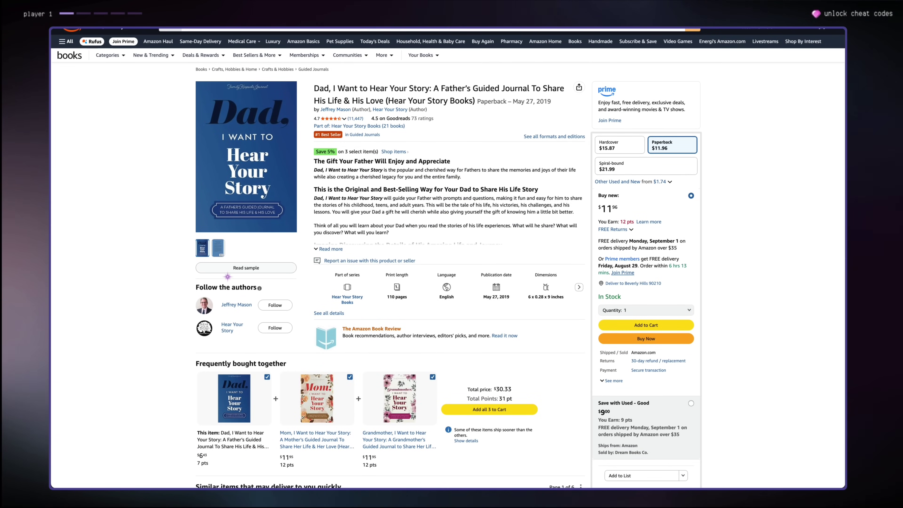
left_click(234, 268)
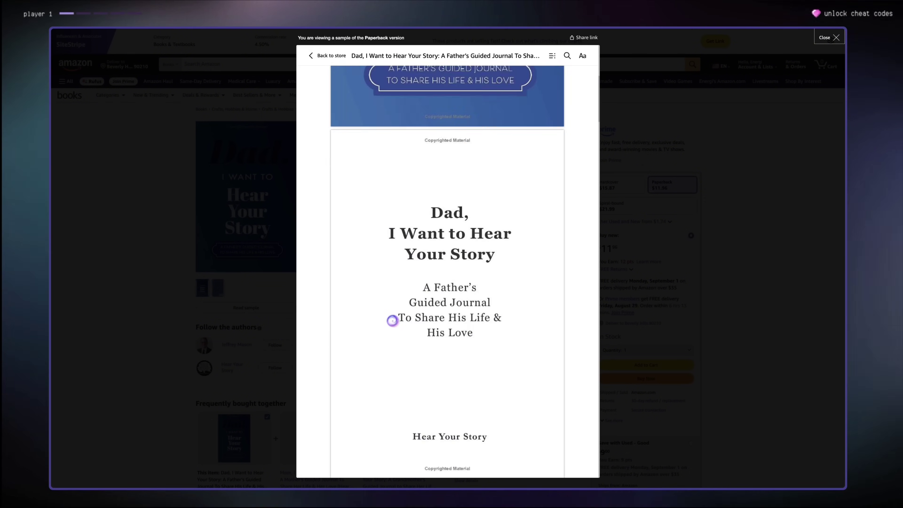
Examine the sample pages of "Dad, I Want to Hear Your Story", including the guided birthday prompts, and close the sample.
scroll(392, 321, "down", 5)
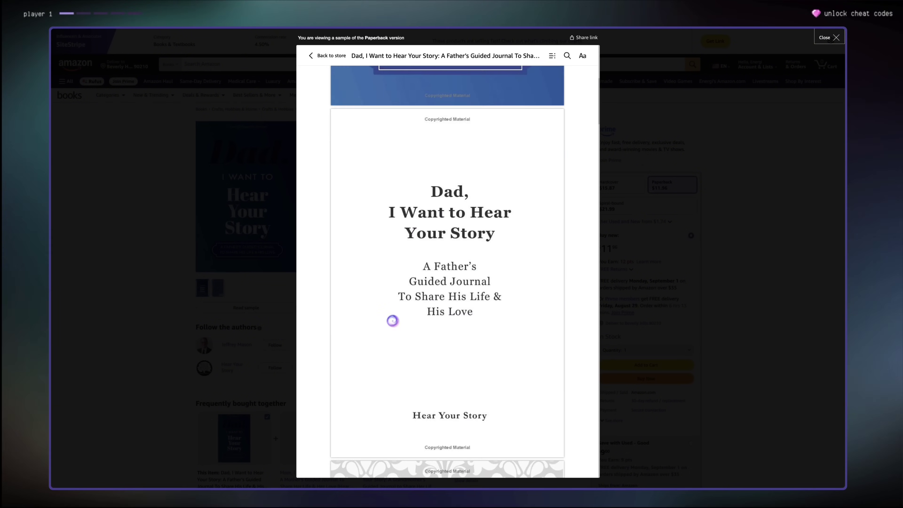
scroll(392, 320, "down", 12)
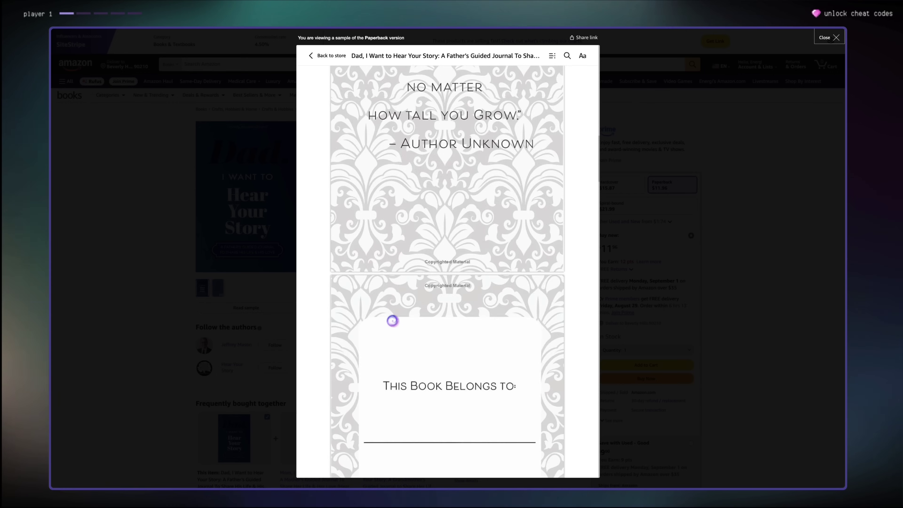
scroll(392, 321, "down", 10)
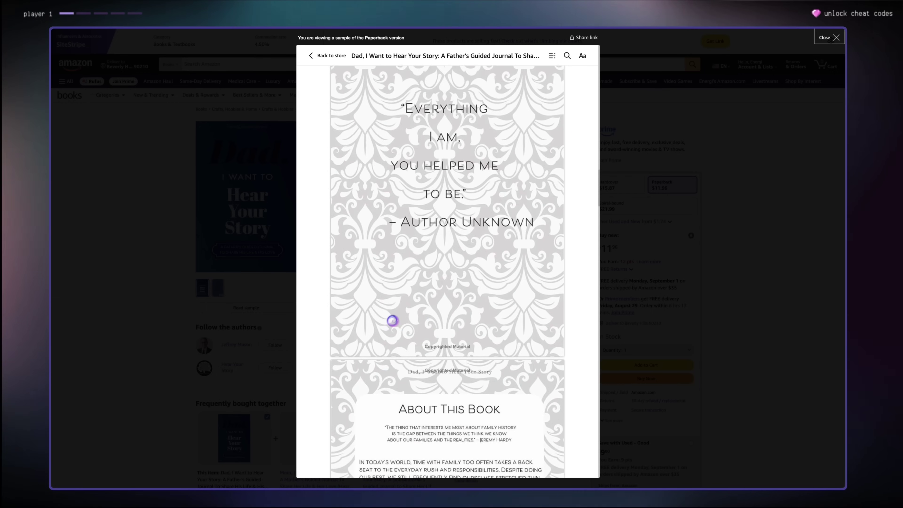
scroll(392, 320, "down", 10)
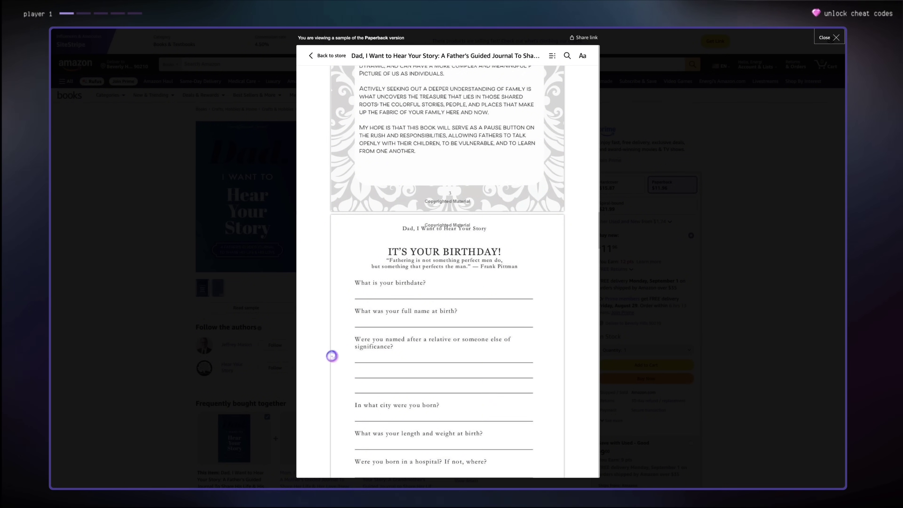
scroll(334, 357, "down", 2)
scroll(417, 238, "up", 2)
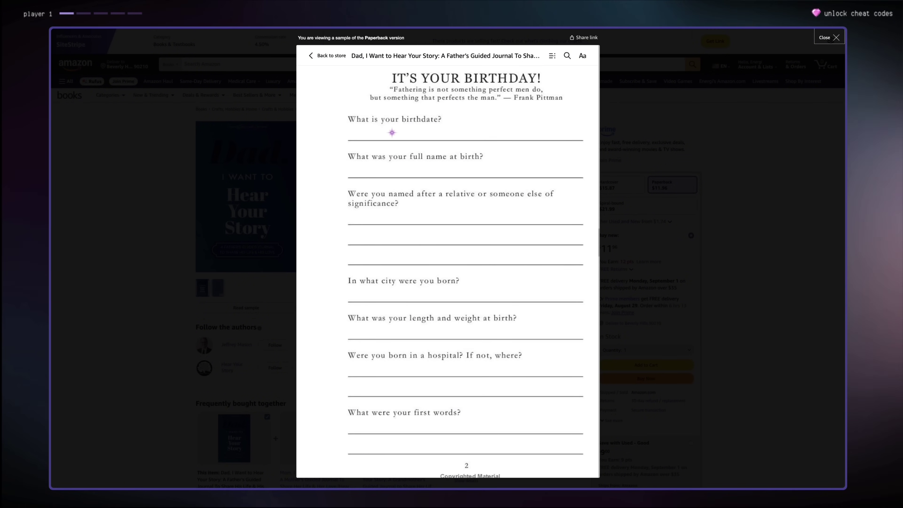
scroll(425, 234, "down", 5)
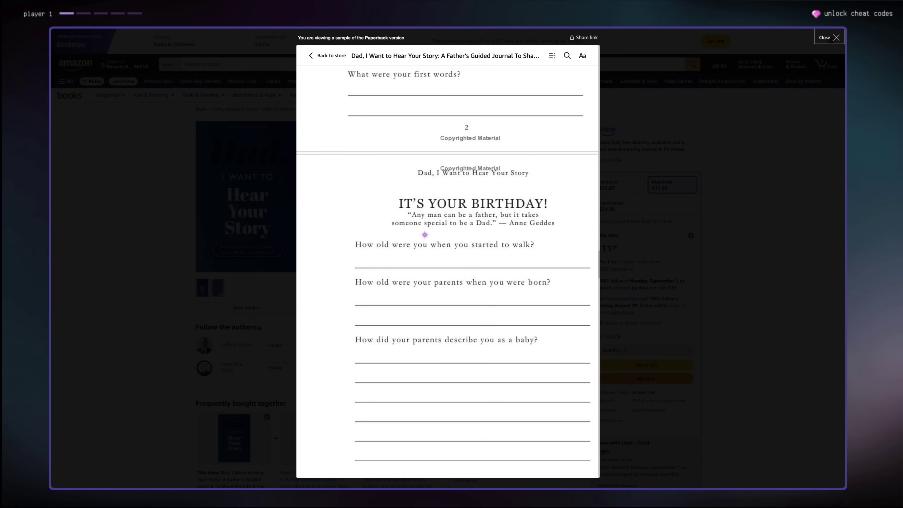
left_click(168, 308)
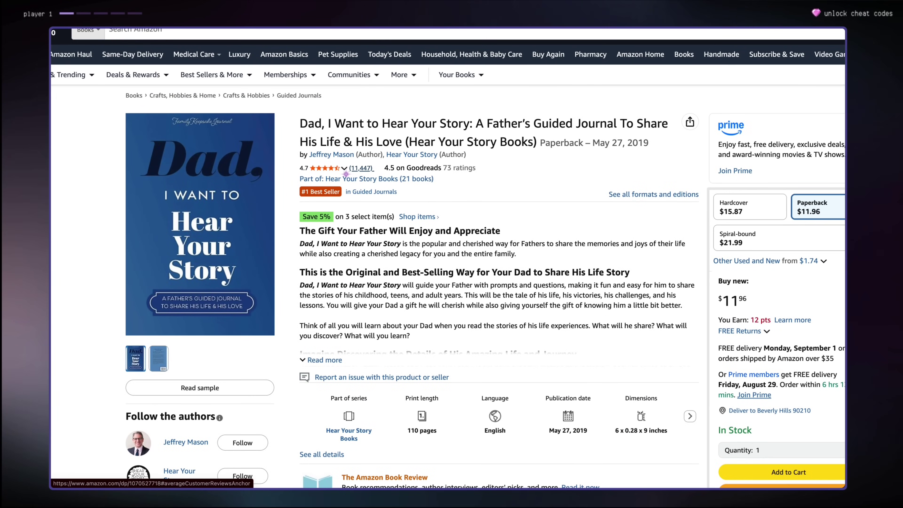
Open the book's customer reviews and view a reviewer's photos of the interior pages.
left_click(360, 168)
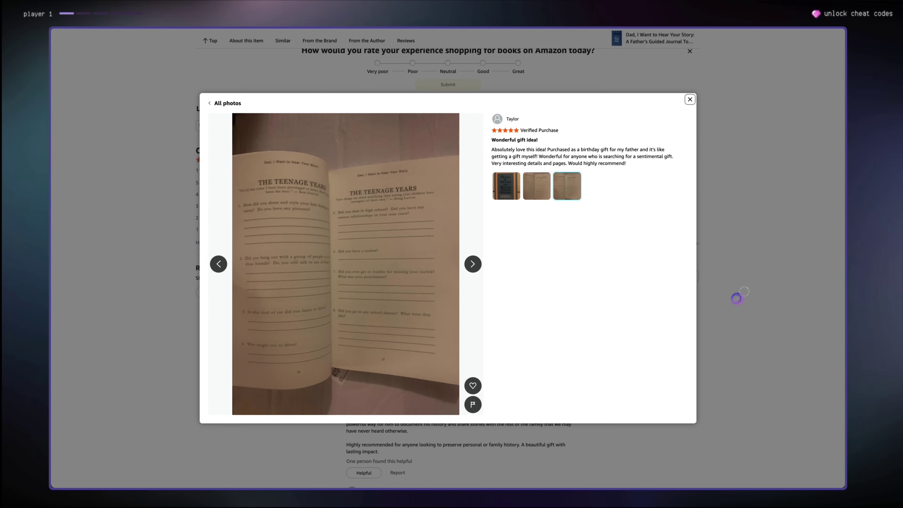
left_click(737, 298)
scroll(467, 327, "down", 4)
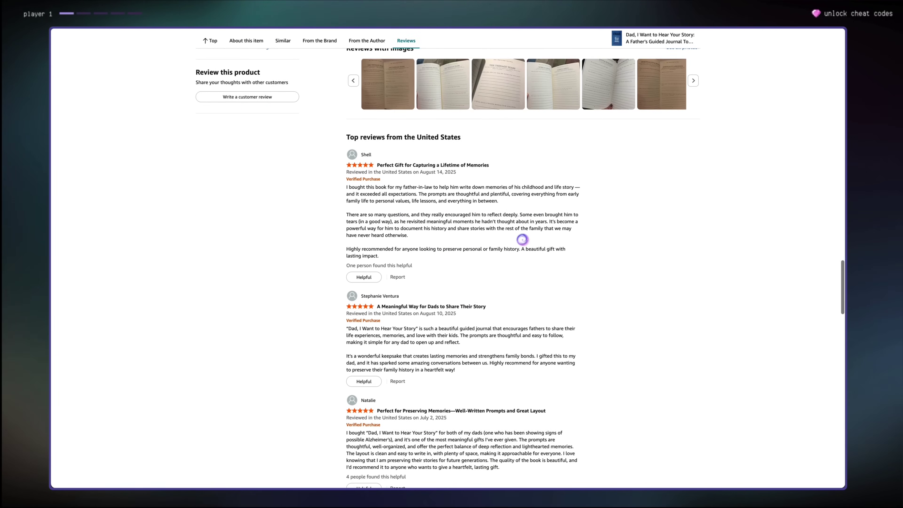
Read the top reviews from the United States, highlighting the phrases "family life to personal values" and "lighthearted memories".
left_click_drag(347, 200, 401, 202)
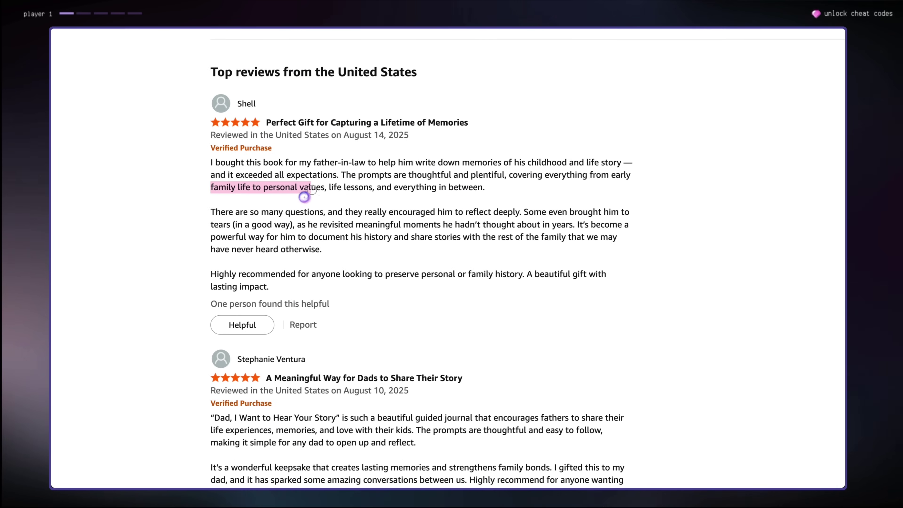
left_click(392, 200)
left_click_drag(211, 187, 326, 196)
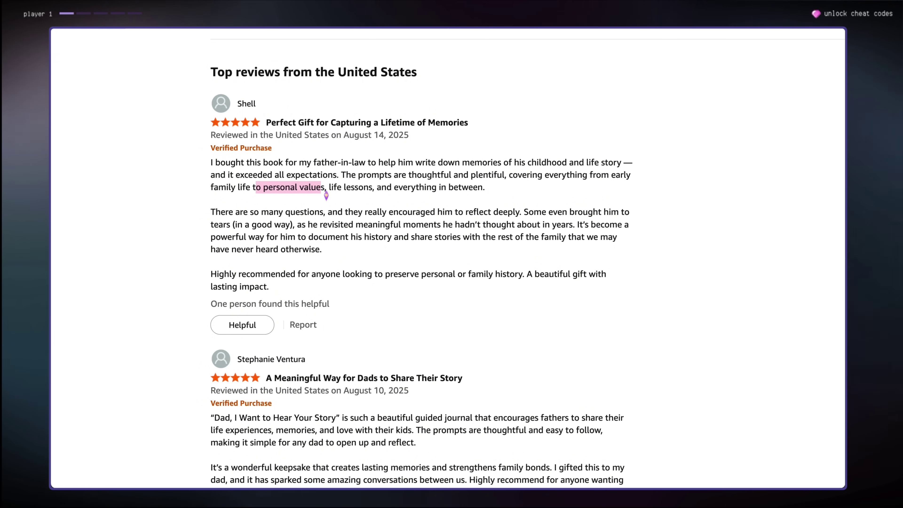
scroll(408, 195, "down", 5)
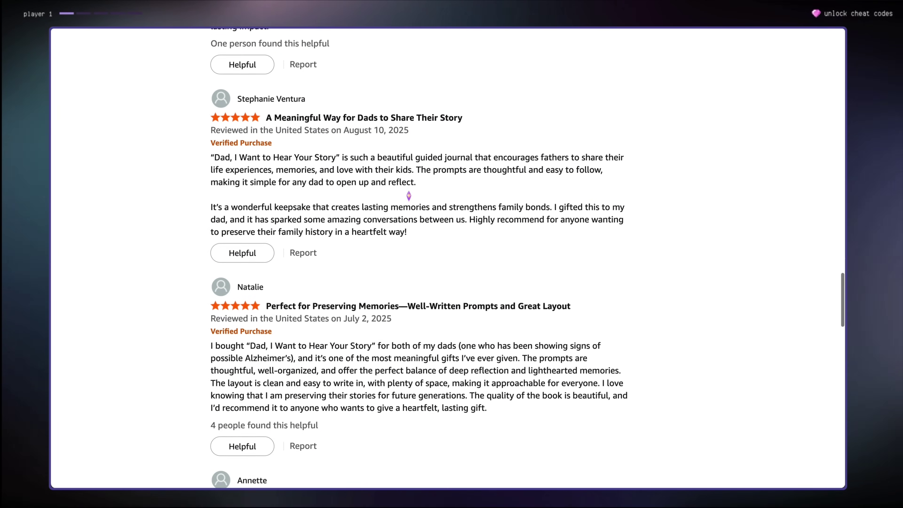
scroll(409, 195, "down", 4)
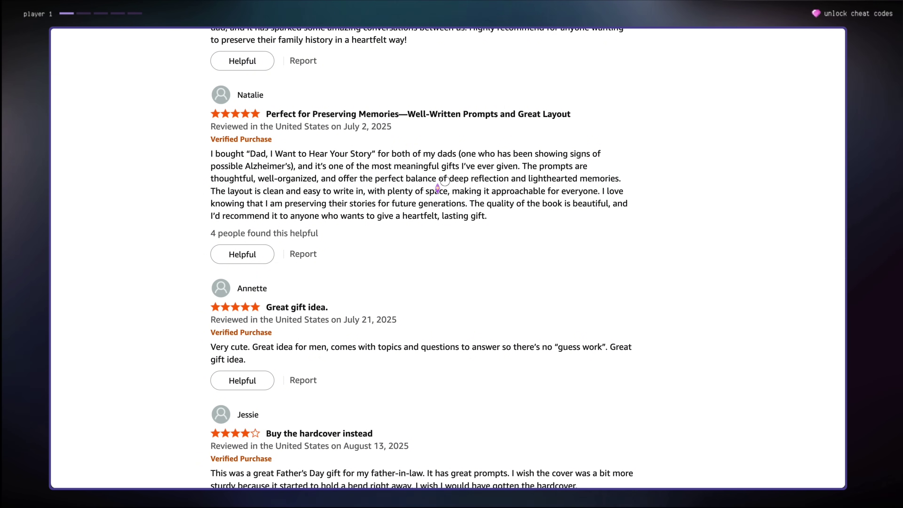
left_click_drag(444, 180, 507, 181)
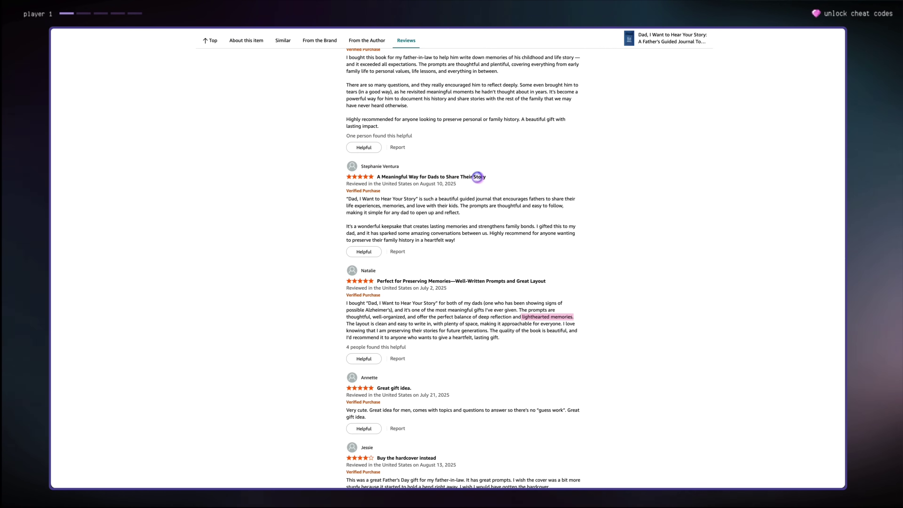
Filter the customer reviews to 2 star only and read the complaints about the journal.
scroll(478, 176, "up", 6)
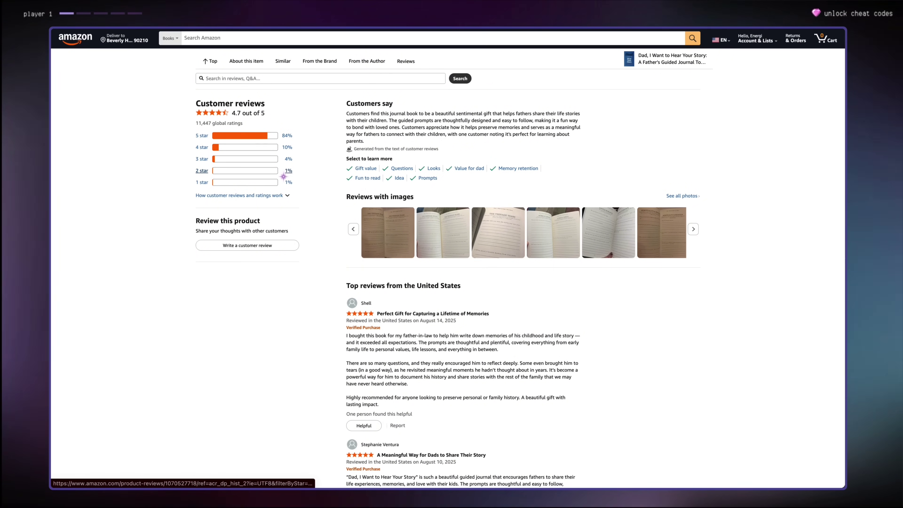
left_click(283, 176)
scroll(281, 177, "down", 5)
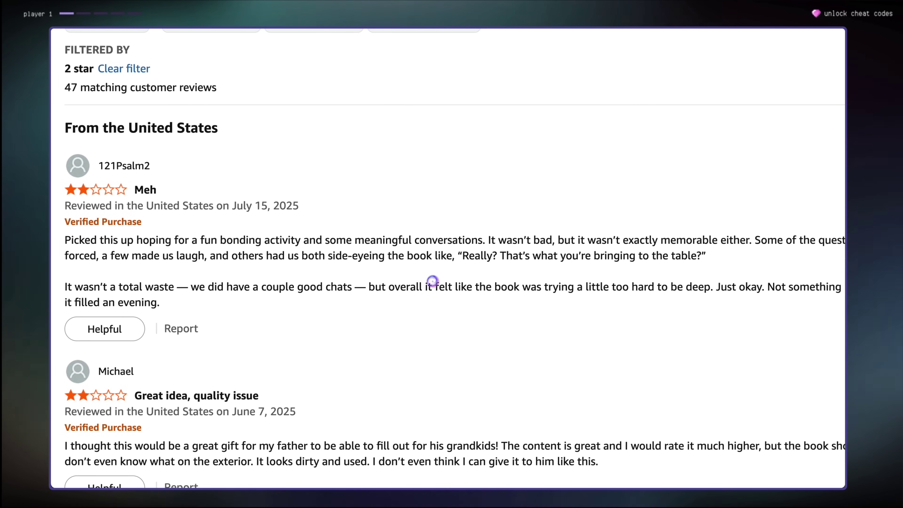
scroll(478, 222, "down", 1)
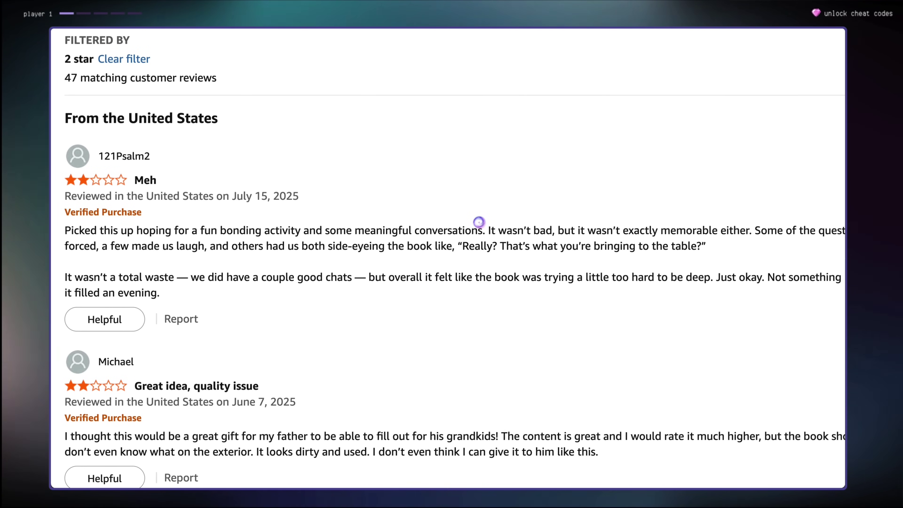
scroll(478, 222, "down", 1)
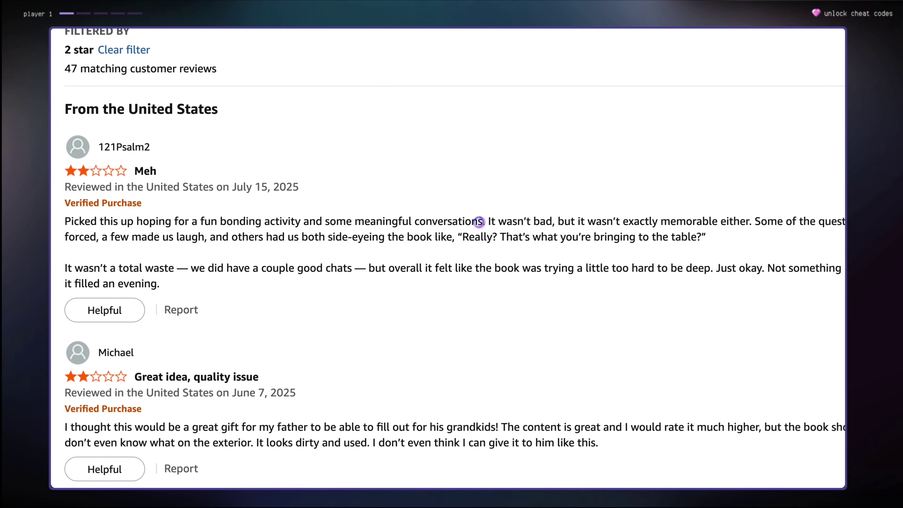
scroll(479, 221, "down", 1)
scroll(478, 222, "down", 8)
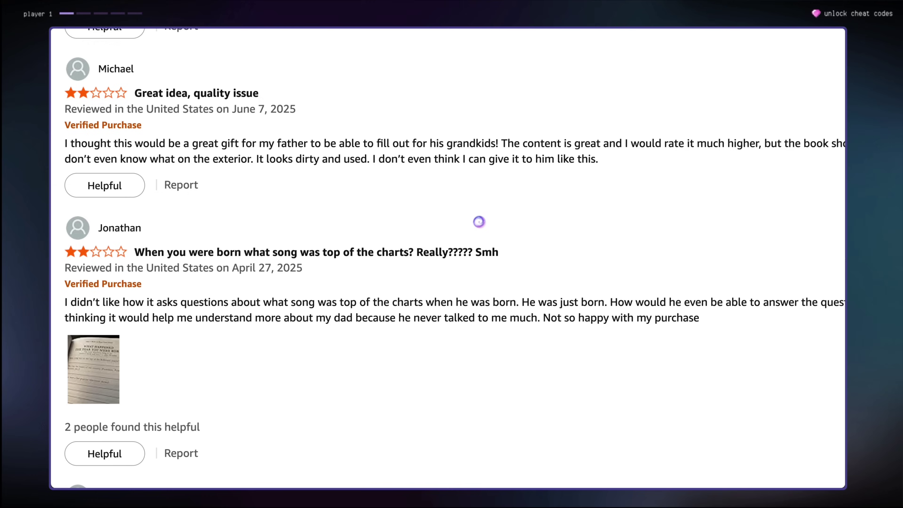
scroll(478, 221, "down", 2)
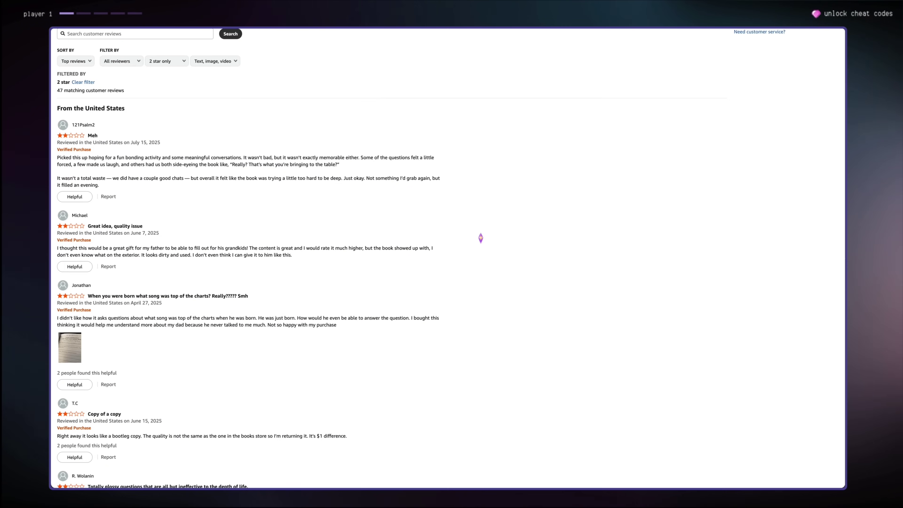
Switch the review filter to 3 star and read the criticisms buyers left.
scroll(192, 235, "up", 5)
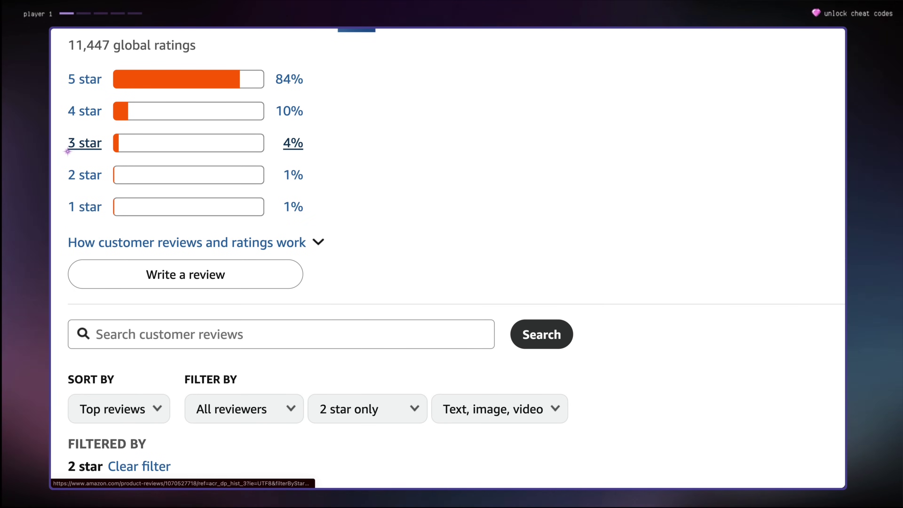
left_click(72, 146)
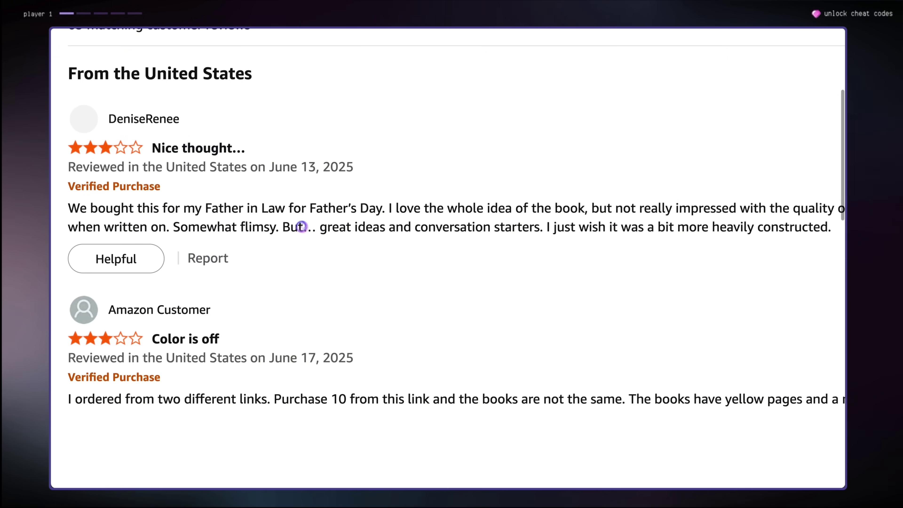
scroll(302, 241, "down", 3)
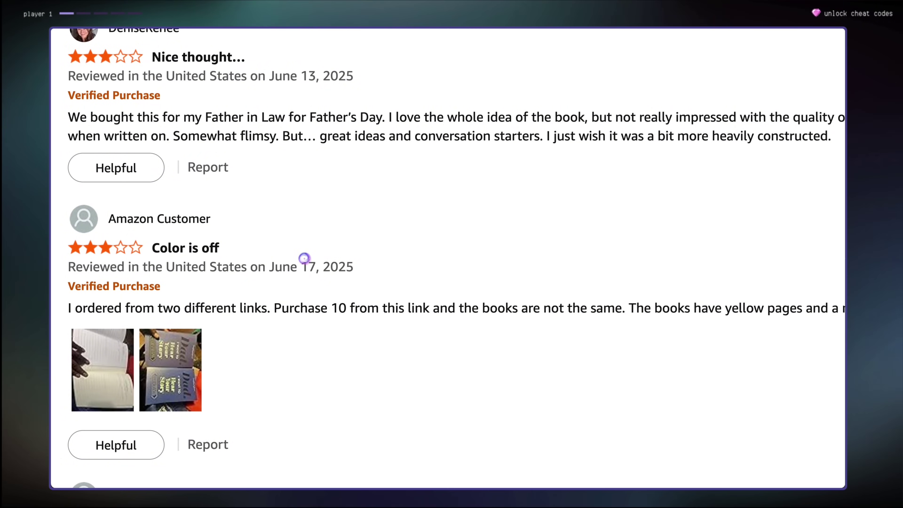
scroll(304, 258, "down", 5)
scroll(303, 255, "down", 1)
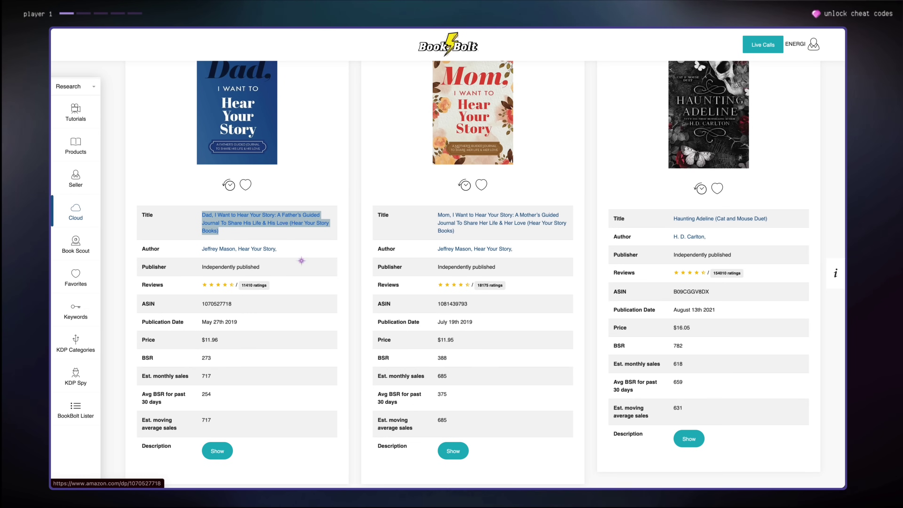
Return to Book Bolt and save "Dad, I Want to Hear Your Story" to the "IDEAS!" favorites list.
left_click(351, 268)
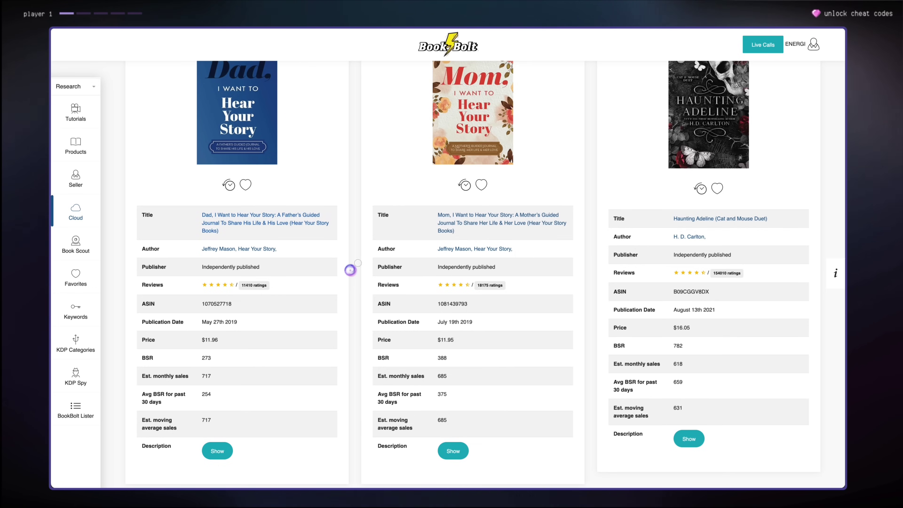
scroll(350, 270, "up", 3)
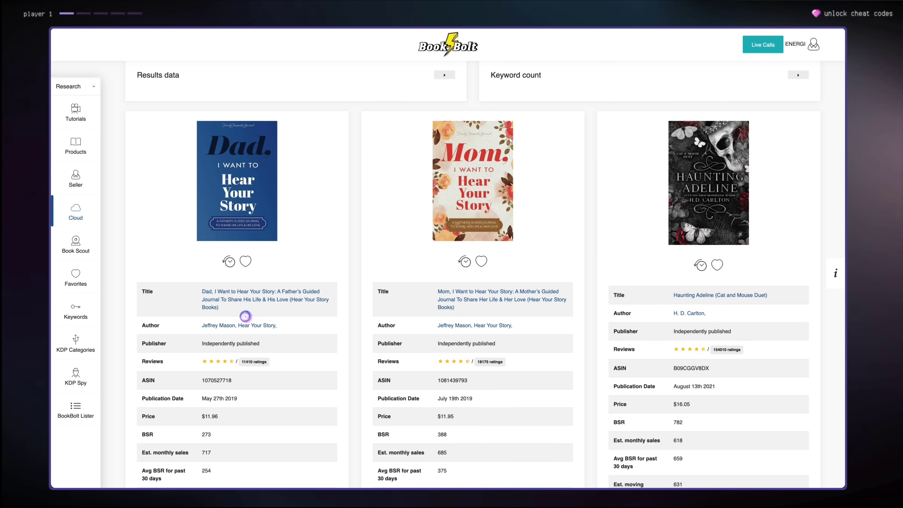
left_click(245, 262)
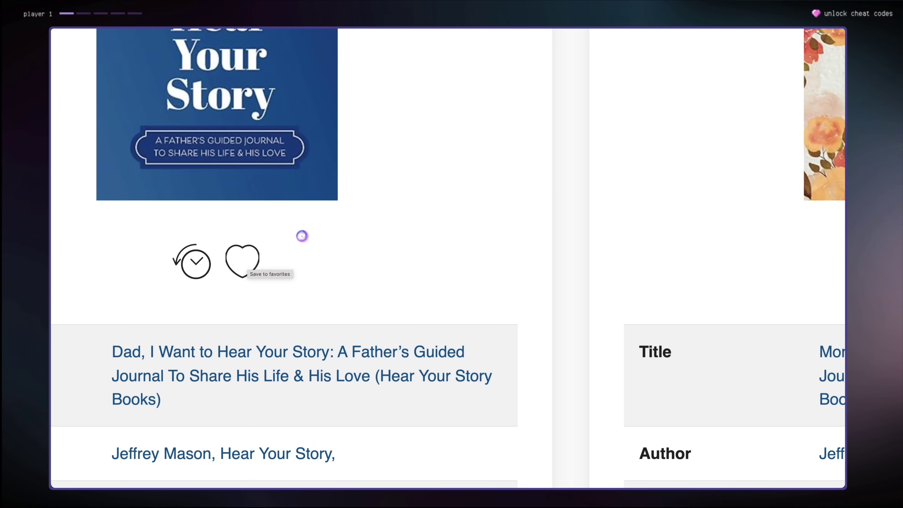
left_click(240, 264)
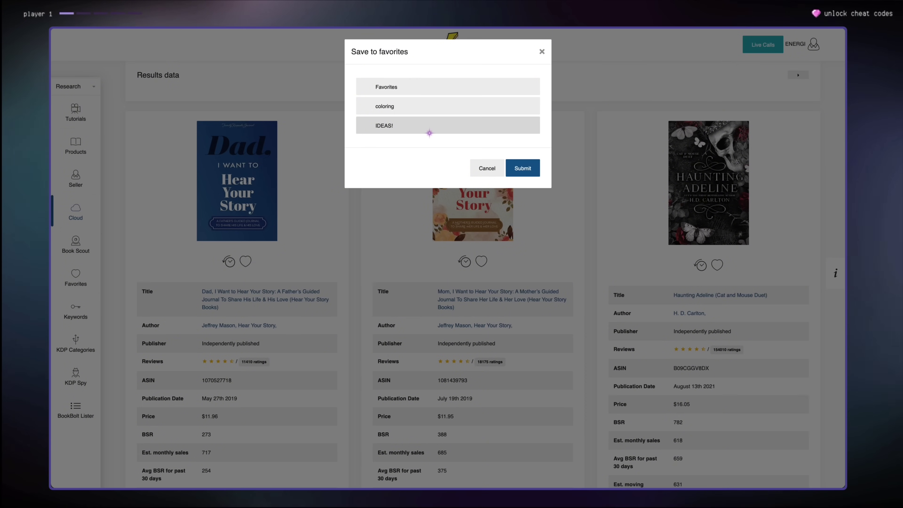
left_click(437, 125)
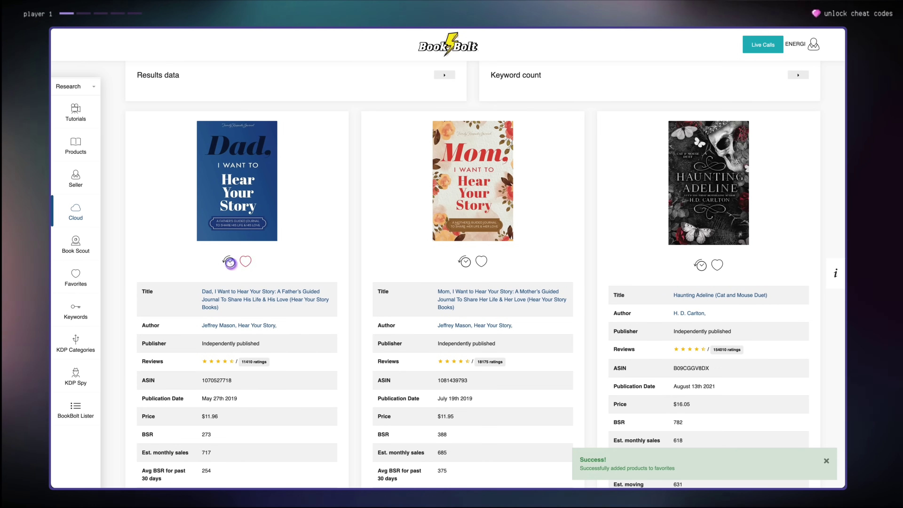
Examine the father's journal's price and estimated monthly sales in its product details, highlighting both figures.
scroll(279, 359, "down", 3)
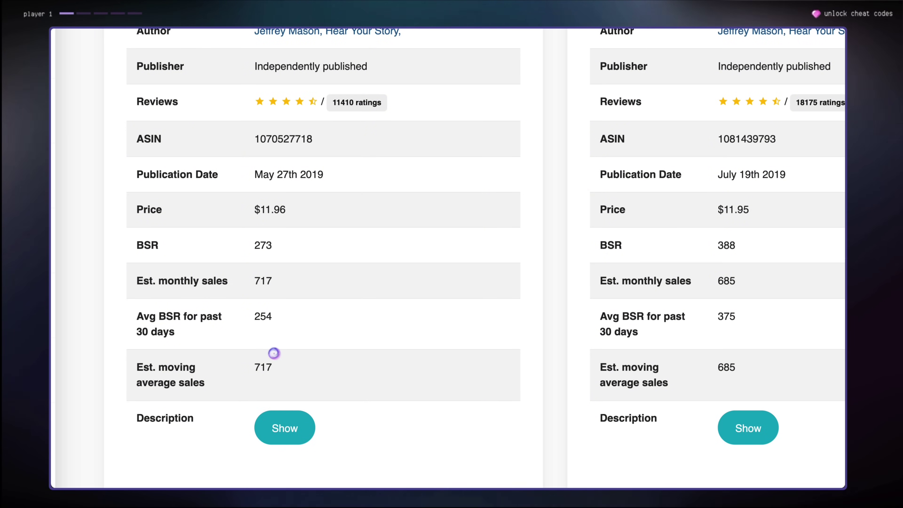
left_click_drag(122, 296, 195, 289)
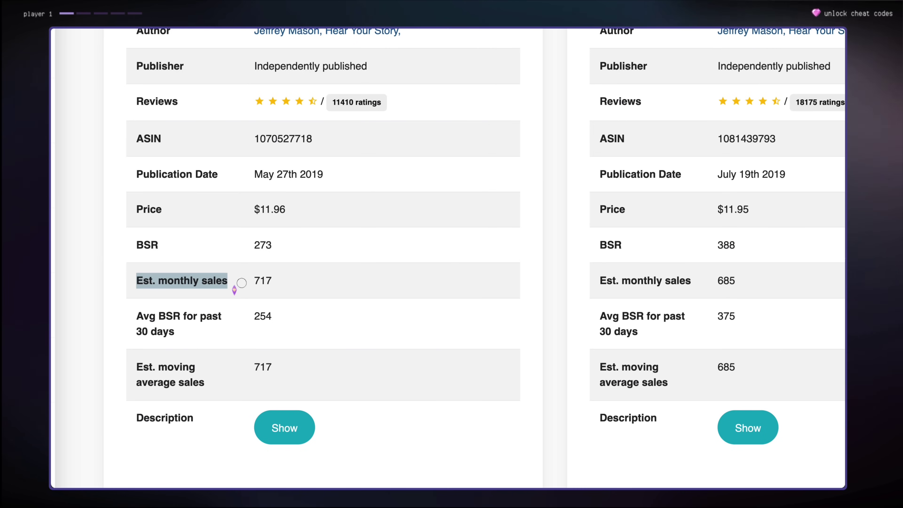
left_click(264, 287)
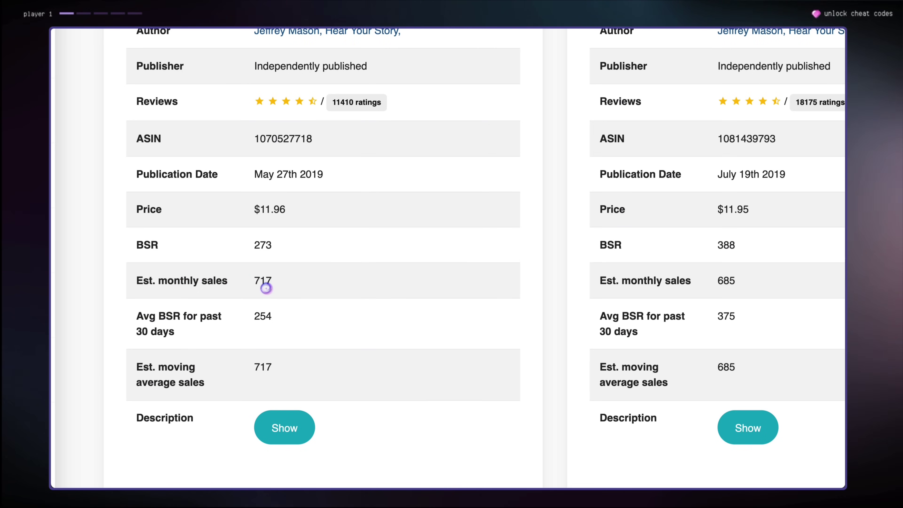
left_click_drag(252, 210, 309, 212)
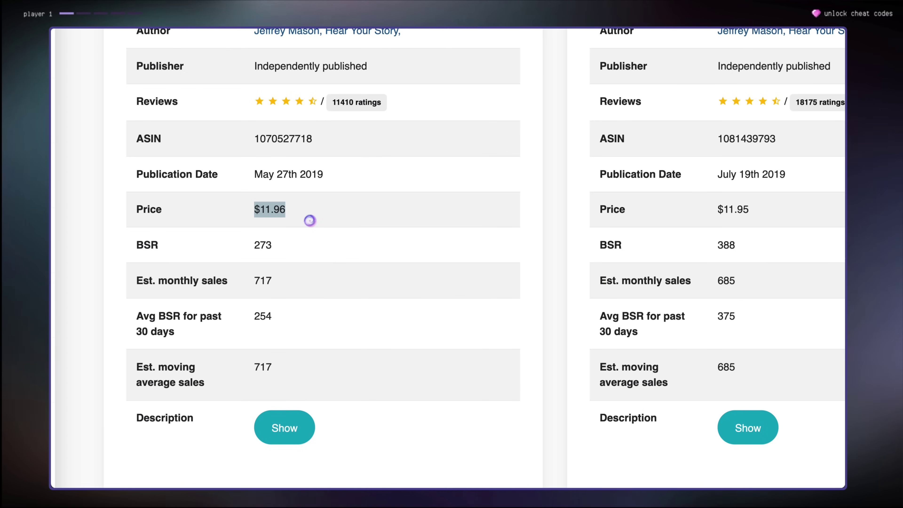
left_click(310, 220)
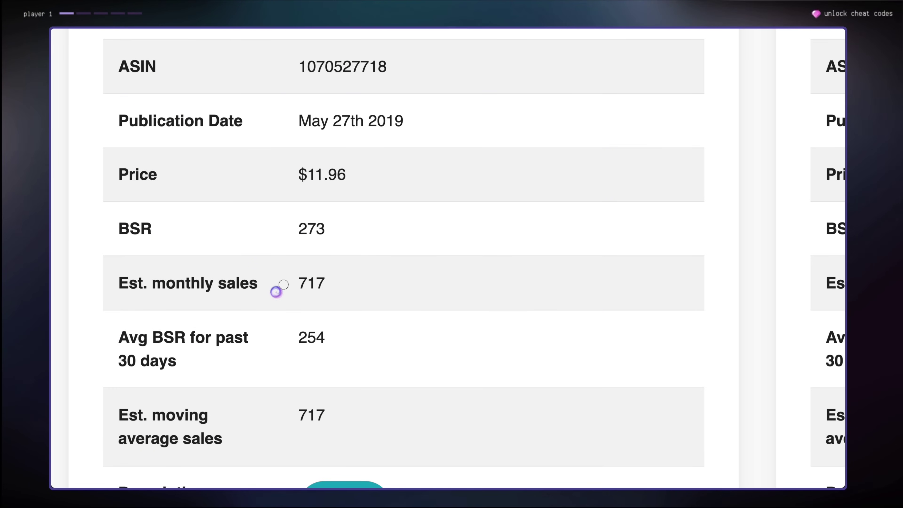
left_click_drag(276, 292, 329, 288)
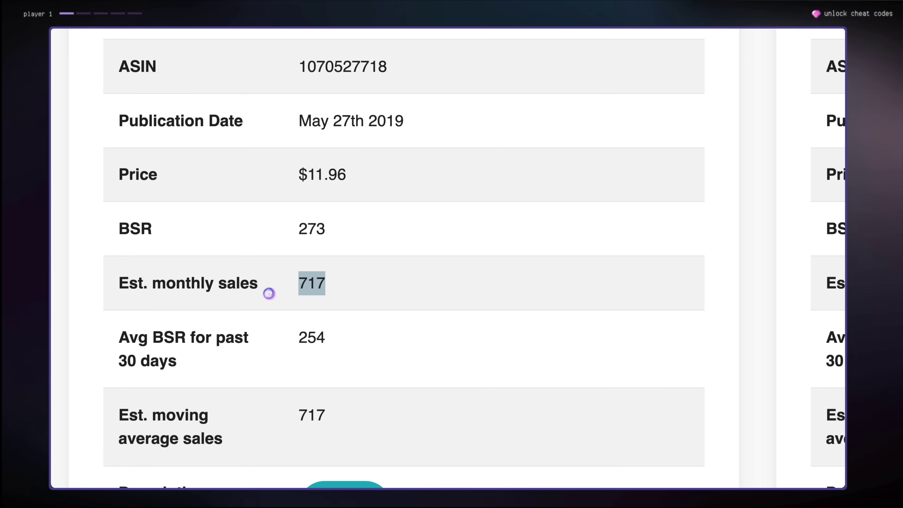
Highlight the father's journal's average BSR for the past 30 days and examine its price and BSR history chart.
left_click(308, 297)
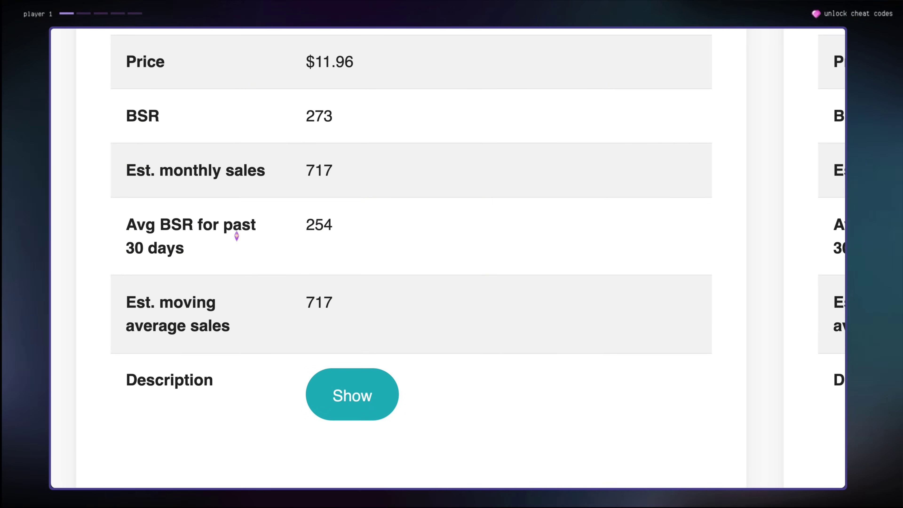
mouse_move(295, 228)
left_mouse_down()
mouse_move(334, 231)
mouse_move(300, 229)
left_mouse_up()
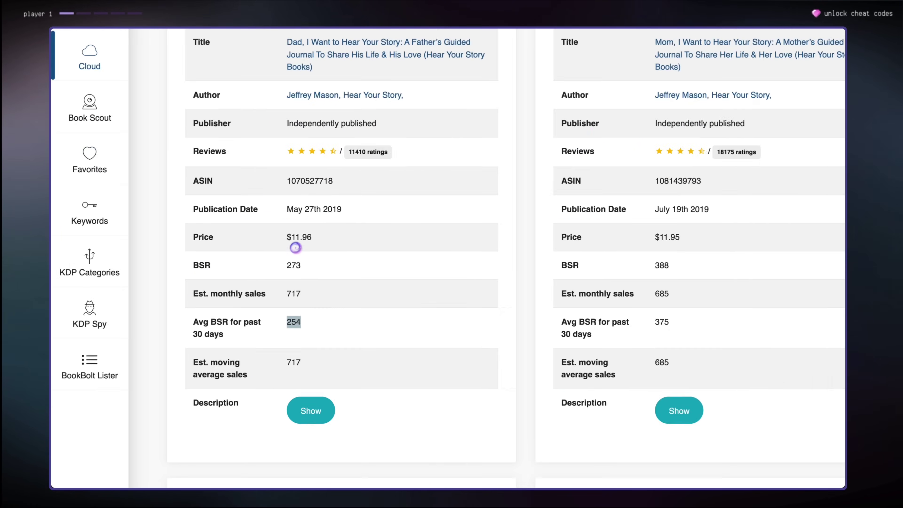
scroll(164, 78, "up", 5)
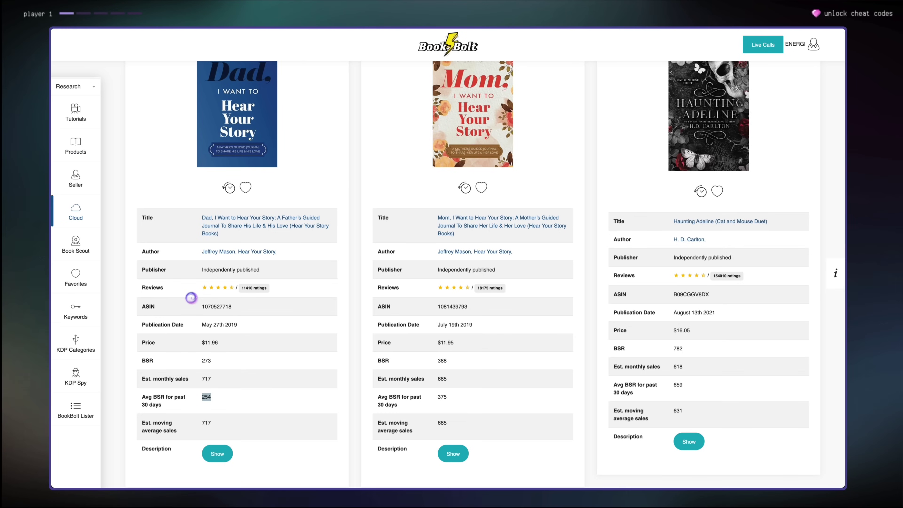
scroll(191, 297, "up", 3)
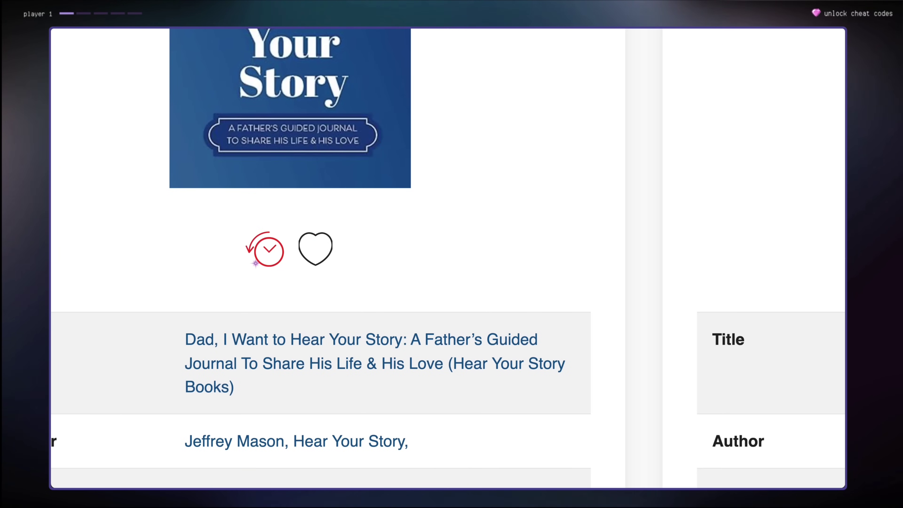
left_click(256, 262)
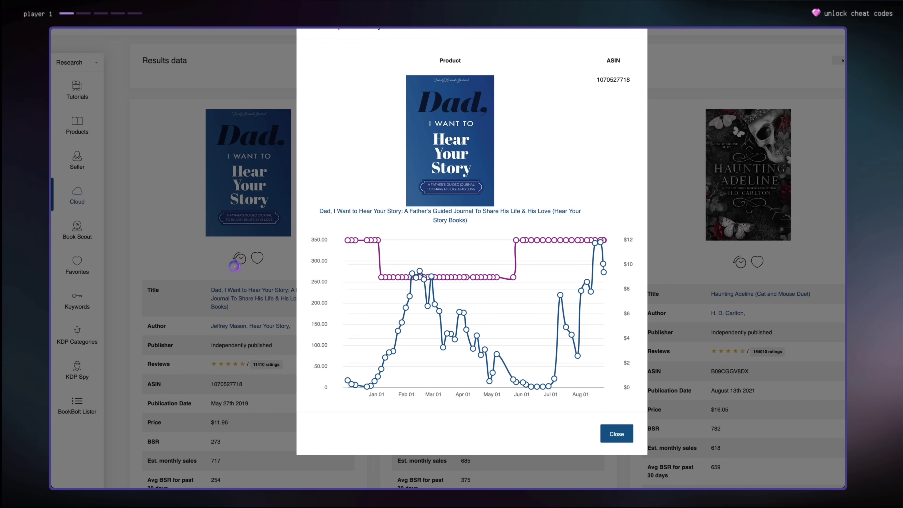
mouse_move(348, 244)
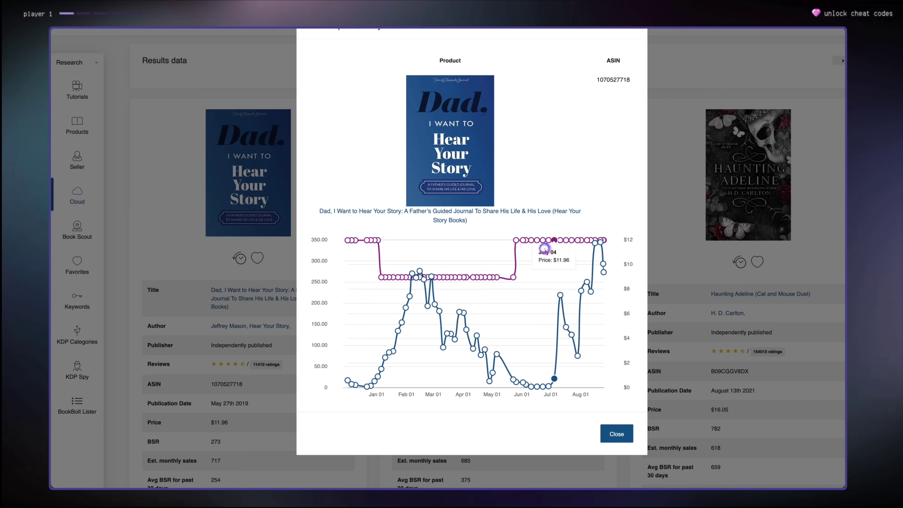
left_click(287, 207)
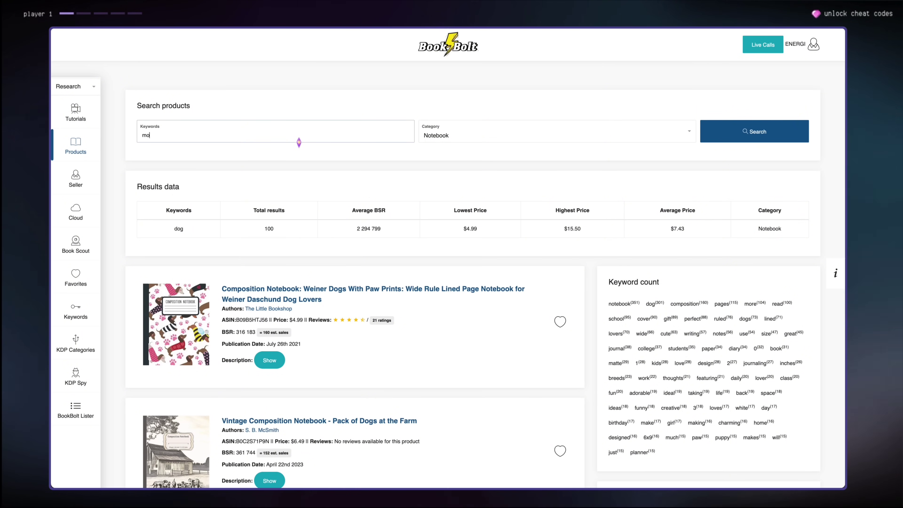
Set the product search to the keyword "mom" in the Journal category.
left_click(472, 136)
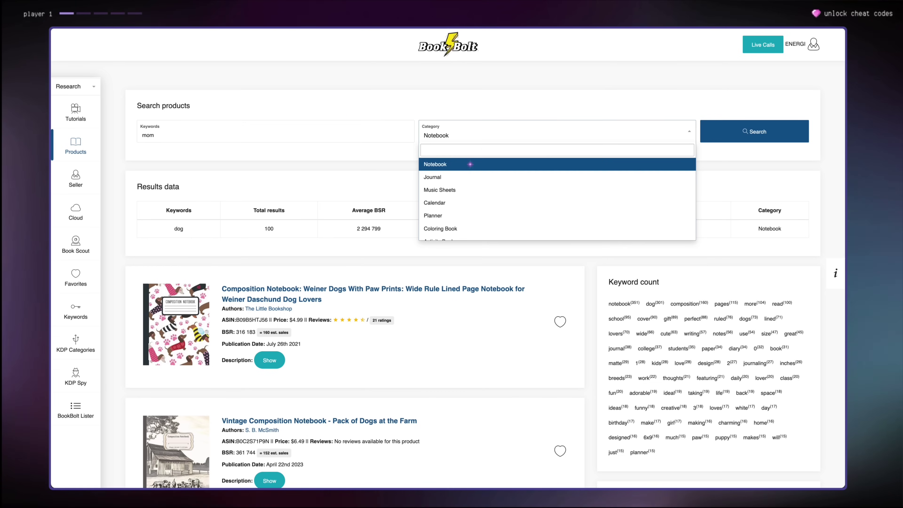
left_click(466, 182)
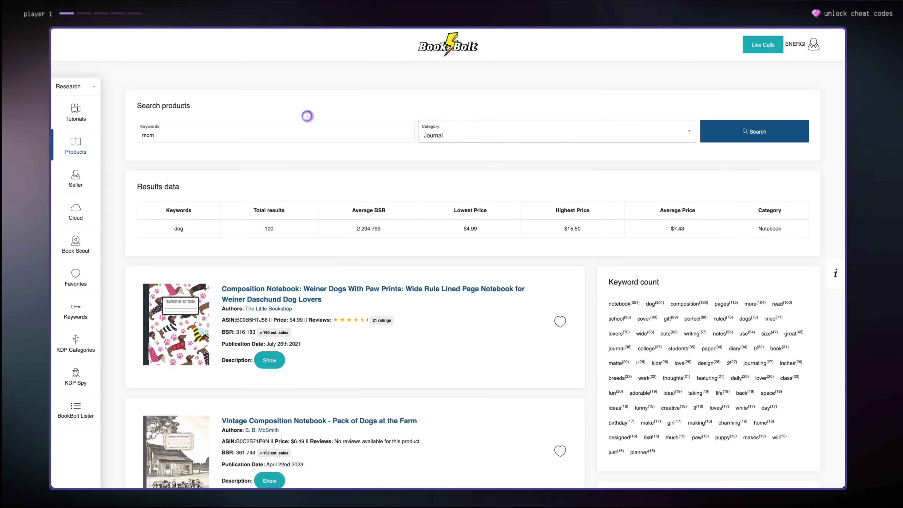
left_click(425, 139)
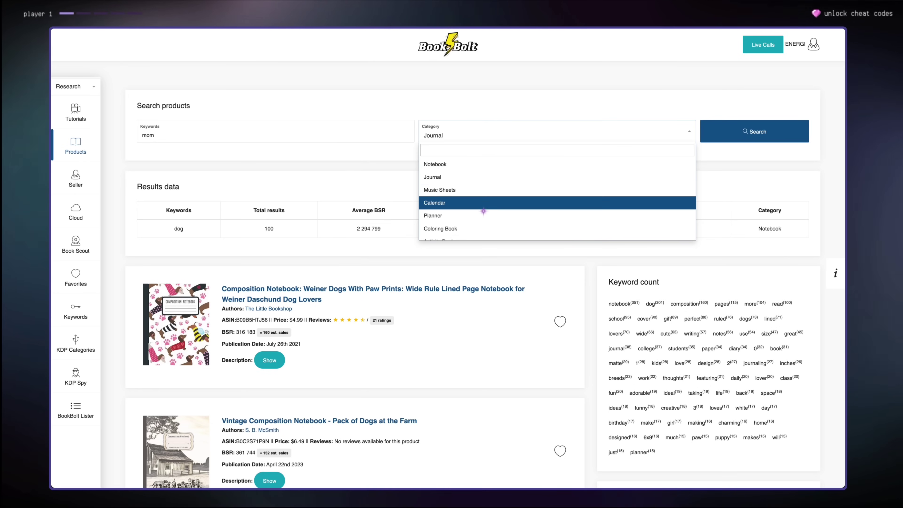
scroll(479, 210, "down", 1)
left_click(480, 211)
left_click(473, 140)
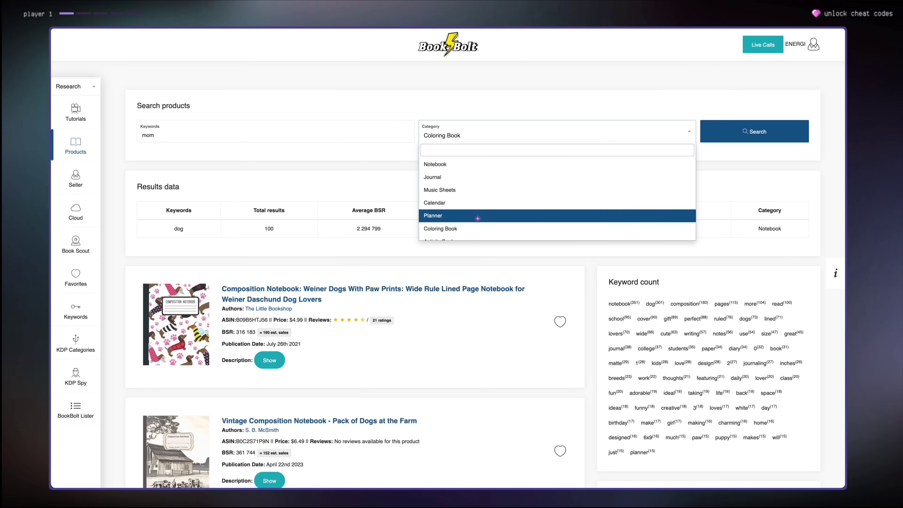
left_click(470, 180)
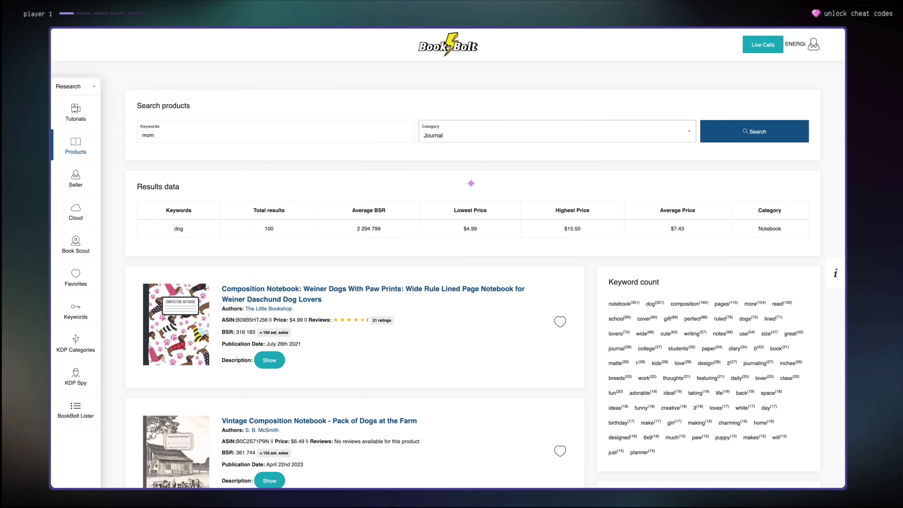
Run the product search and highlight the highest and average prices in the results data.
left_click(705, 138)
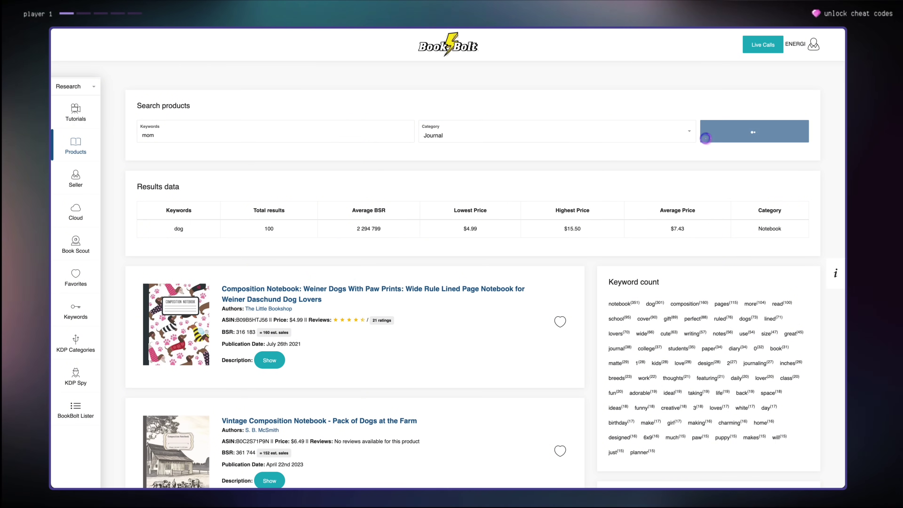
scroll(609, 147, "down", 2)
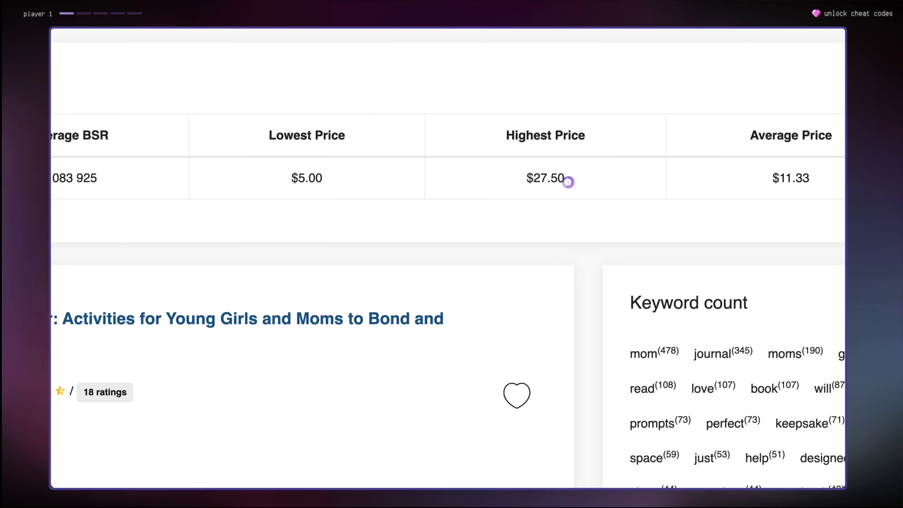
left_click_drag(568, 182, 510, 184)
left_click(534, 184)
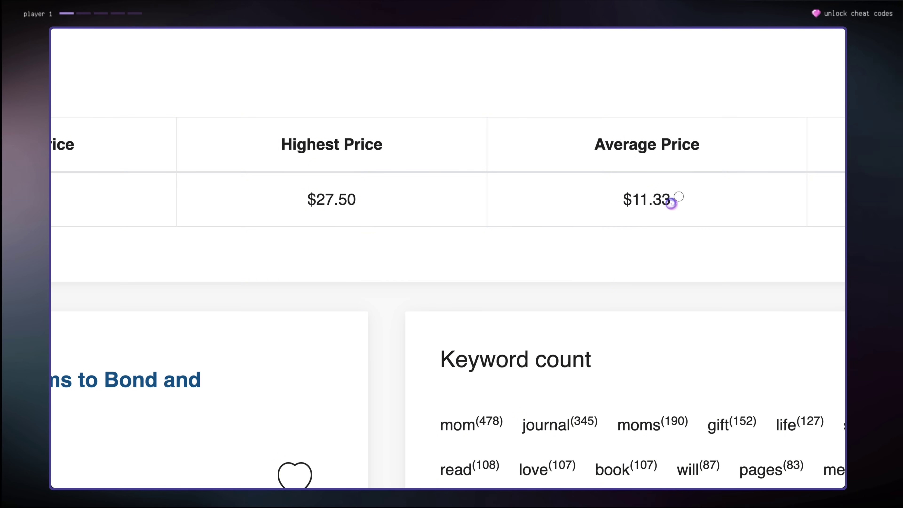
left_click_drag(671, 202, 605, 202)
left_click(537, 218)
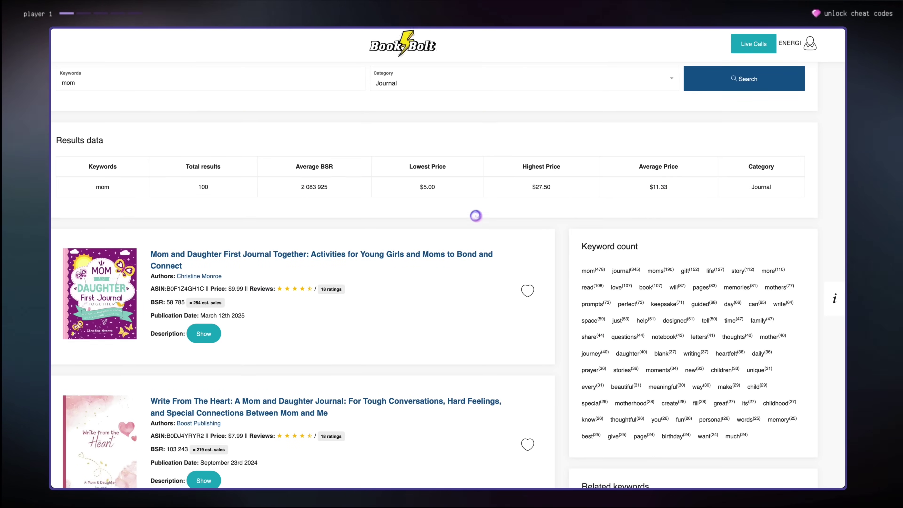
Review the keyword counts and journal results, highlighting the estimated sales of "Mom What's Your Story".
scroll(476, 215, "down", 5)
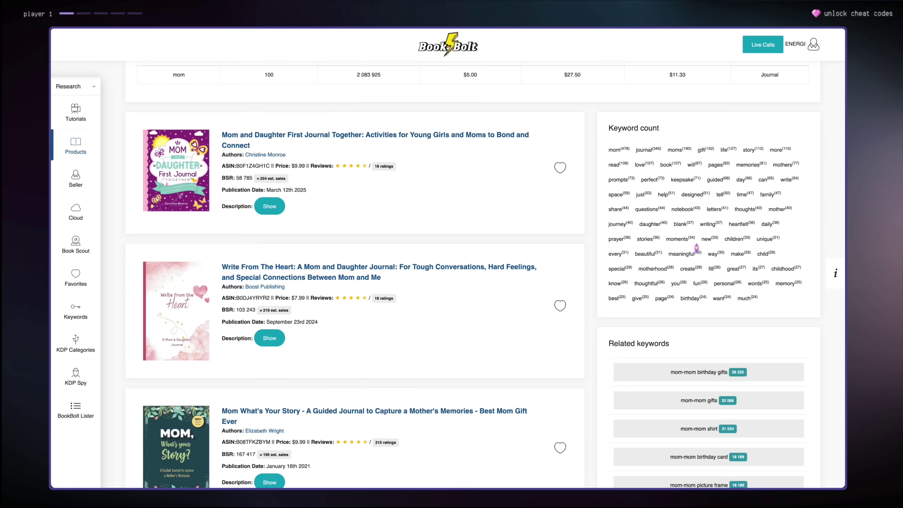
scroll(324, 233, "down", 4)
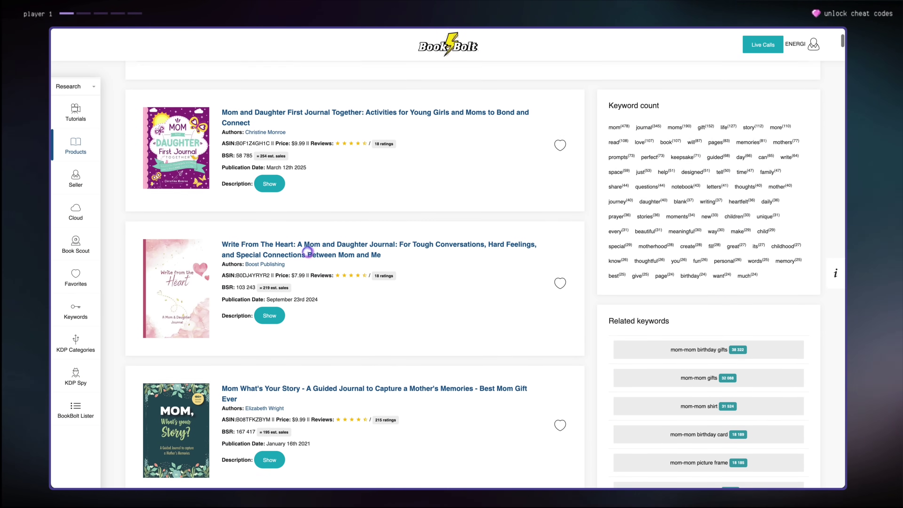
scroll(308, 252, "down", 4)
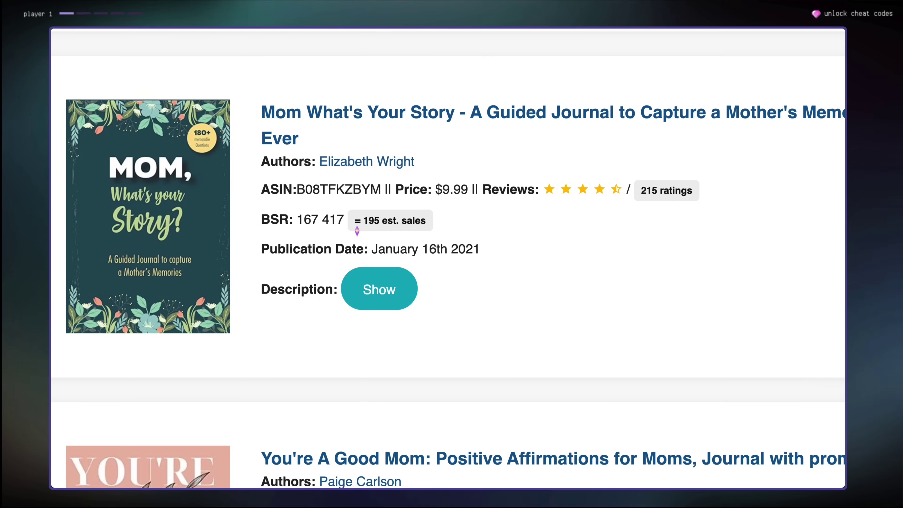
left_click_drag(364, 221, 440, 238)
left_click(435, 235)
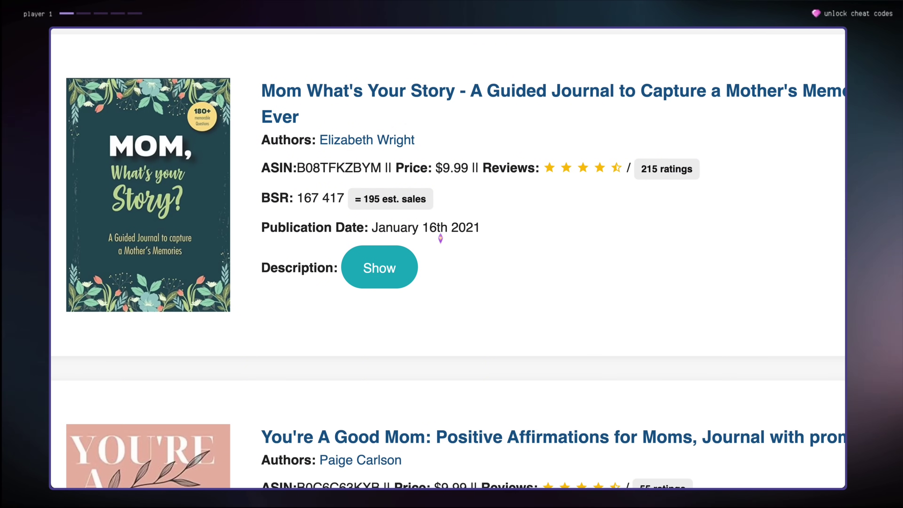
left_click_drag(393, 201, 347, 210)
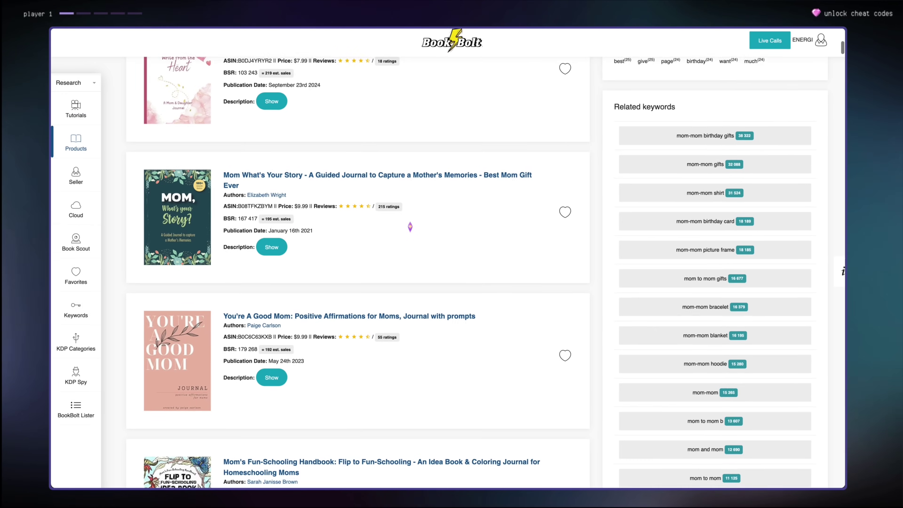
Highlight the estimated sales of "Write From The Heart" and open its Amazon listing.
scroll(412, 226, "up", 3)
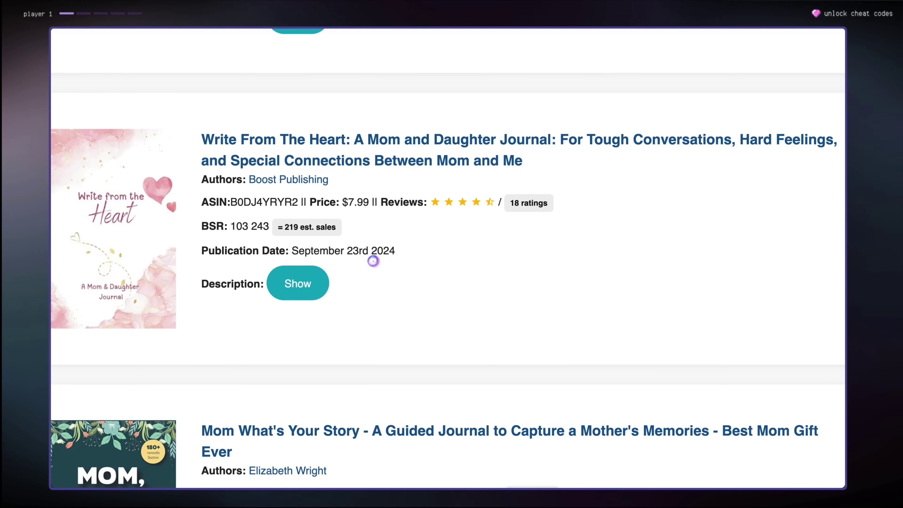
left_click_drag(378, 251, 370, 253)
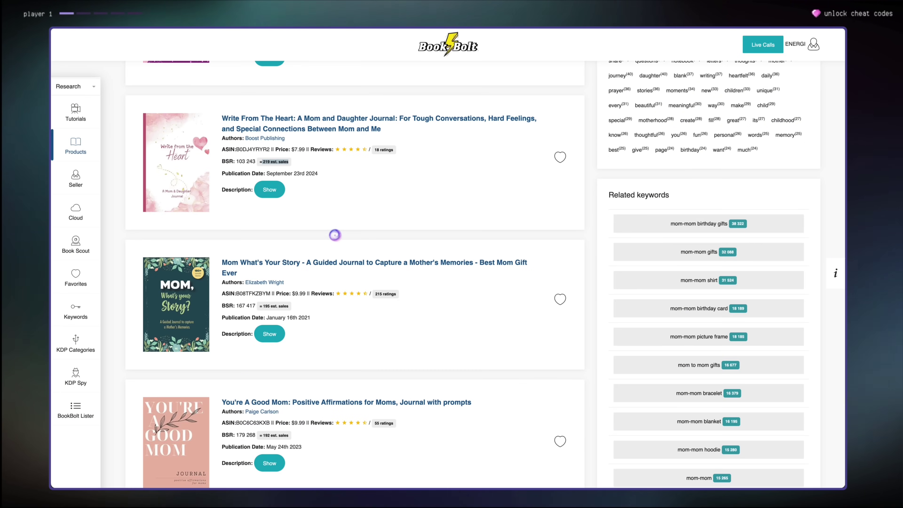
left_click_drag(381, 129, 222, 118)
right_click(236, 118)
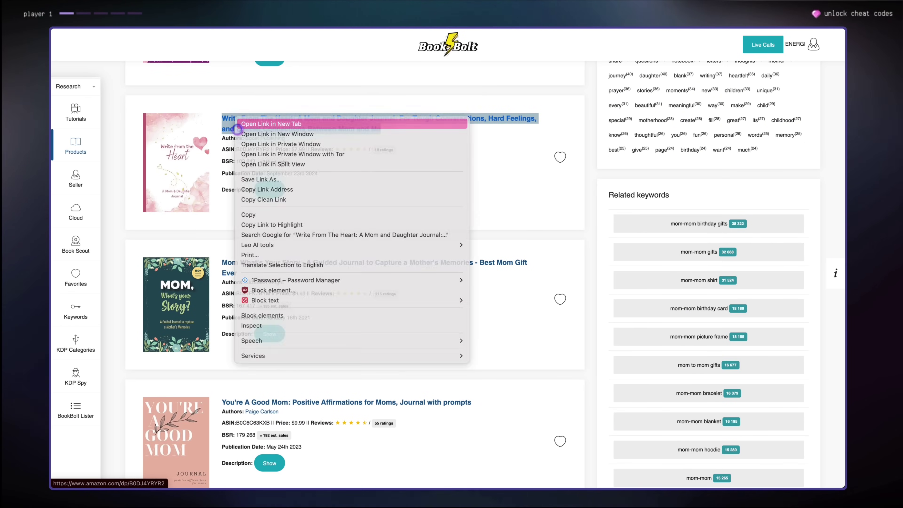
left_click(256, 213)
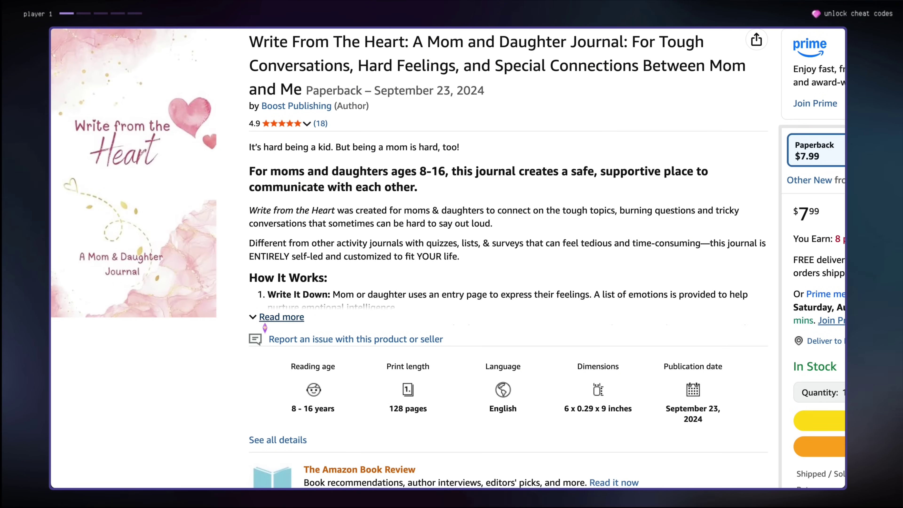
Expand the full description on the Amazon listing and read through the page down to the customer reviews.
left_click(273, 320)
scroll(302, 361, "down", 4)
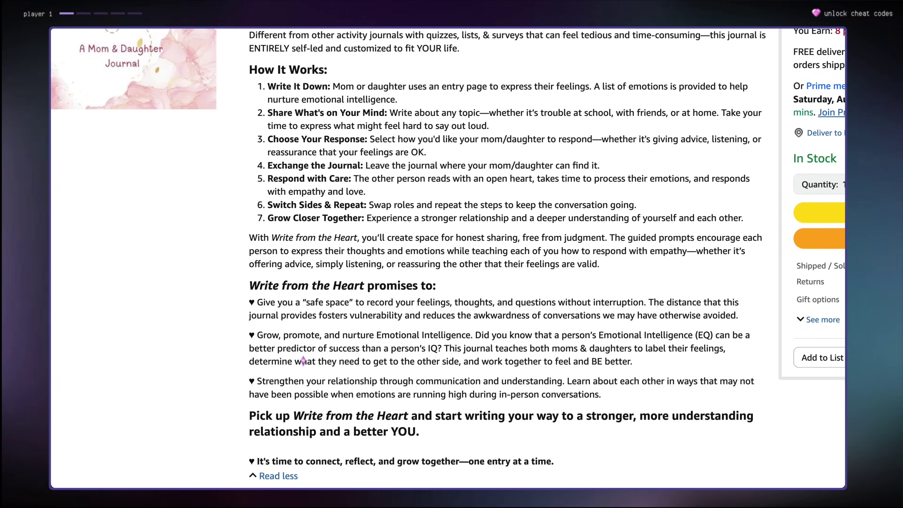
scroll(302, 361, "down", 10)
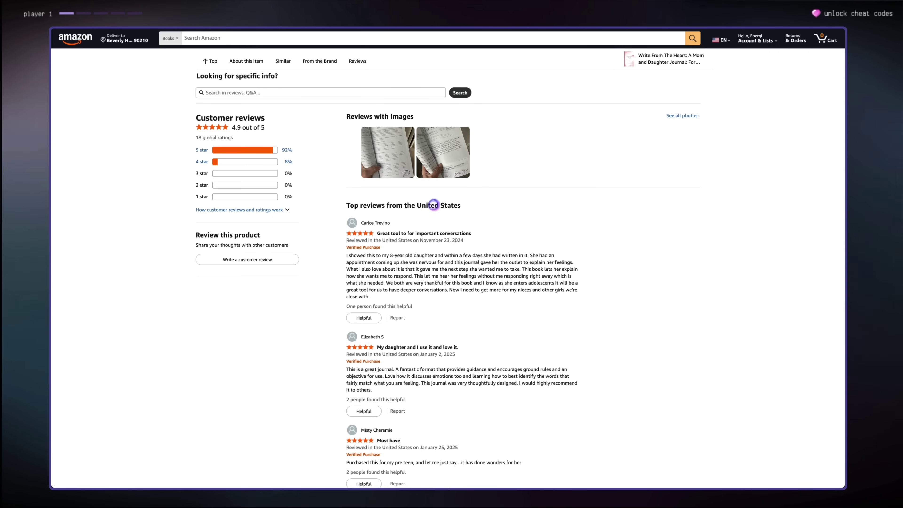
Examine both customer review photos showing the journal's interior pages, including the "Dear Mom" example entry.
left_click(378, 153)
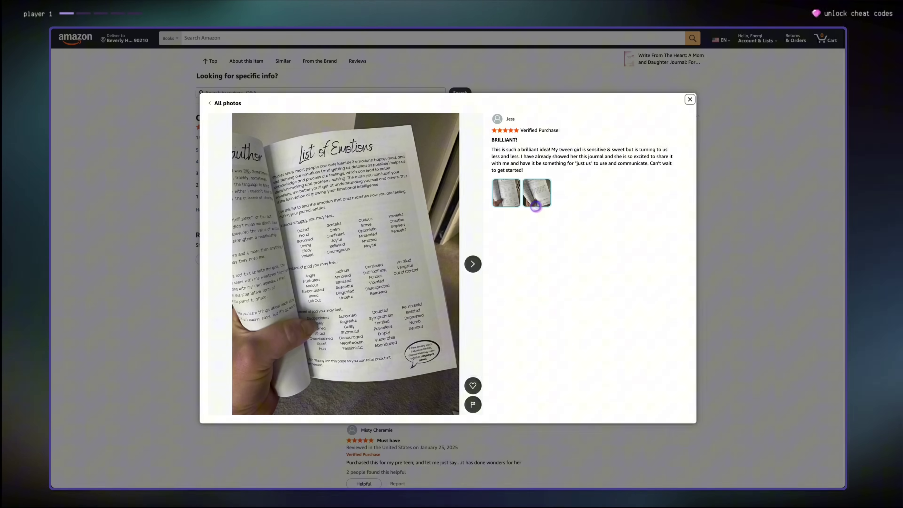
left_click(731, 165)
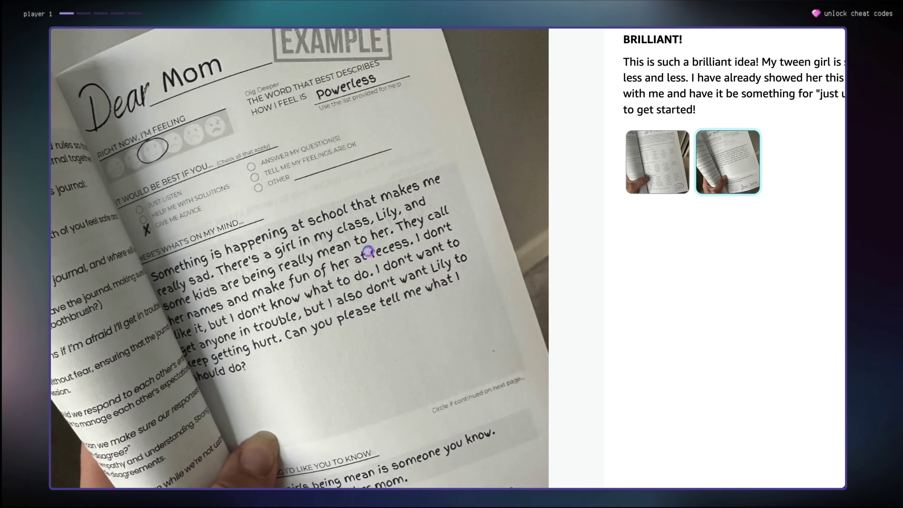
scroll(325, 381, "down", 5)
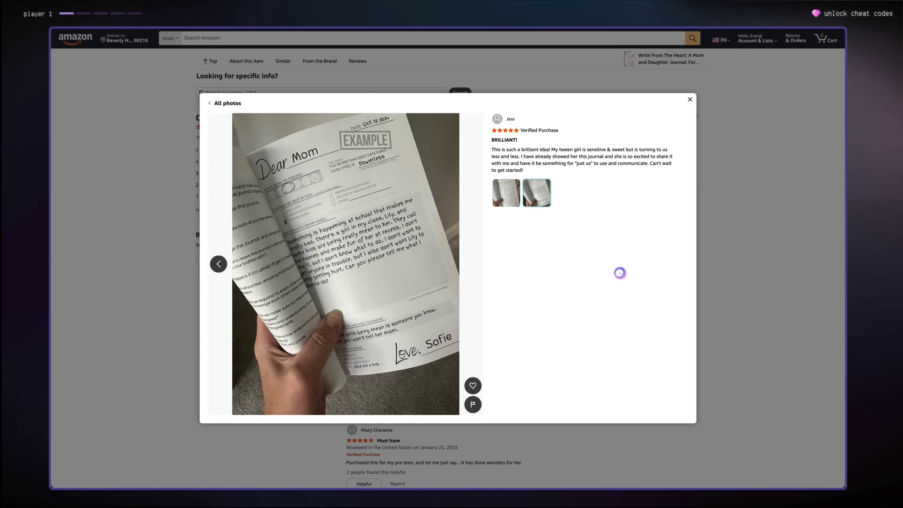
left_click(729, 268)
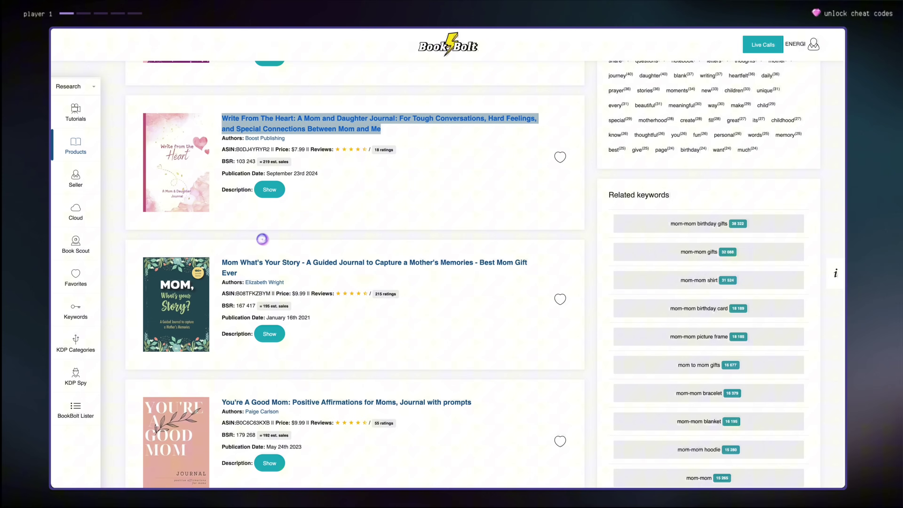
Return to the Book Bolt results and compare the listing details of "Mom What's Your Story" and "You're A Good Mom".
left_click(262, 240)
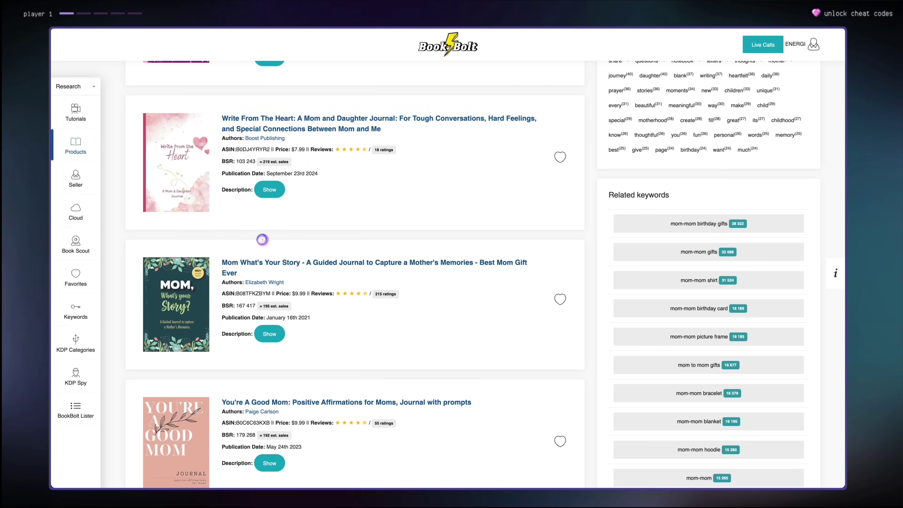
scroll(123, 327, "down", 1)
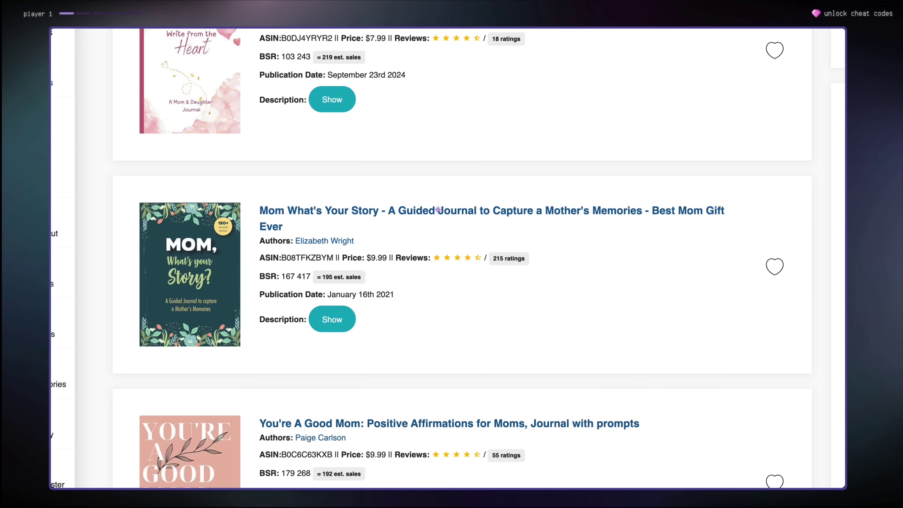
scroll(608, 234, "down", 3)
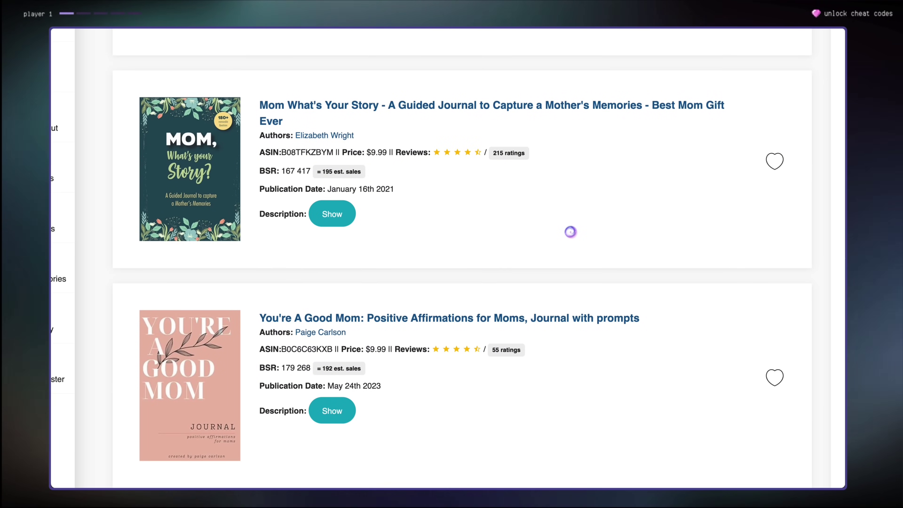
scroll(570, 228, "down", 3)
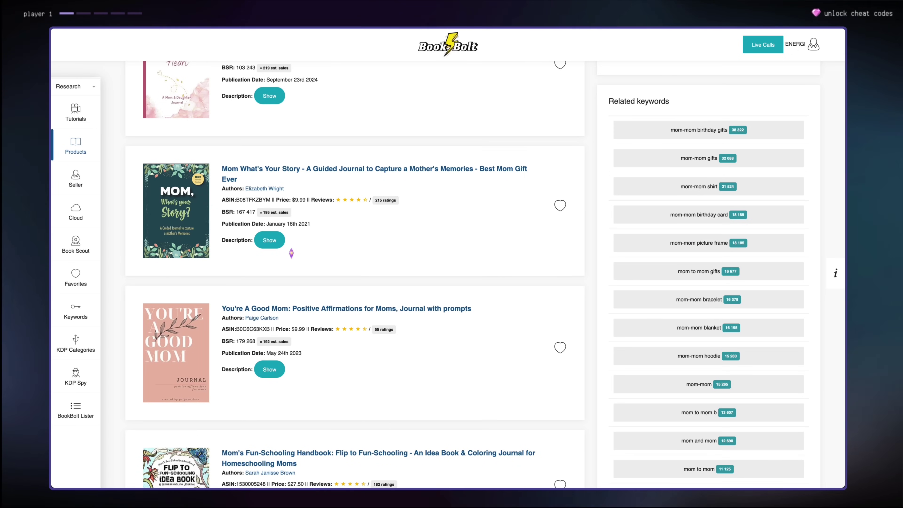
Review the listing details of "Write From The Heart" and the journals around it in the Book Bolt results.
scroll(292, 253, "up", 2)
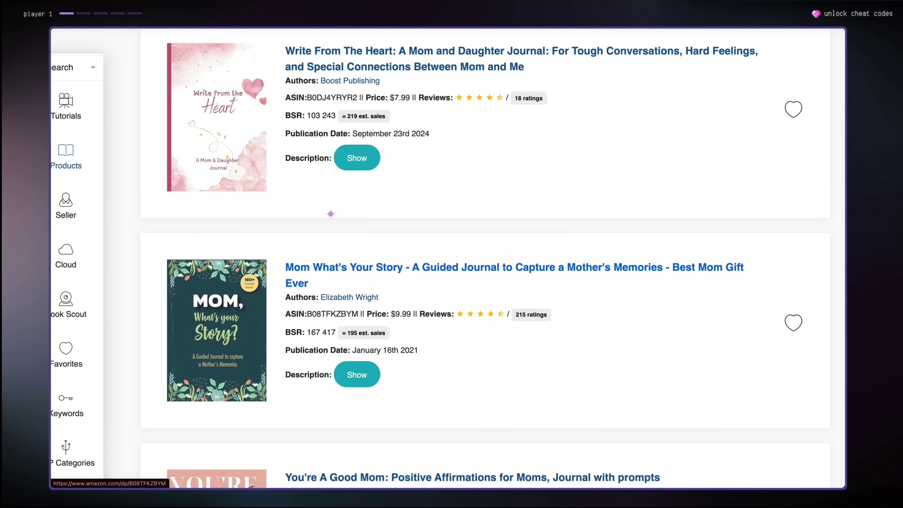
scroll(331, 214, "up", 5)
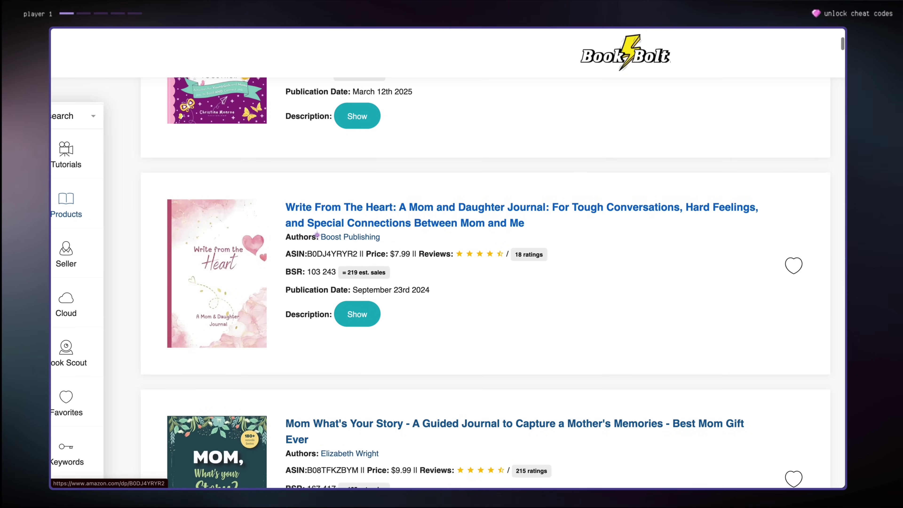
scroll(370, 228, "up", 1)
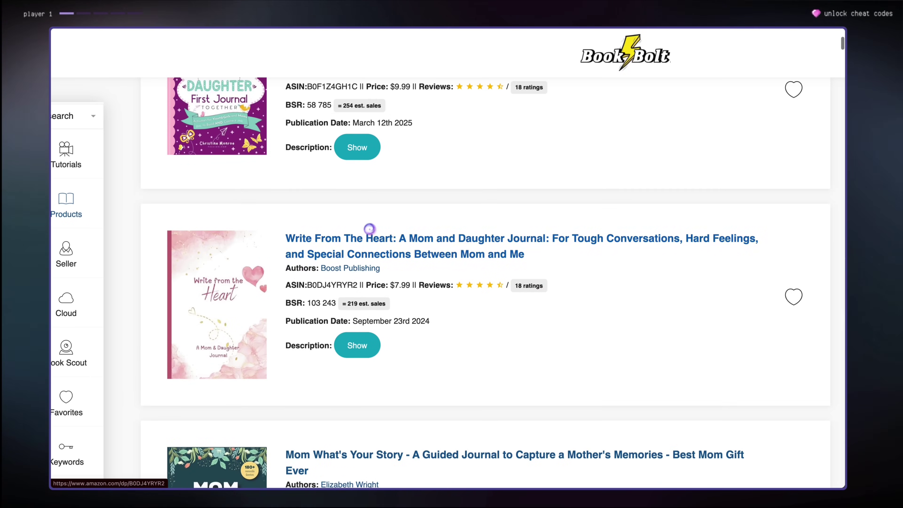
scroll(370, 229, "up", 1)
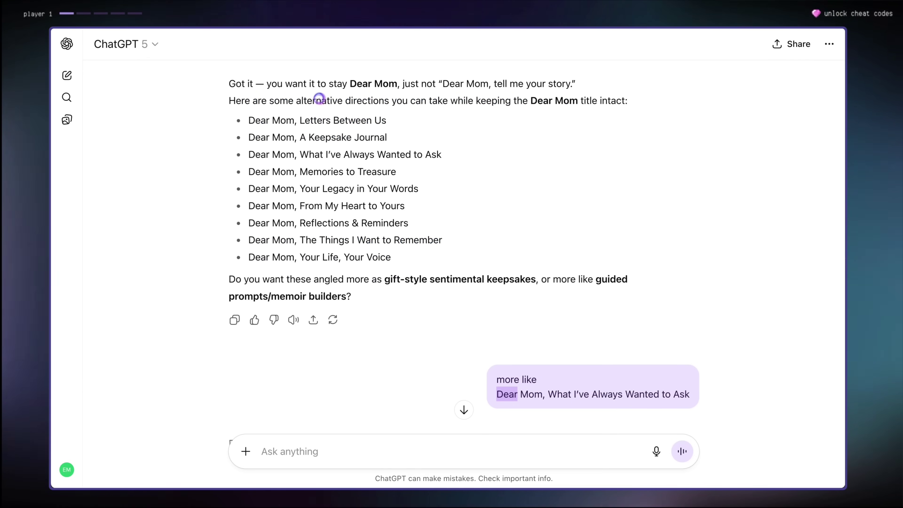
Switch to ChatGPT and examine the first "Dear Mom" title list, highlighting "Dear Mom, What I've Always Wanted to Ask" and "Dear Mom, The Things I Want to Remember".
left_click_drag(494, 84, 582, 92)
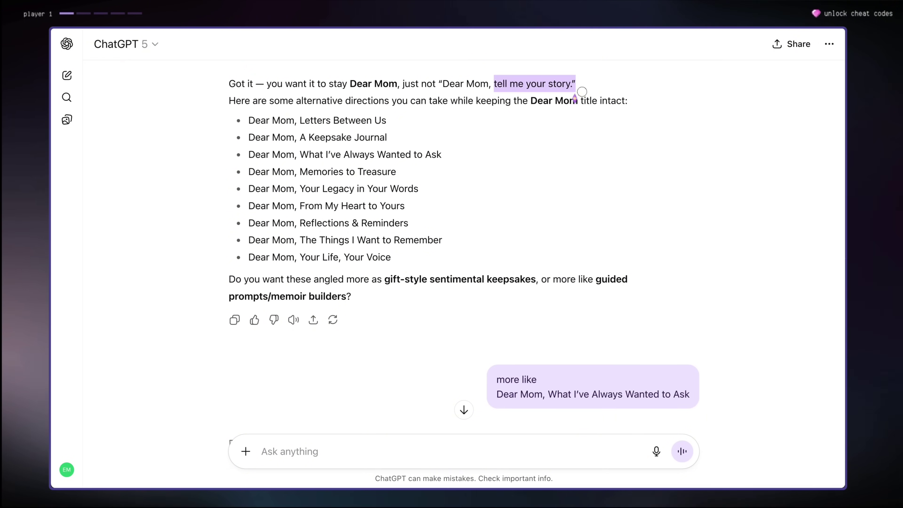
left_click(409, 116)
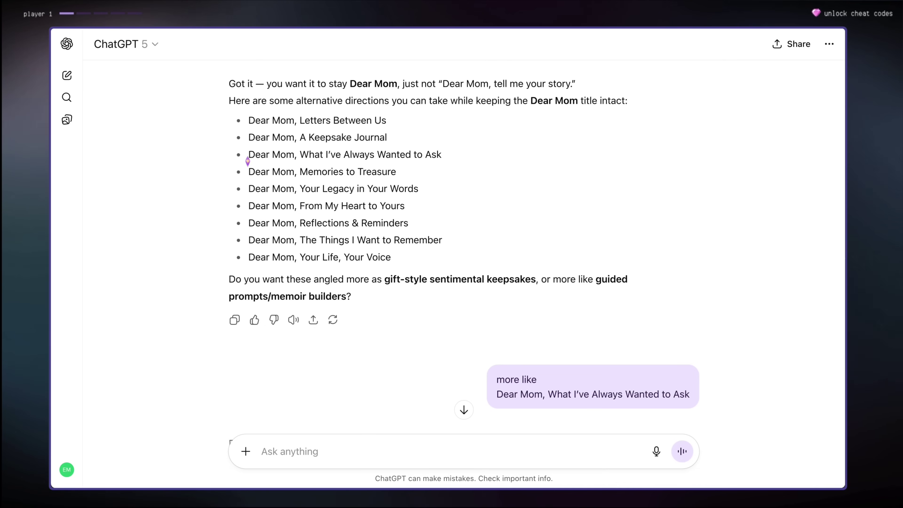
left_click_drag(308, 154, 442, 155)
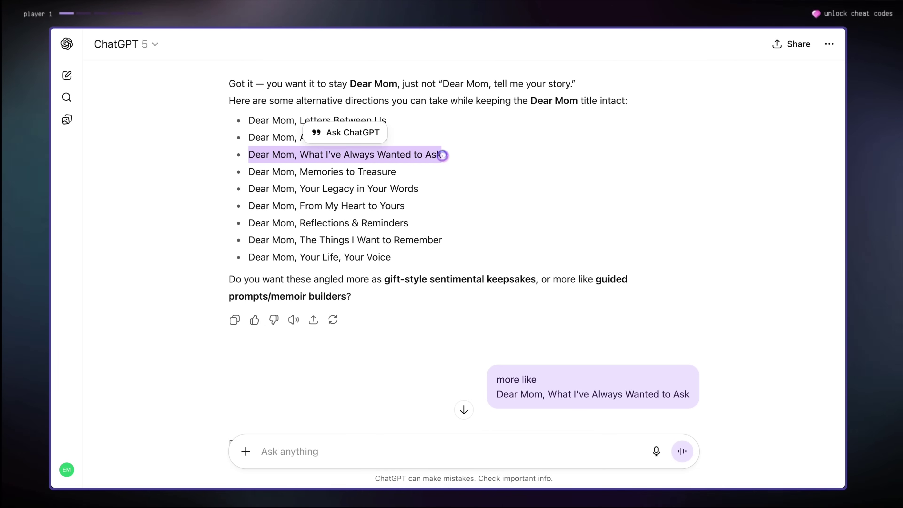
left_click(442, 162)
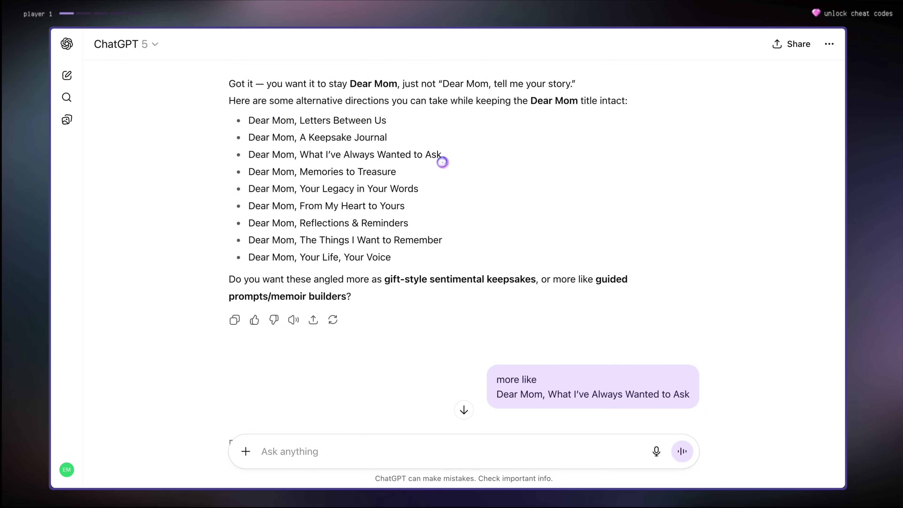
left_click_drag(249, 235, 442, 237)
left_click(441, 246)
Examine the second list of title variations, highlighting "Dear Mom, Things I've Always Wondered" and "What I've Never Said Out Loud".
scroll(441, 247, "down", 3)
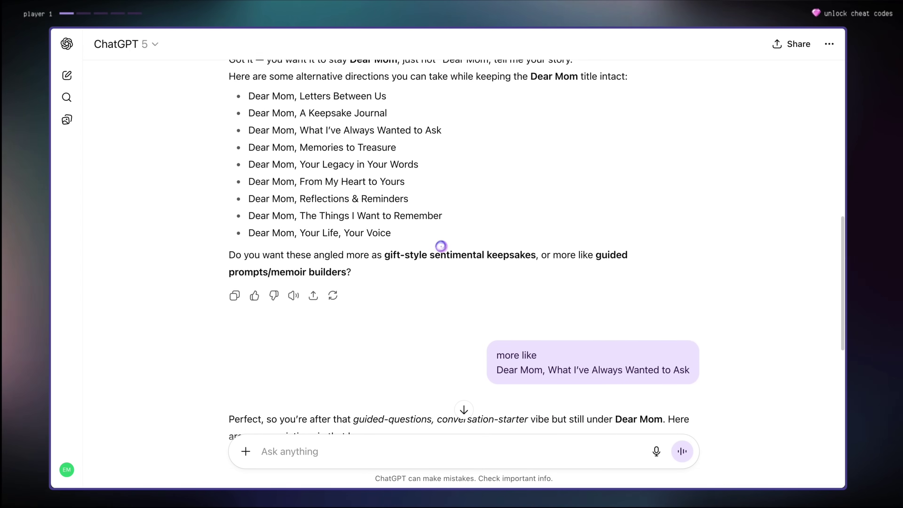
scroll(441, 246, "down", 4)
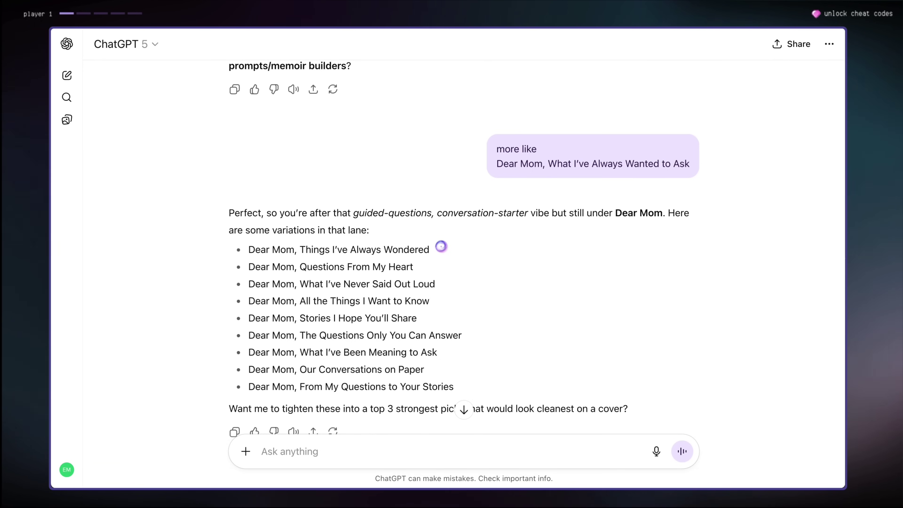
scroll(441, 246, "down", 1)
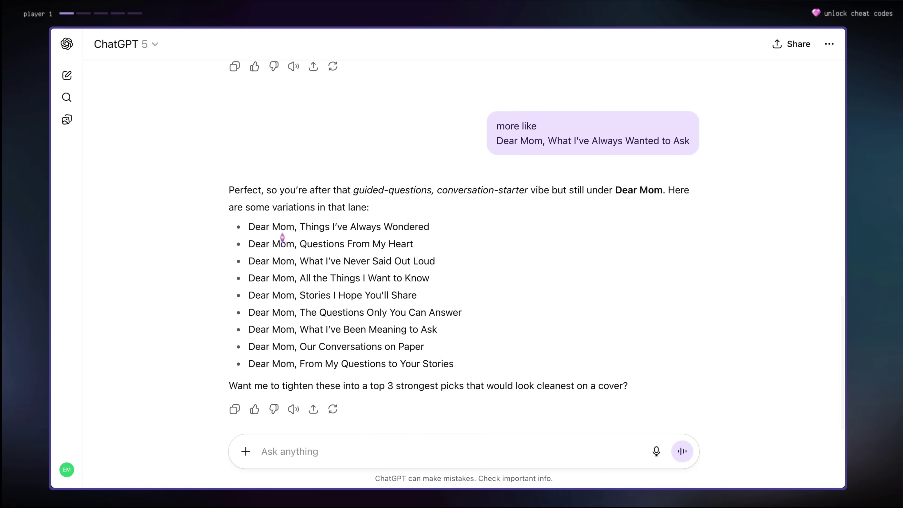
left_click_drag(238, 236, 427, 236)
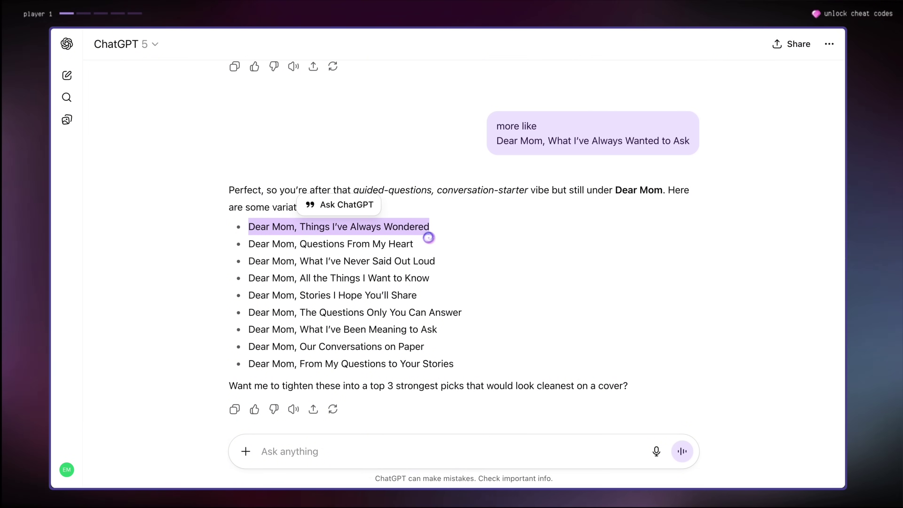
left_click(425, 228)
left_click_drag(299, 261, 516, 270)
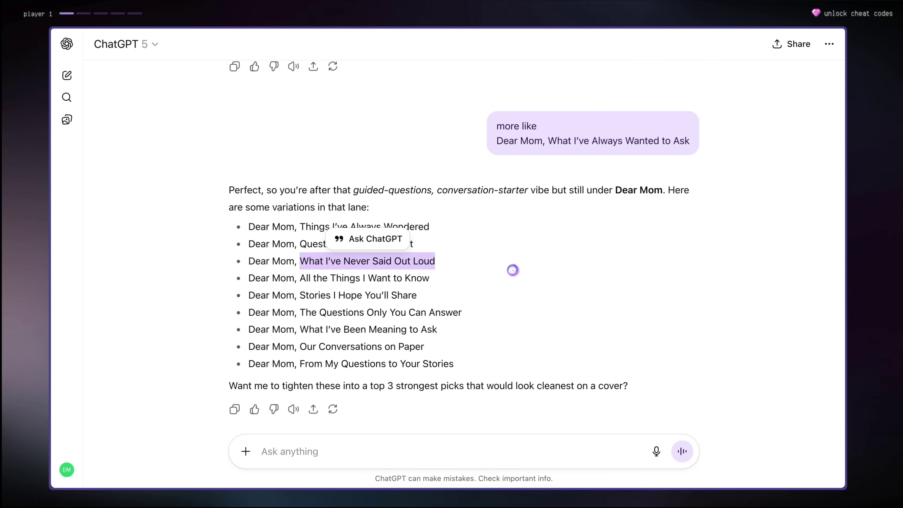
left_click(435, 262)
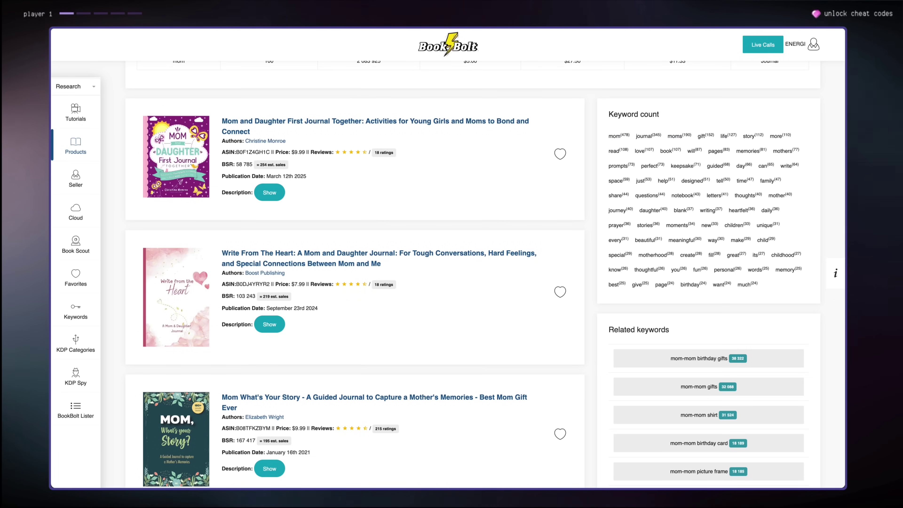
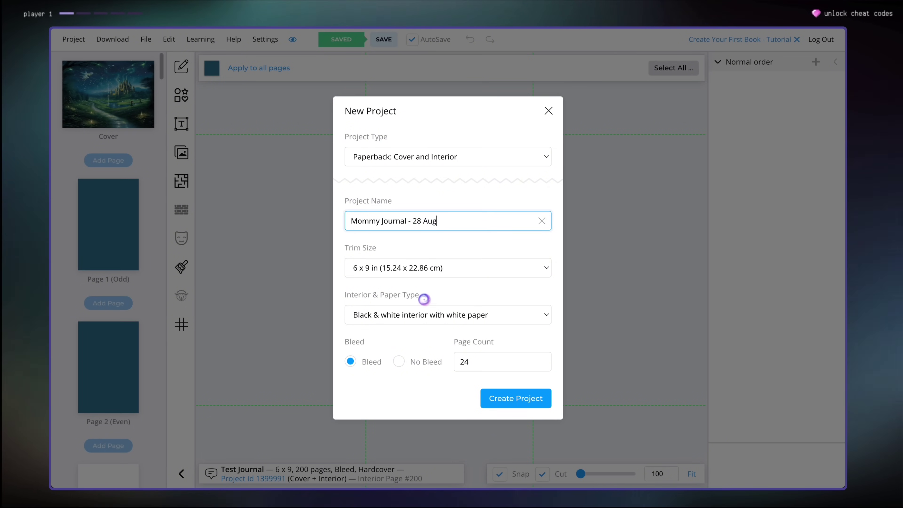
In the new project settings, choose the 6 x 9 in trim size and black & white interior with white paper.
left_click(420, 277)
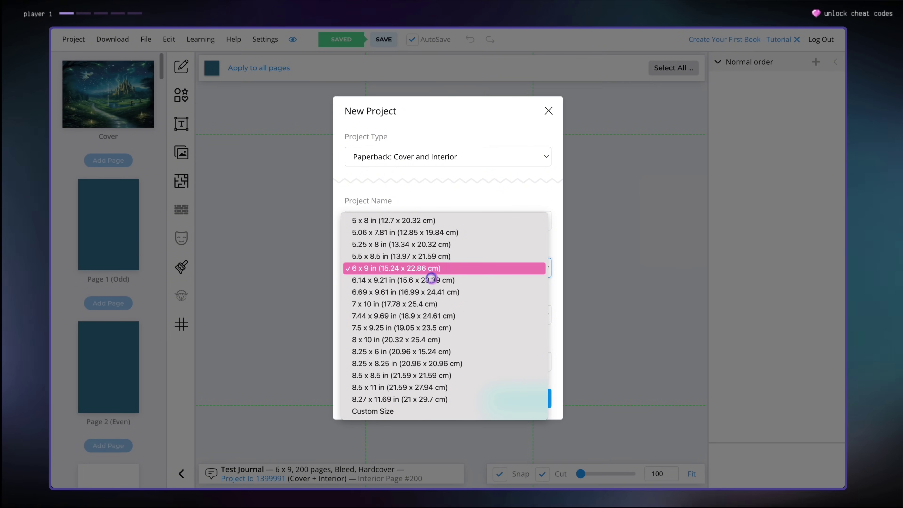
left_click(438, 270)
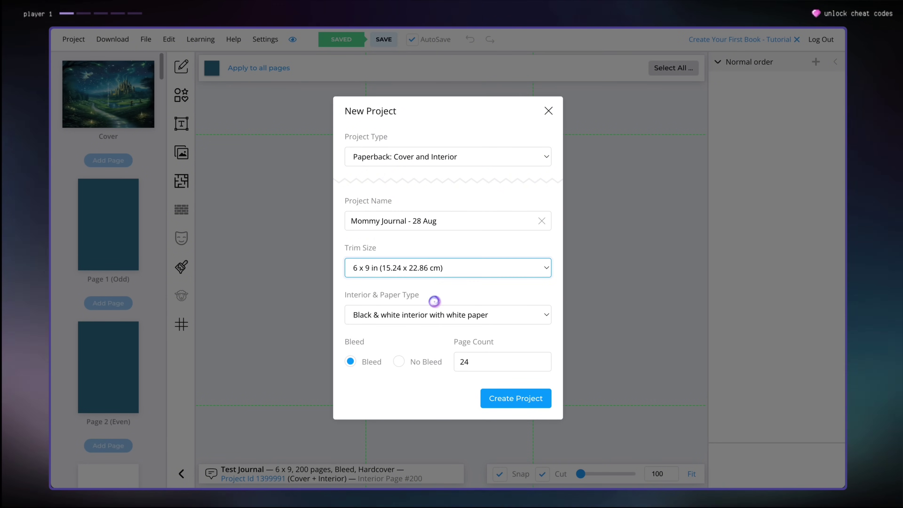
left_click(510, 320)
left_click(510, 317)
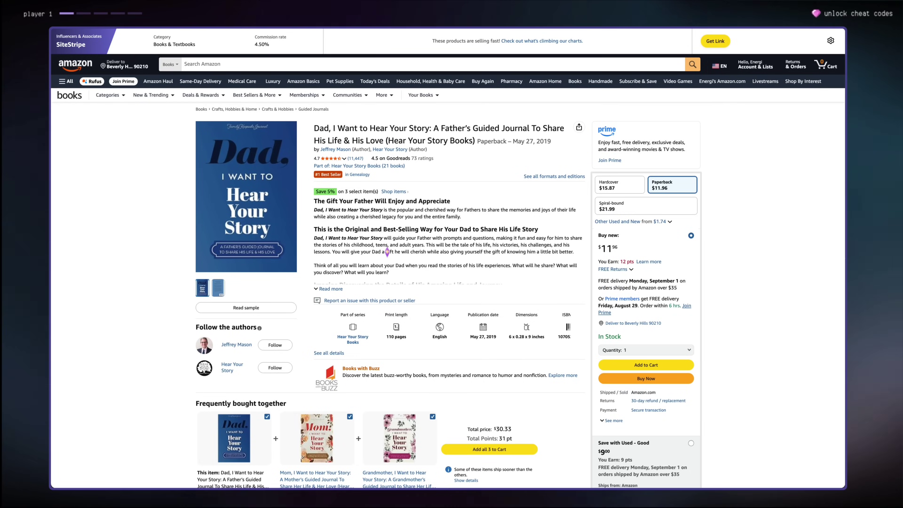
Check the print length of "Dad, I Want to Hear Your Story" on its Amazon listing.
scroll(387, 252, "down", 10)
scroll(387, 252, "up", 15)
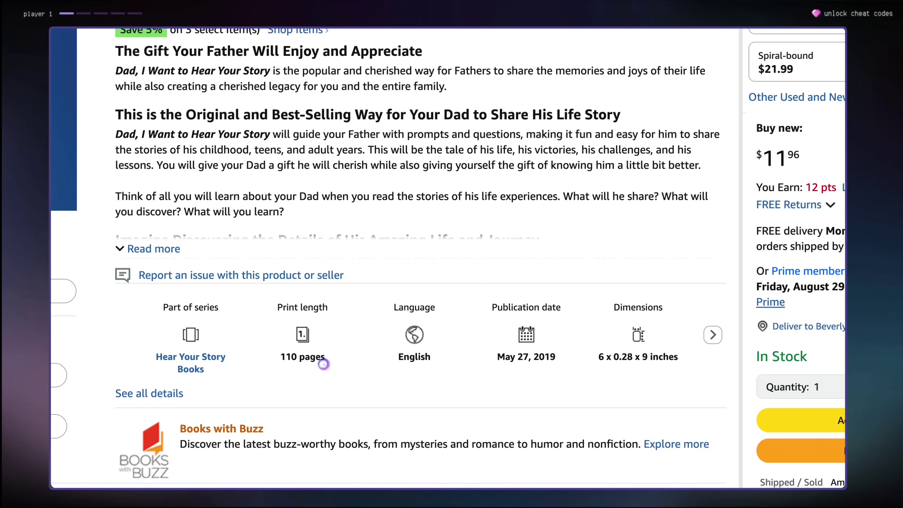
left_click_drag(298, 368, 260, 366)
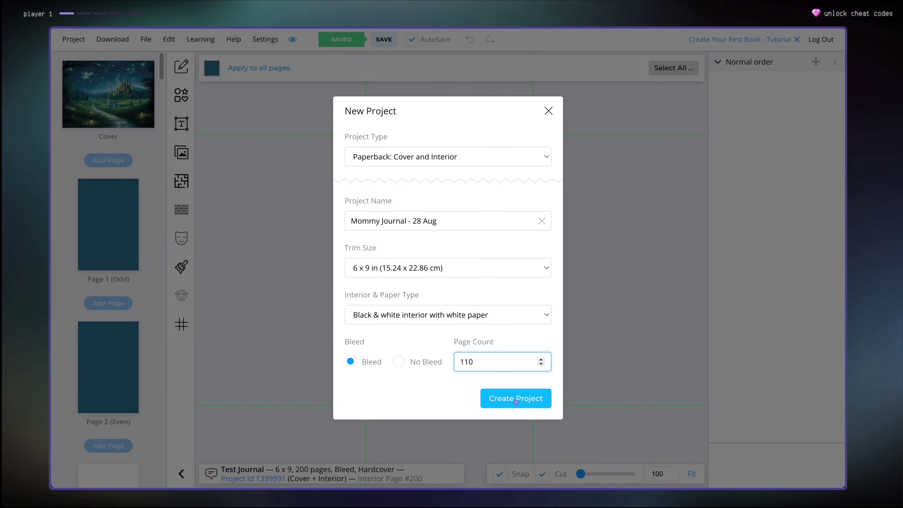
Create the 110-page paperback project "Mommy Journal - 28 Aug" in Book Bolt and hide its cover template.
left_click(523, 397)
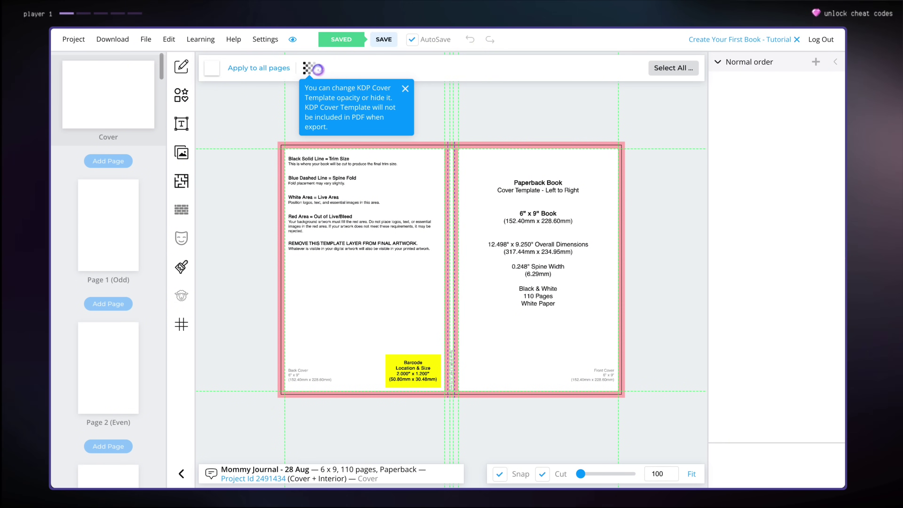
left_click(299, 75)
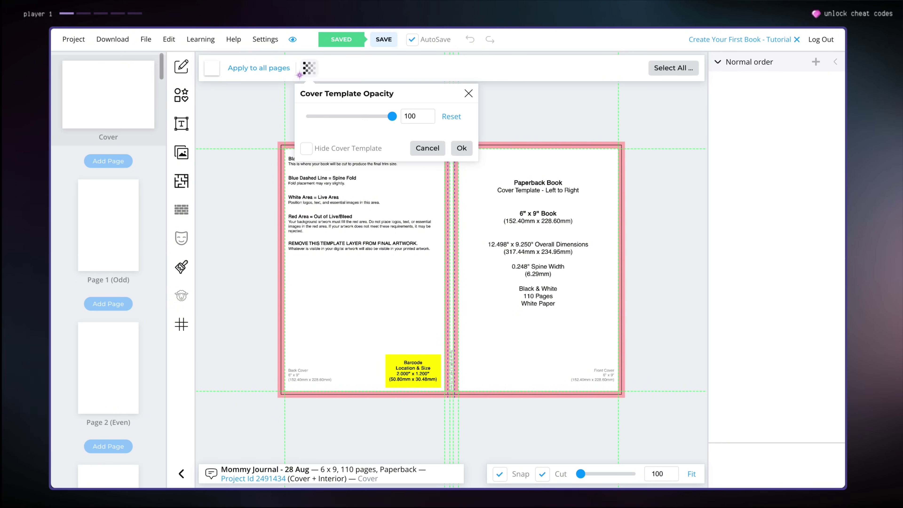
left_click(298, 156)
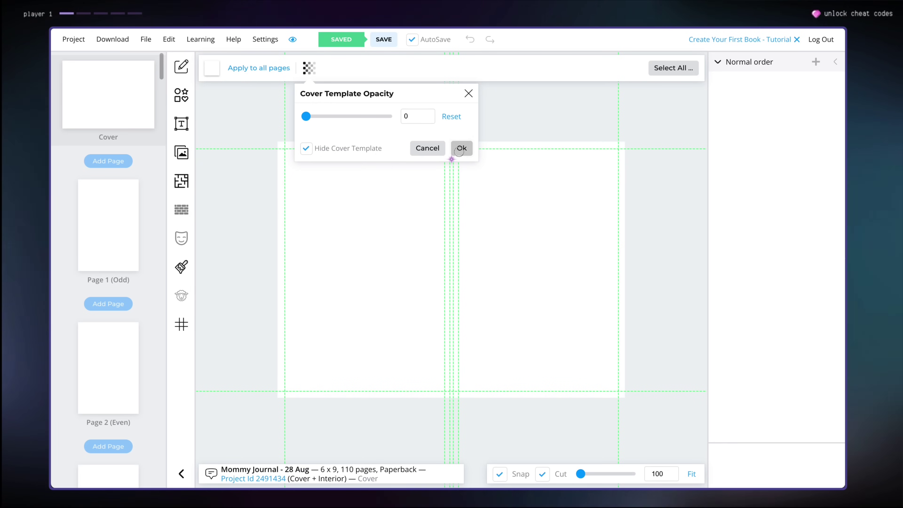
left_click(460, 148)
Raise the cover template opacity back to 100 and hide the template again.
left_click(299, 74)
left_click_drag(306, 116, 391, 116)
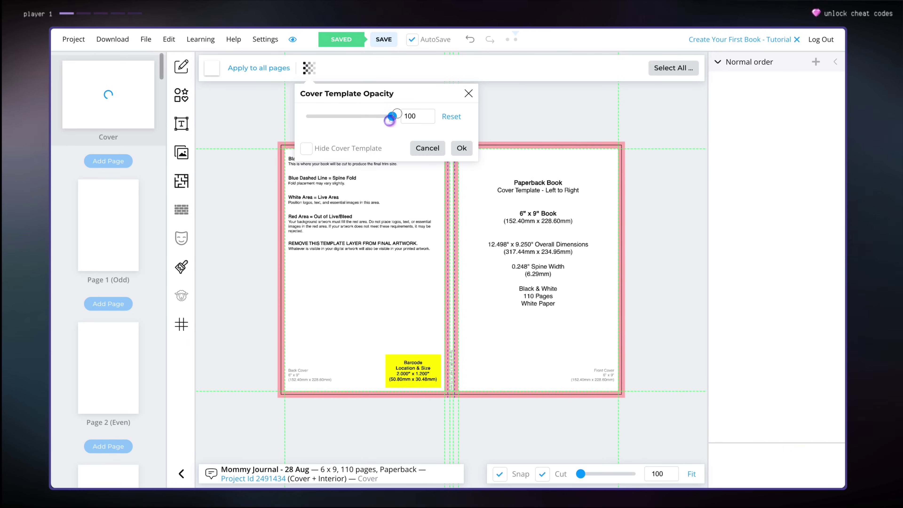
left_click(297, 157)
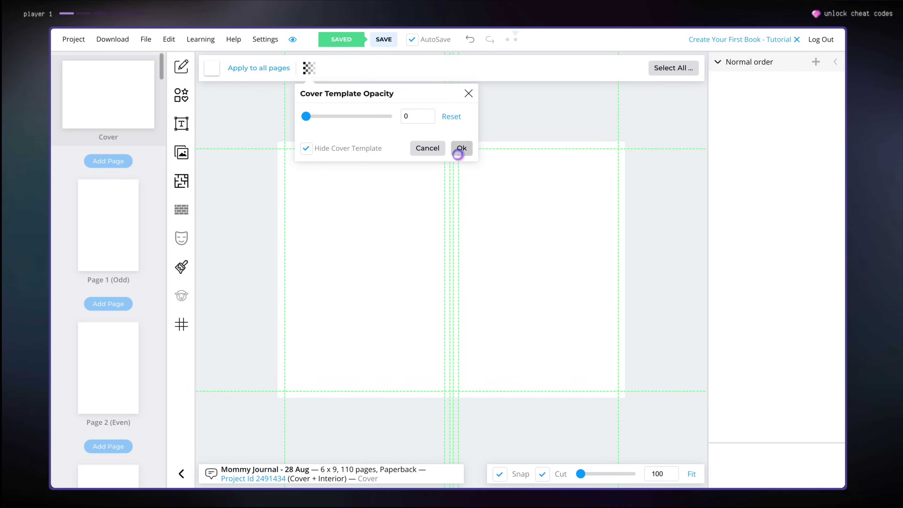
left_click(461, 148)
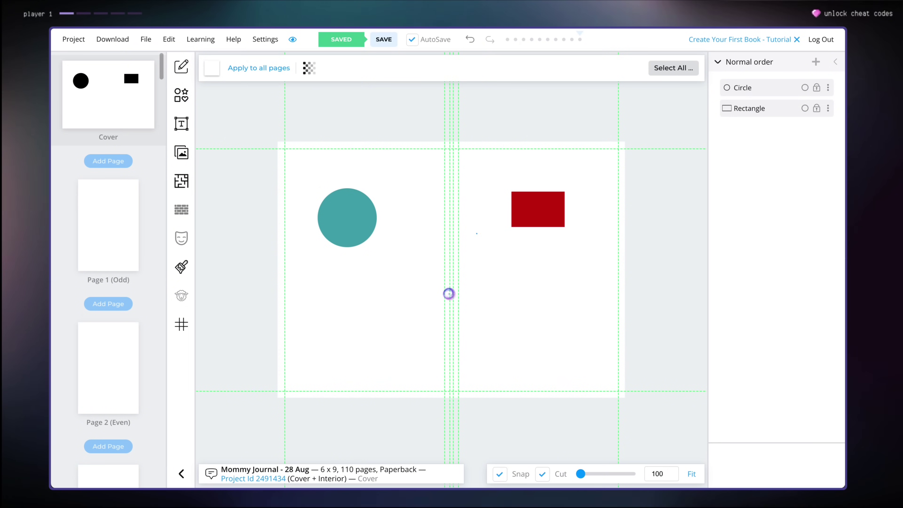
Reposition the red rectangle on the front cover and the teal circle on the back cover.
left_click_drag(551, 216, 560, 242)
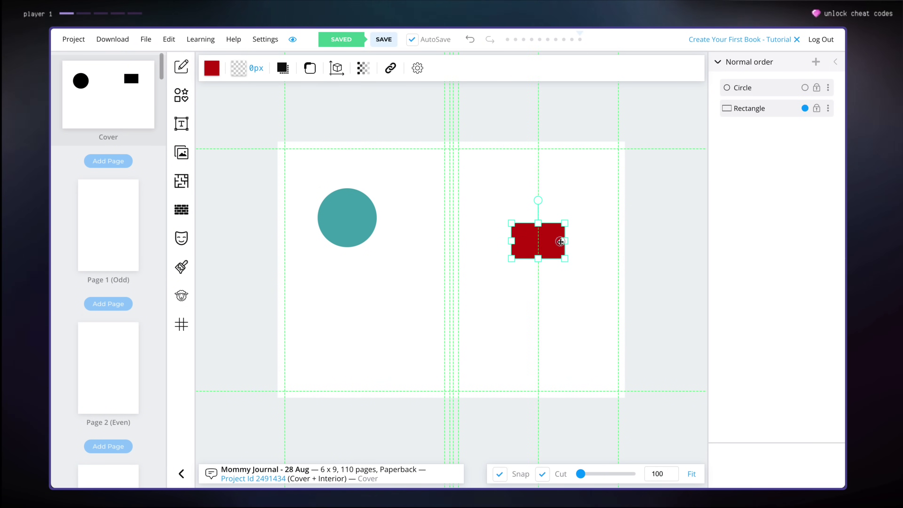
left_click_drag(365, 223, 356, 241)
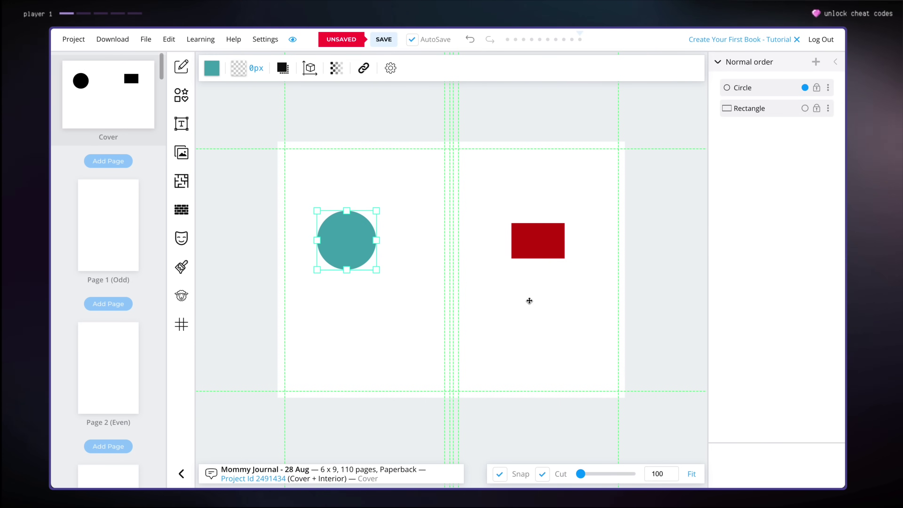
left_click_drag(539, 244, 522, 233)
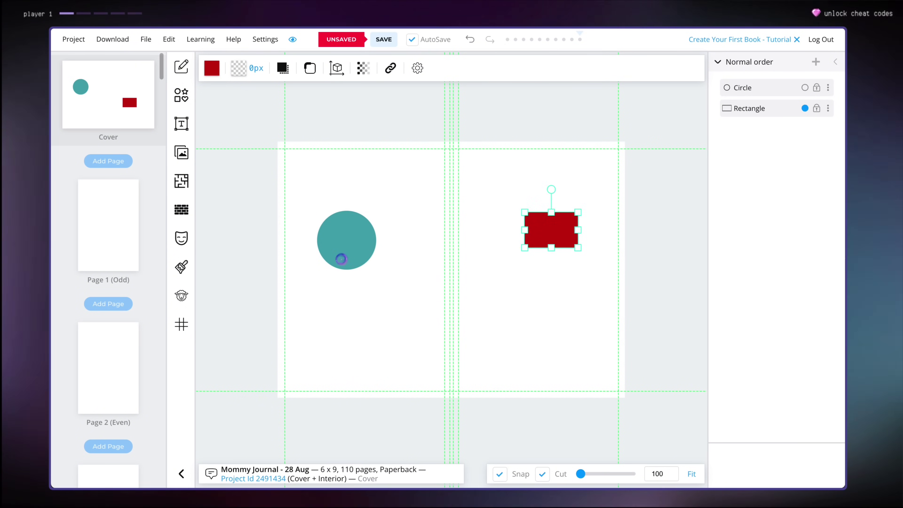
left_click_drag(342, 256, 367, 270)
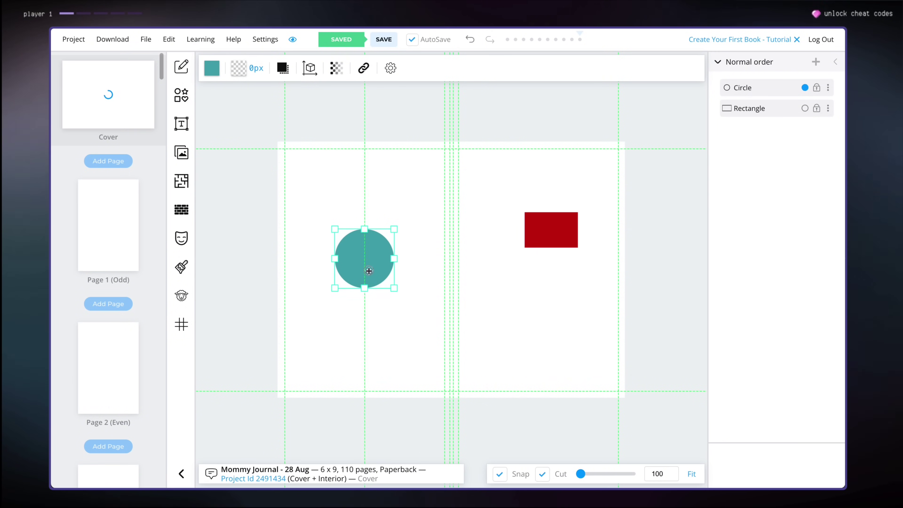
Delete the red rectangle and the teal circle from the cover.
left_click(531, 224)
key("Delete")
left_click(361, 263)
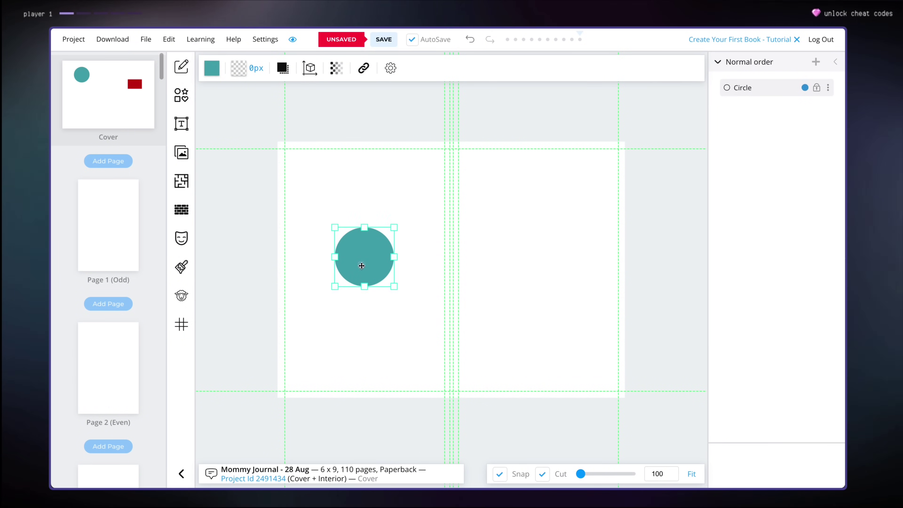
key("Delete")
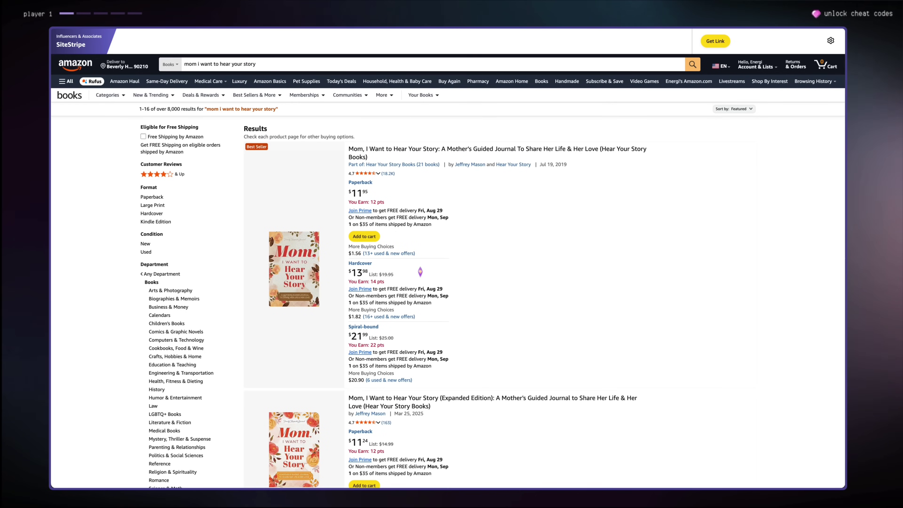
Switch to Amazon and browse the book results for "mom i want to hear your story", comparing covers and prices.
scroll(422, 275, "down", 9)
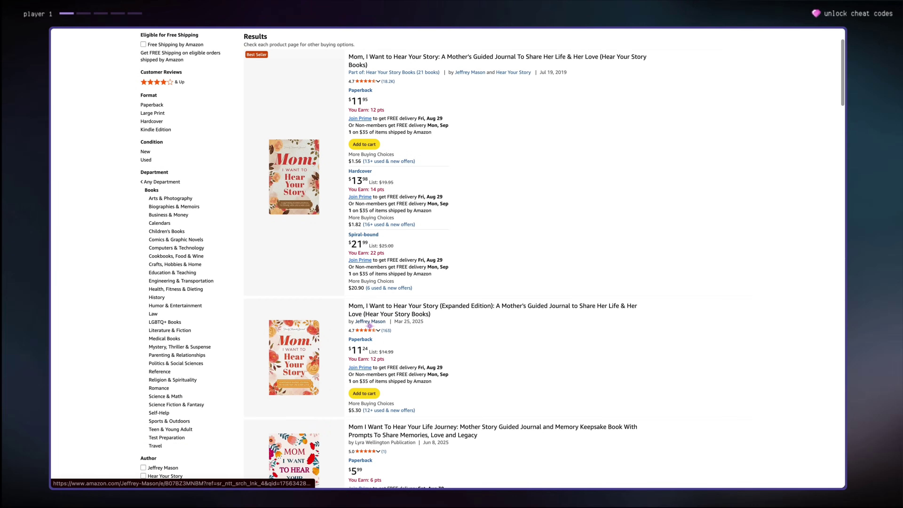
scroll(369, 326, "down", 7)
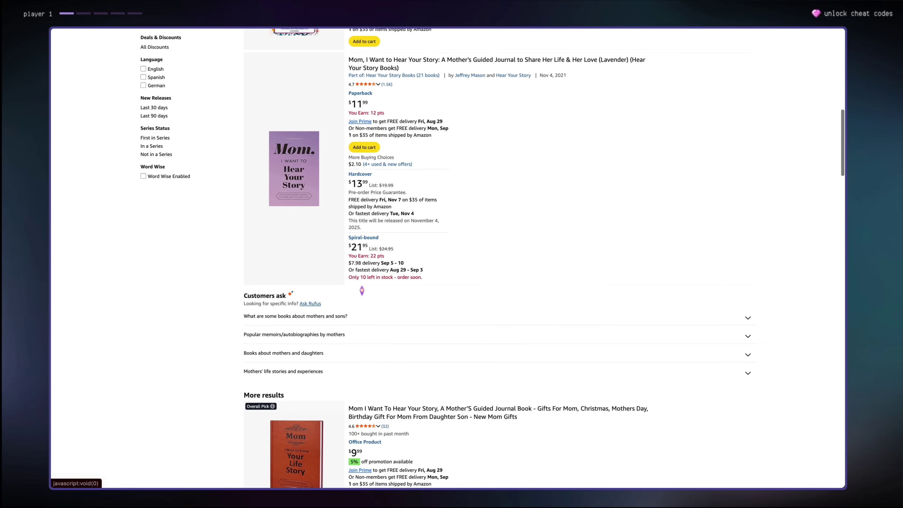
scroll(362, 291, "up", 16)
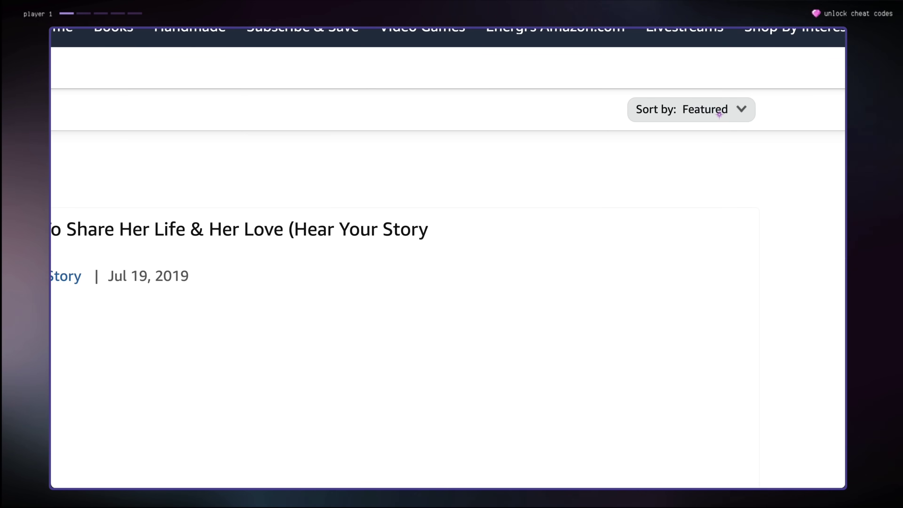
Sort the book results by Best Sellers and examine the covers, formats and prices of the leading mother journals.
left_click(718, 114)
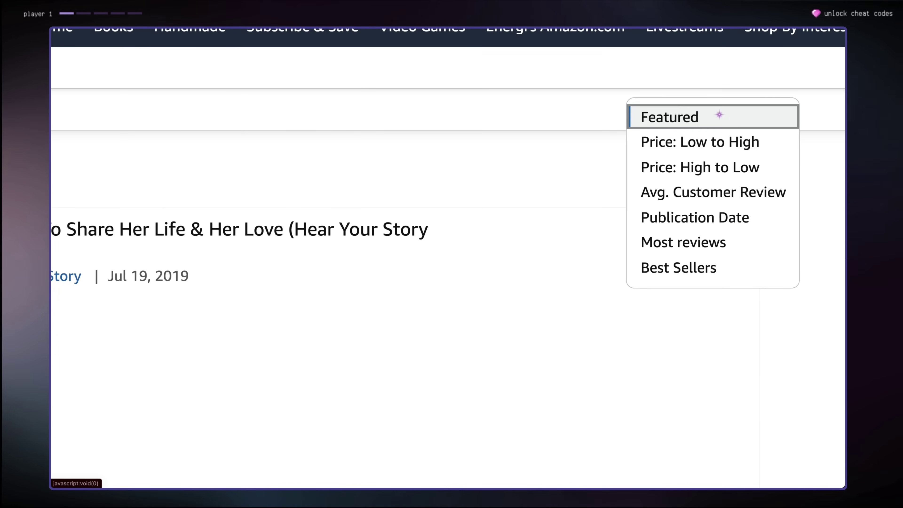
left_click(702, 274)
scroll(286, 322, "down", 10)
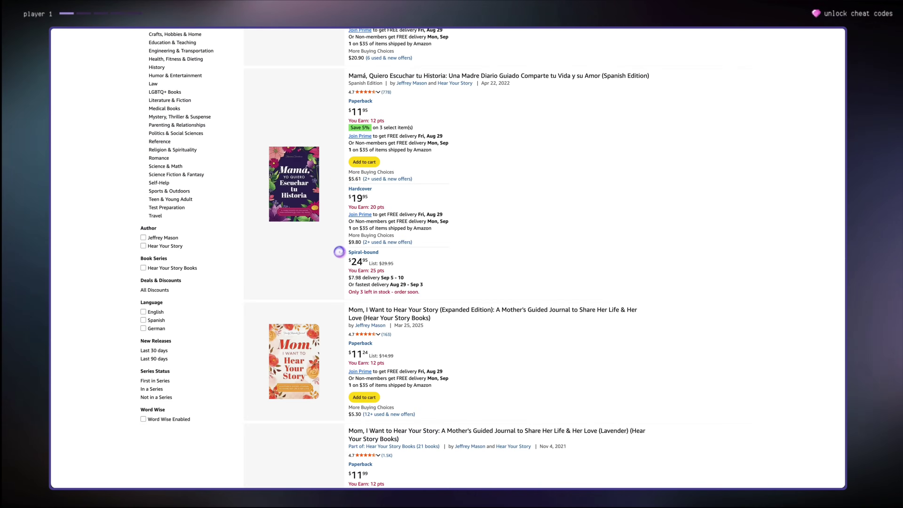
scroll(339, 251, "up", 1)
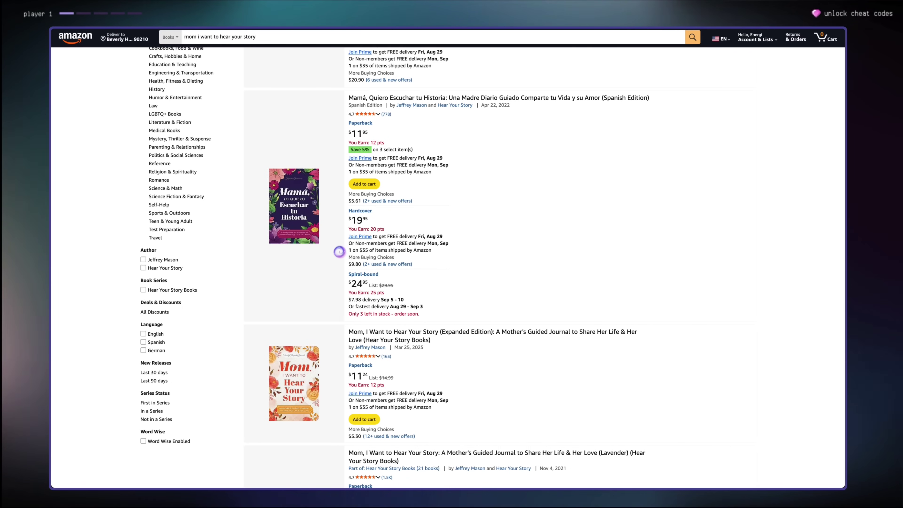
scroll(322, 197, "up", 5)
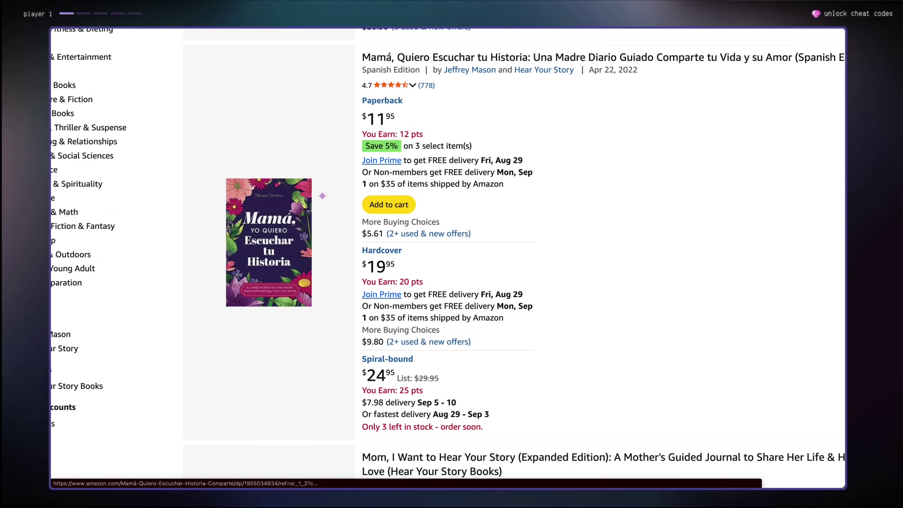
scroll(322, 195, "right", 4)
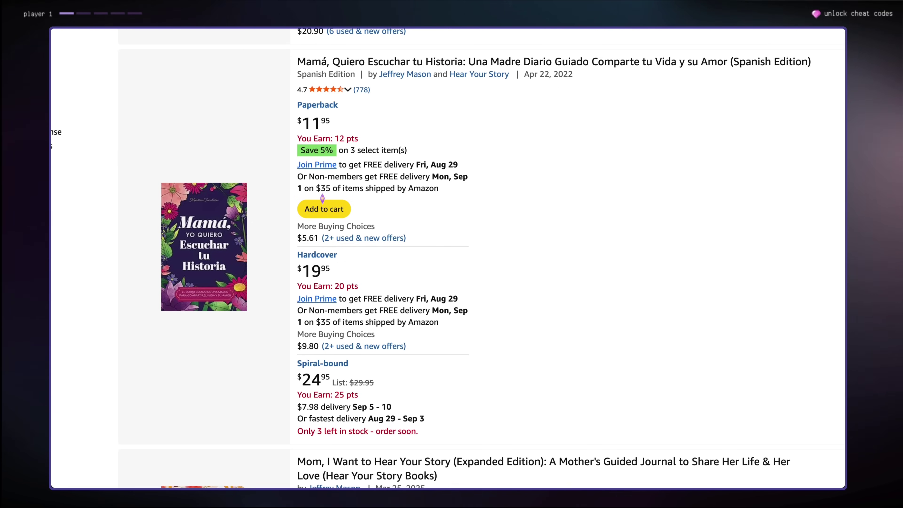
left_click(316, 193)
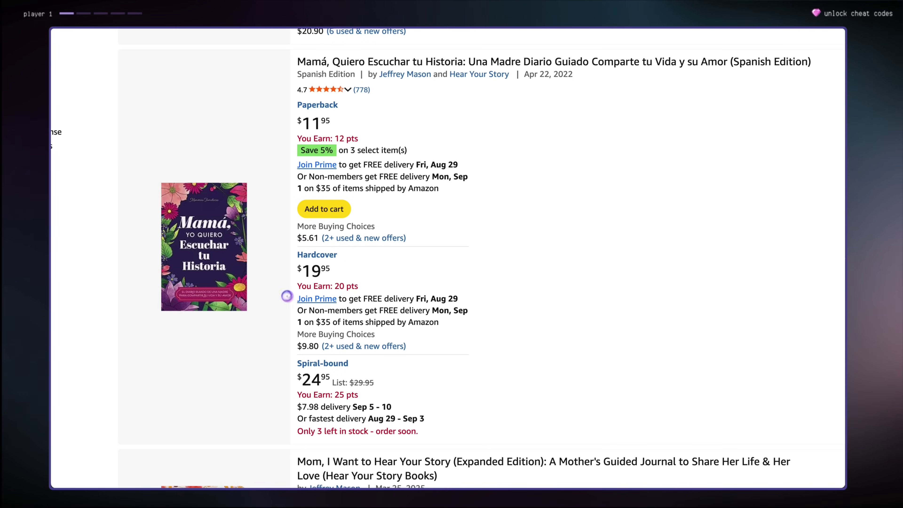
scroll(144, 272, "up", 3)
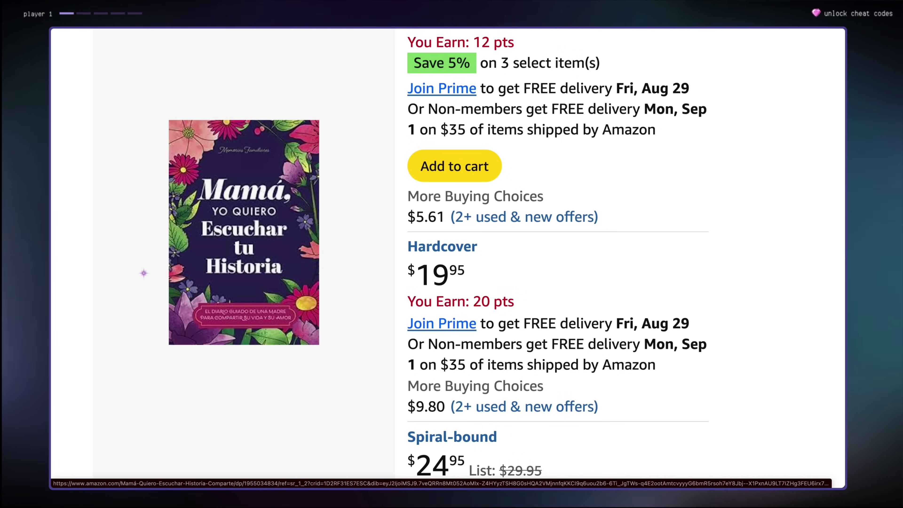
Compare the cover designs of further journals in the list, including the aunt edition and the "Life Journey" titles.
scroll(307, 379, "down", 10)
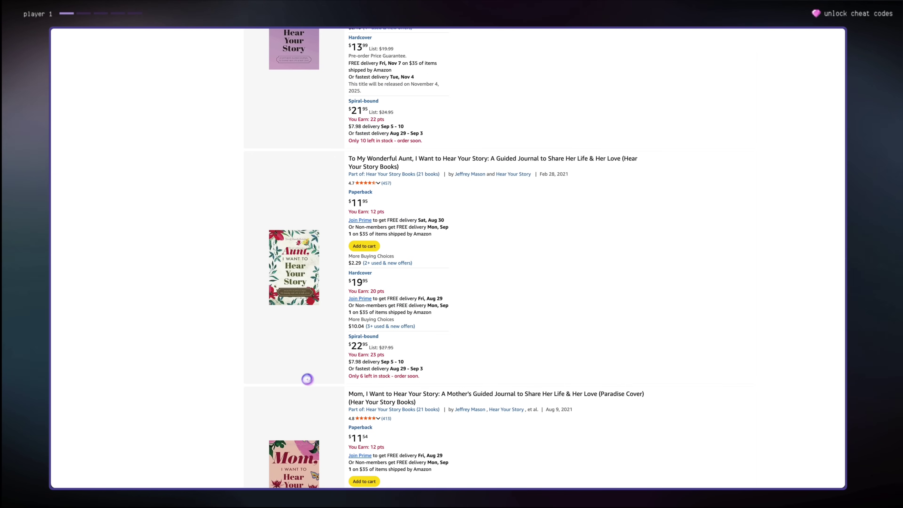
scroll(290, 315, "down", 5)
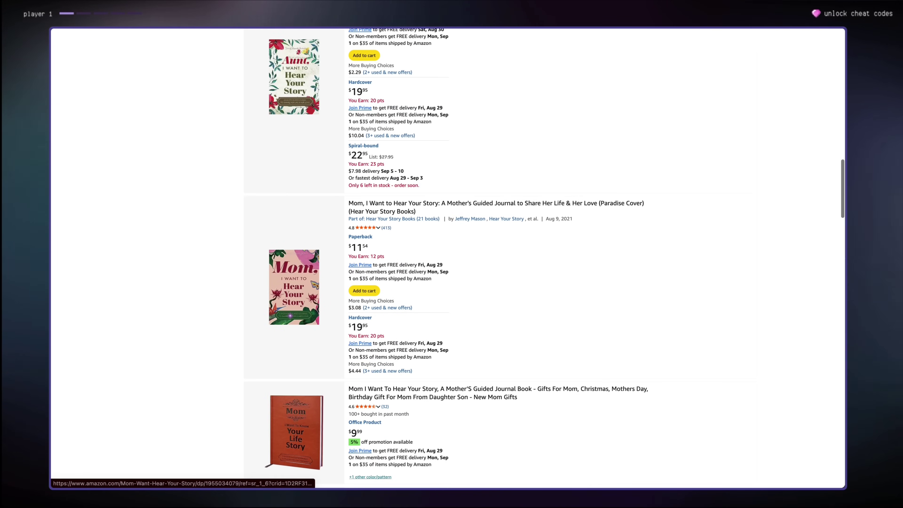
scroll(290, 310, "up", 5)
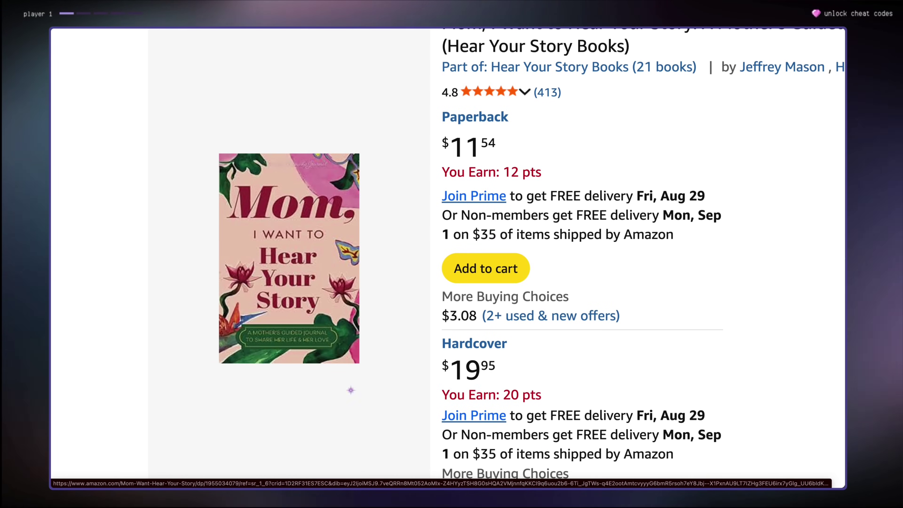
scroll(350, 390, "up", 10)
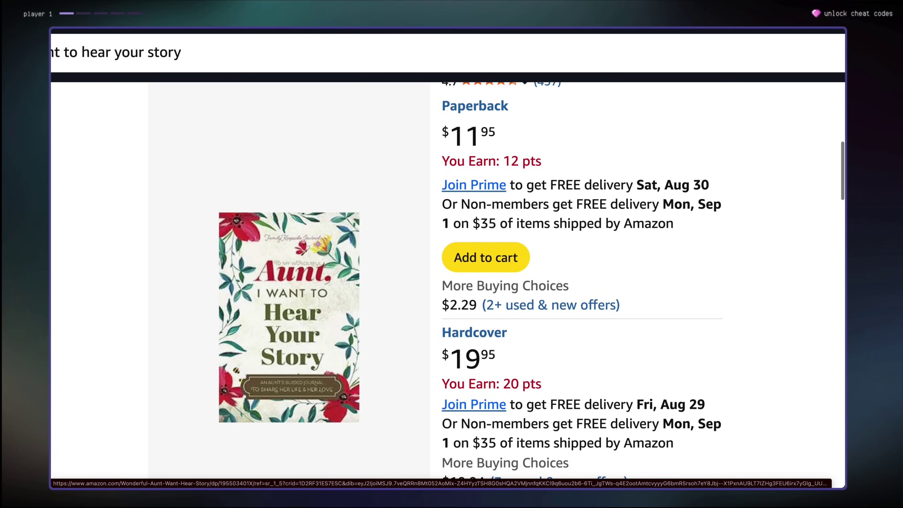
scroll(448, 271, "down", 3)
scroll(448, 270, "up", 2)
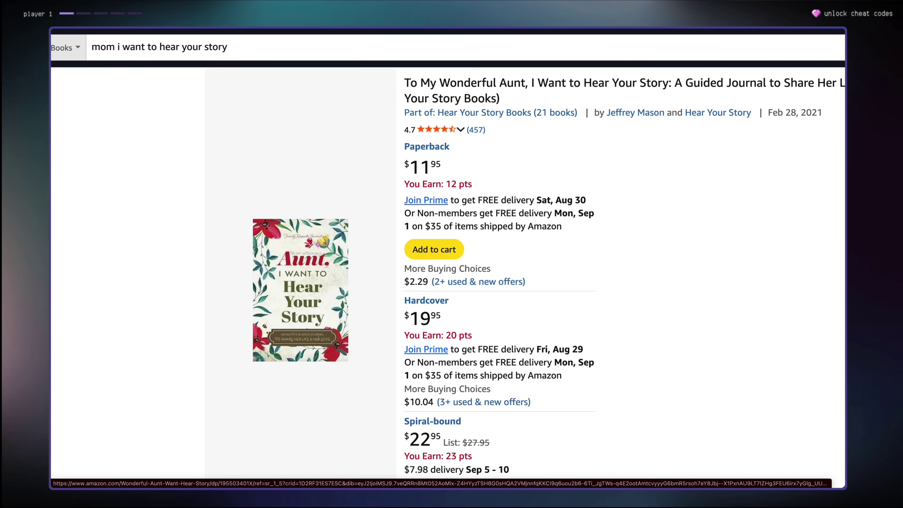
scroll(318, 244, "down", 3)
scroll(317, 244, "down", 5)
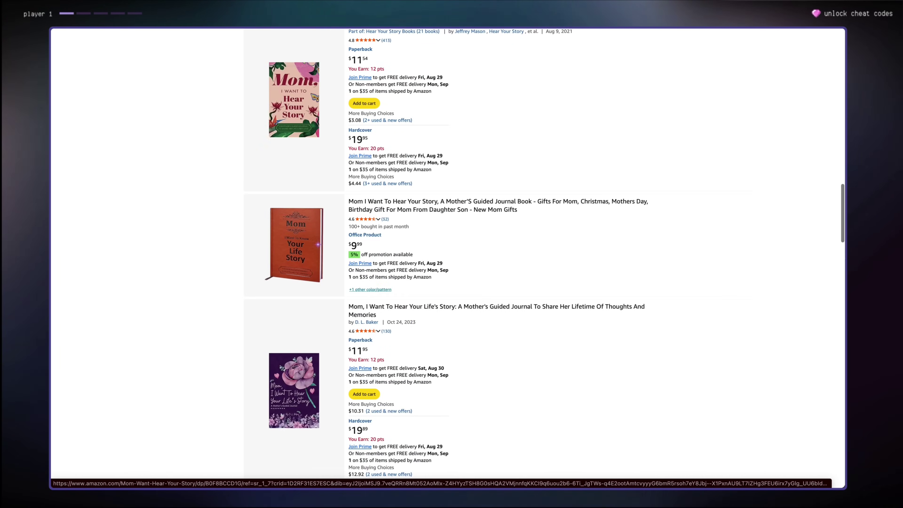
scroll(318, 244, "down", 8)
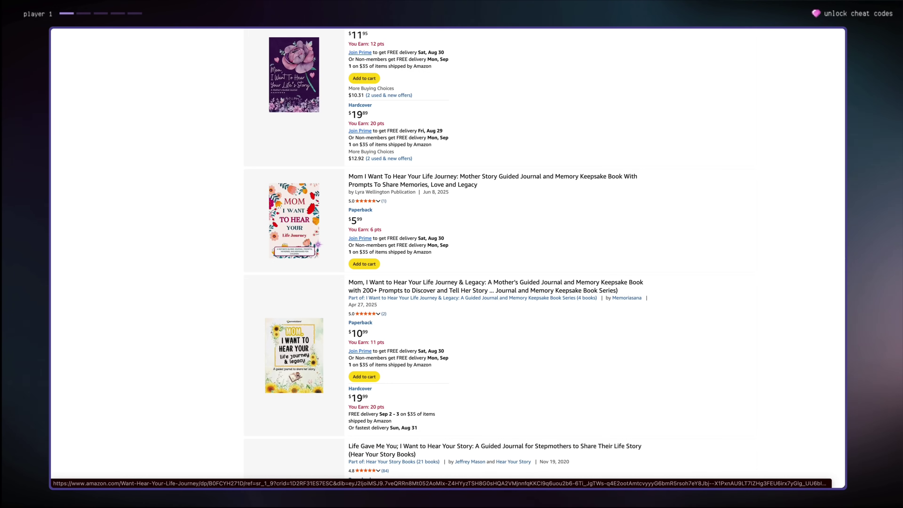
scroll(544, 254, "down", 3)
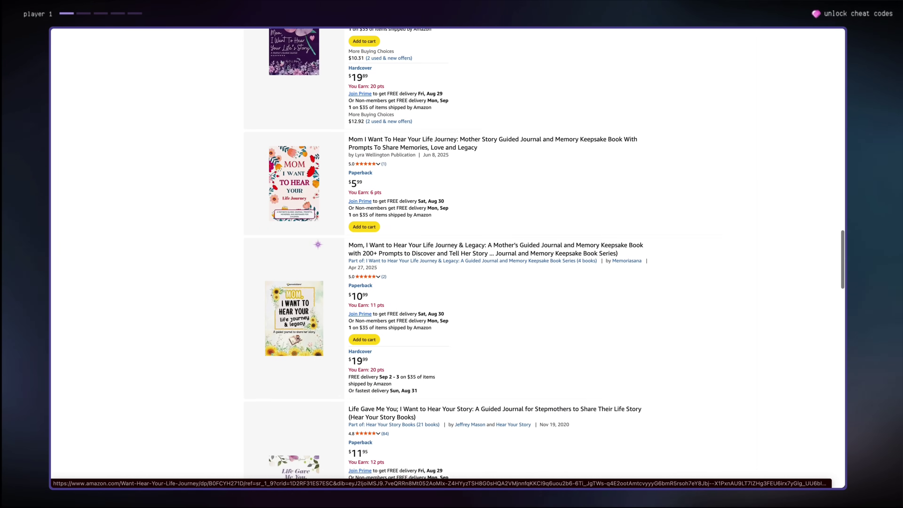
scroll(448, 254, "down", 1)
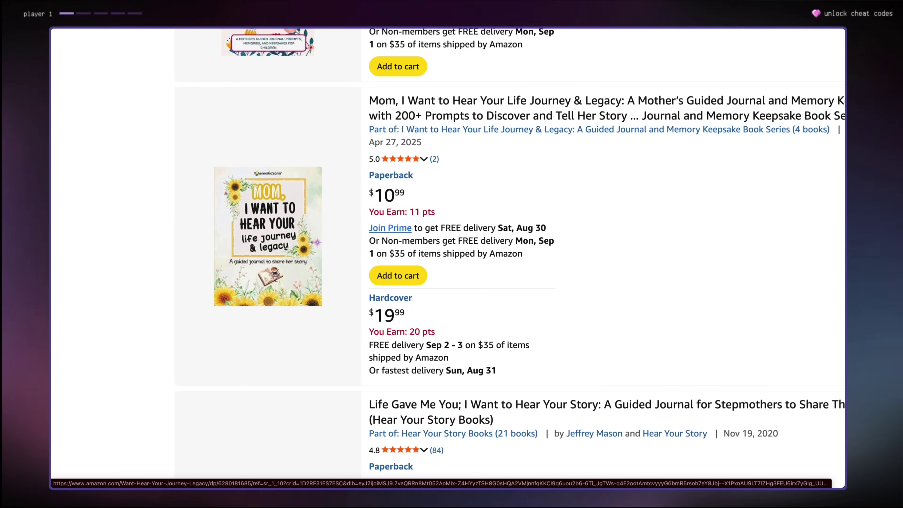
scroll(317, 242, "up", 5)
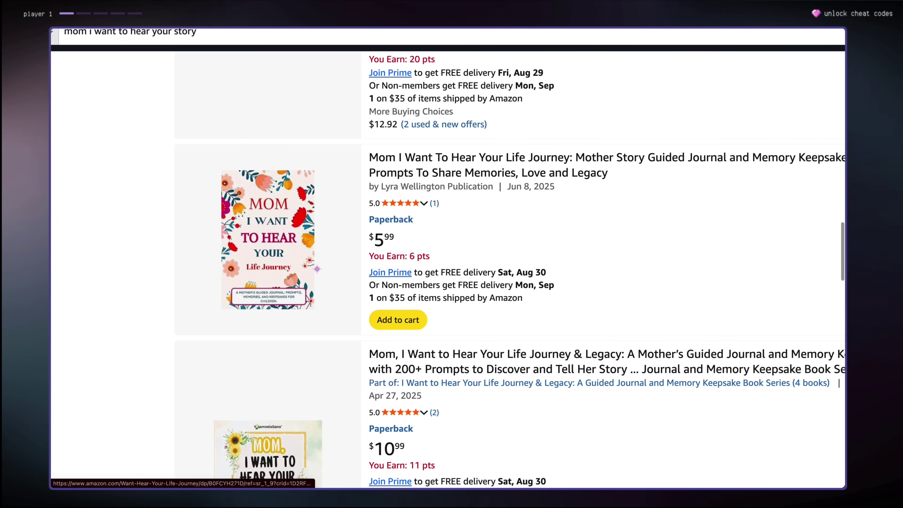
scroll(317, 268, "up", 6)
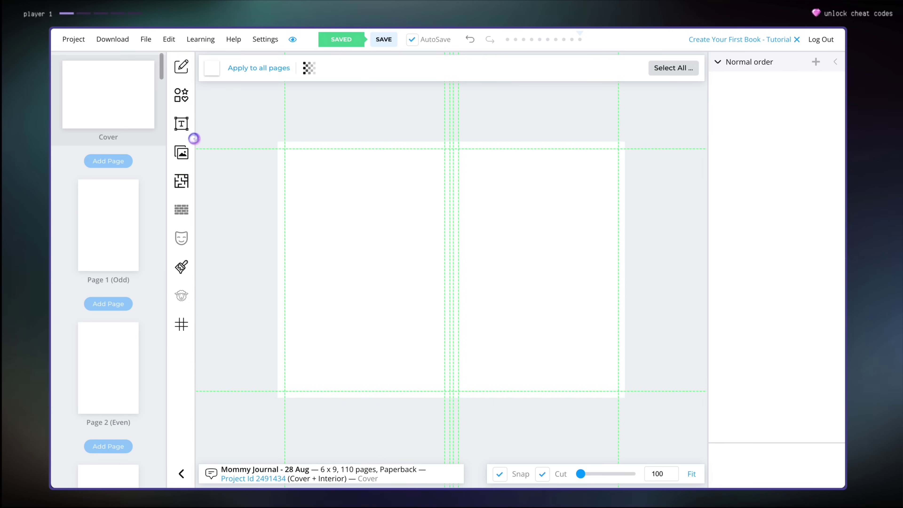
Add the bold title "Mom, I've always wanted to know" over four lines at 199 px, centred on the front cover.
left_click(174, 130)
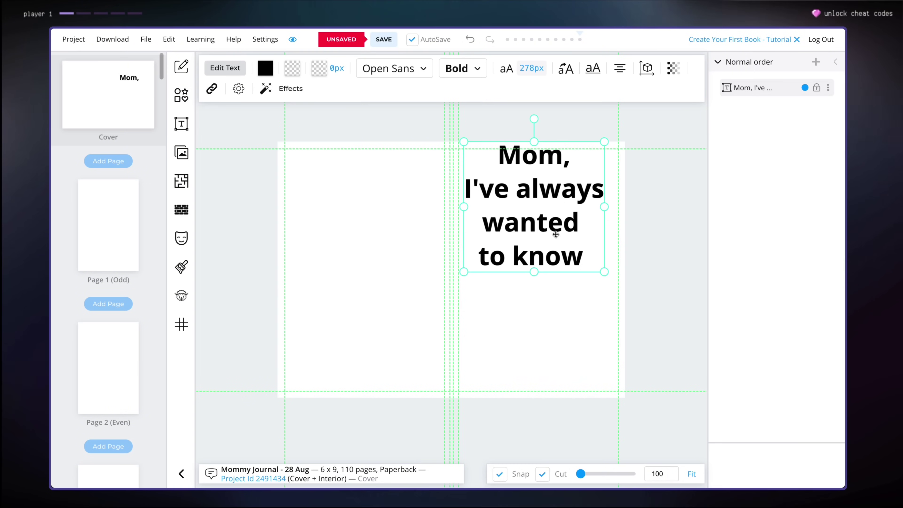
left_click_drag(592, 145, 566, 180)
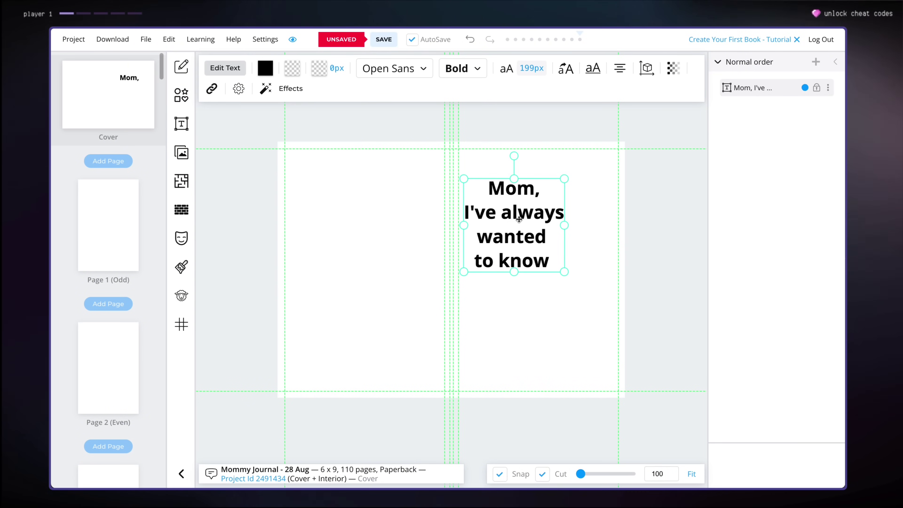
left_click_drag(519, 218, 540, 264)
mouse_move(555, 295)
left_mouse_down()
mouse_move(558, 237)
mouse_move(564, 295)
mouse_move(561, 247)
mouse_move(559, 300)
mouse_move(563, 291)
mouse_move(551, 300)
mouse_move(563, 290)
left_mouse_up()
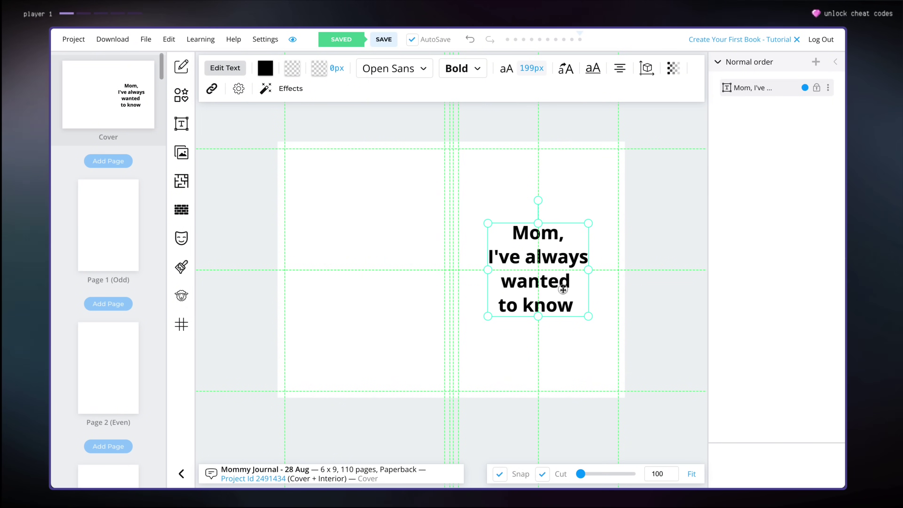
left_click_drag(563, 290, 563, 291)
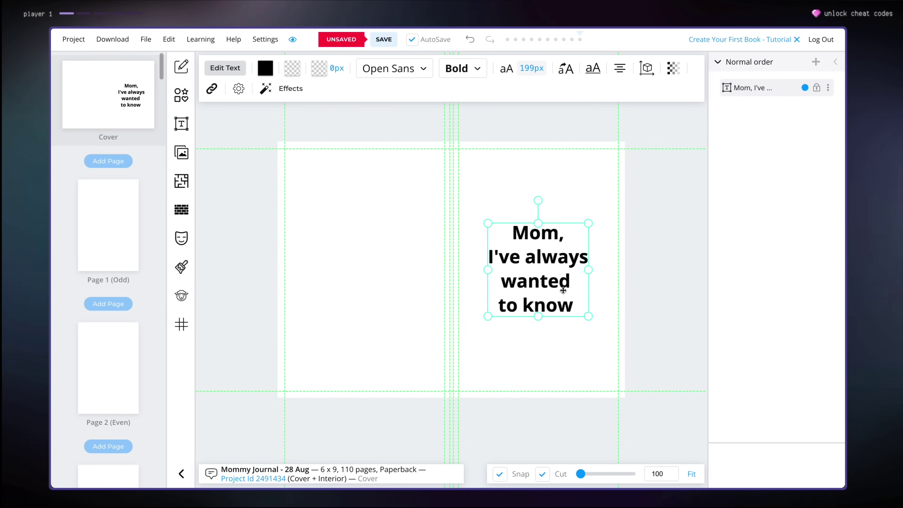
Restyle the whole cover title in Alex Brush at about 319 px and reposition it on the front cover.
double_click(562, 288)
key("Escape")
left_click(523, 231)
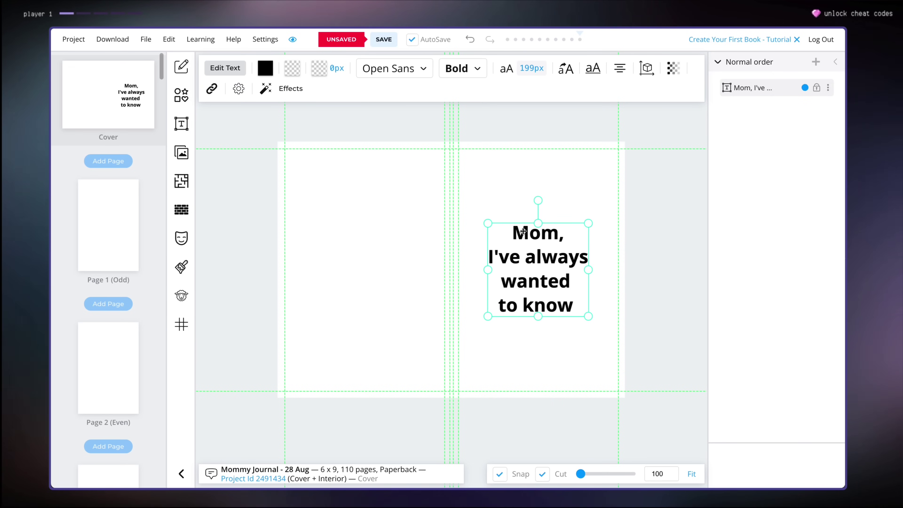
left_click_drag(515, 232, 573, 315)
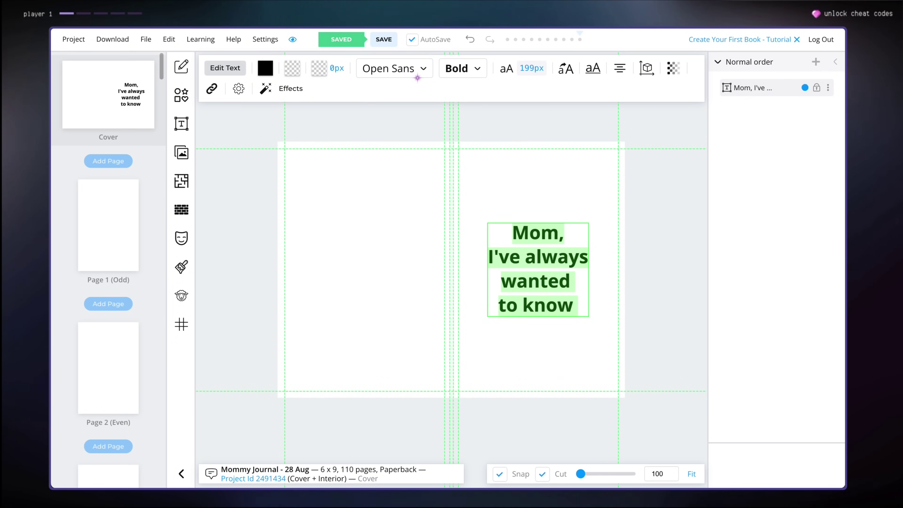
left_click(418, 76)
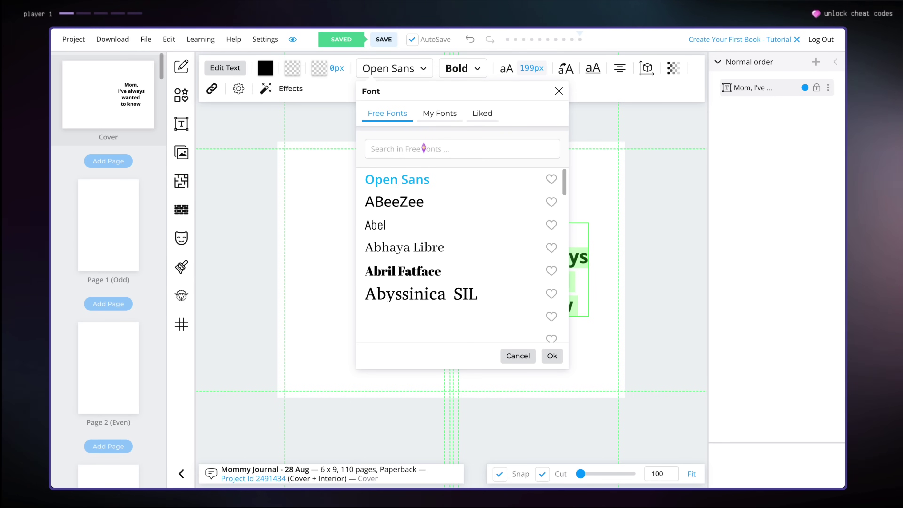
scroll(446, 272, "down", 6)
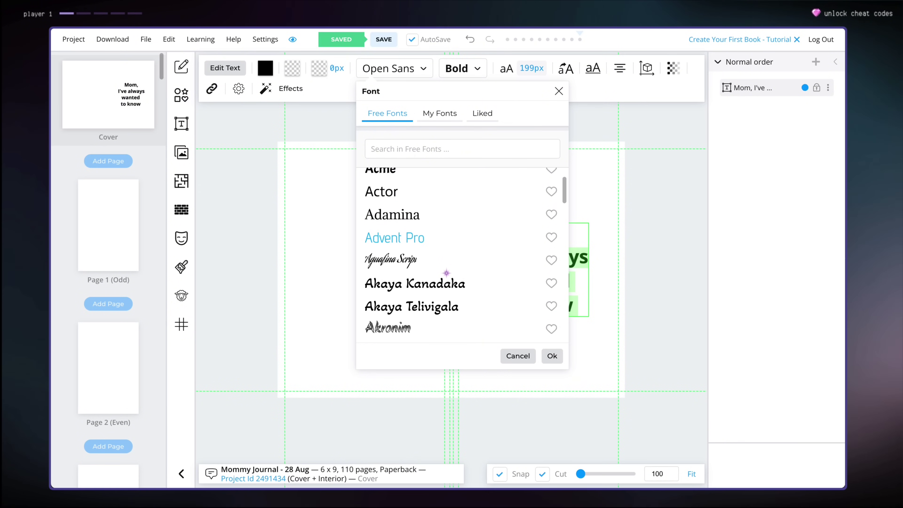
scroll(446, 272, "down", 7)
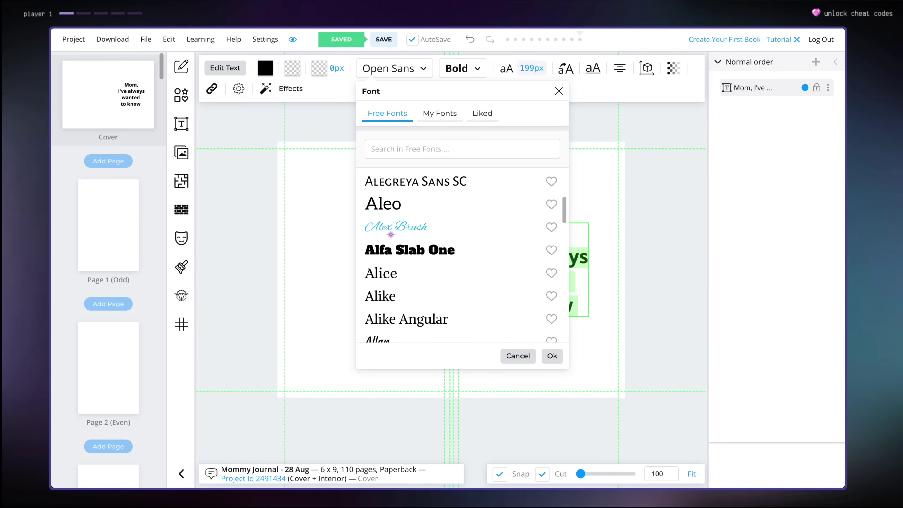
left_click(391, 234)
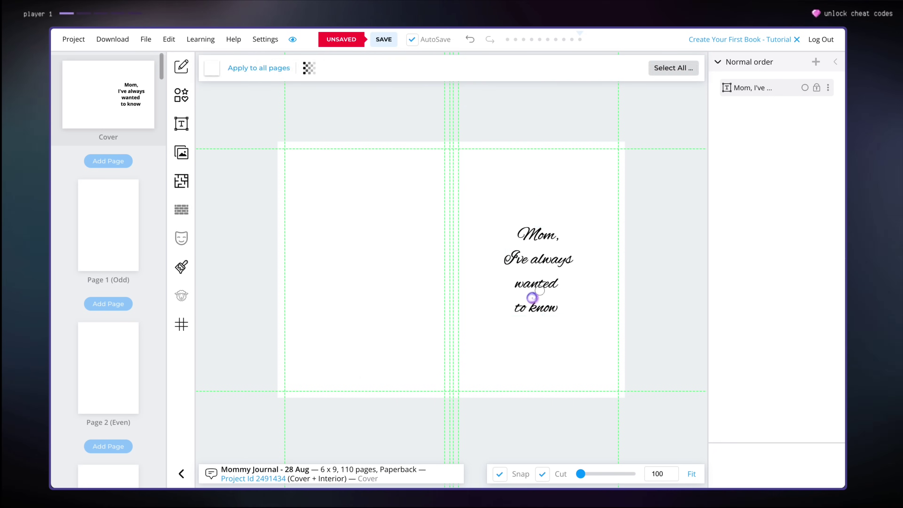
left_click_drag(498, 230, 452, 188)
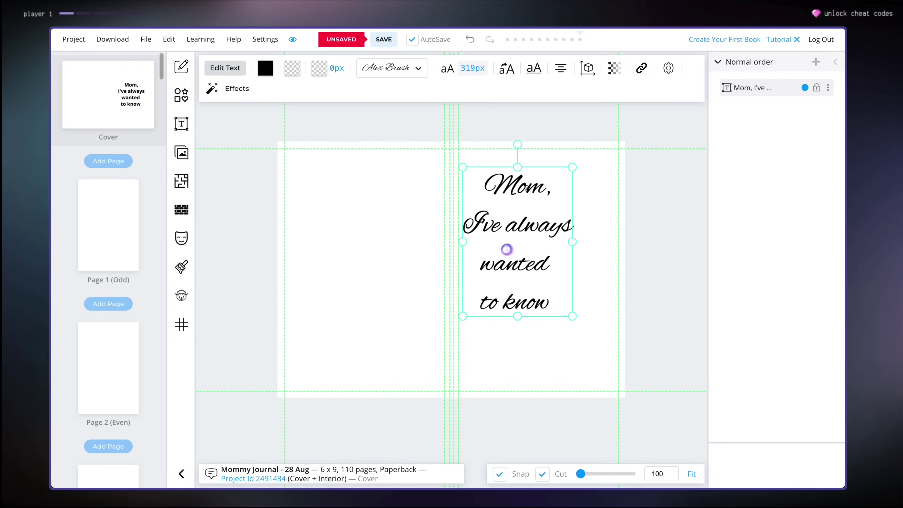
left_click_drag(507, 250, 535, 272)
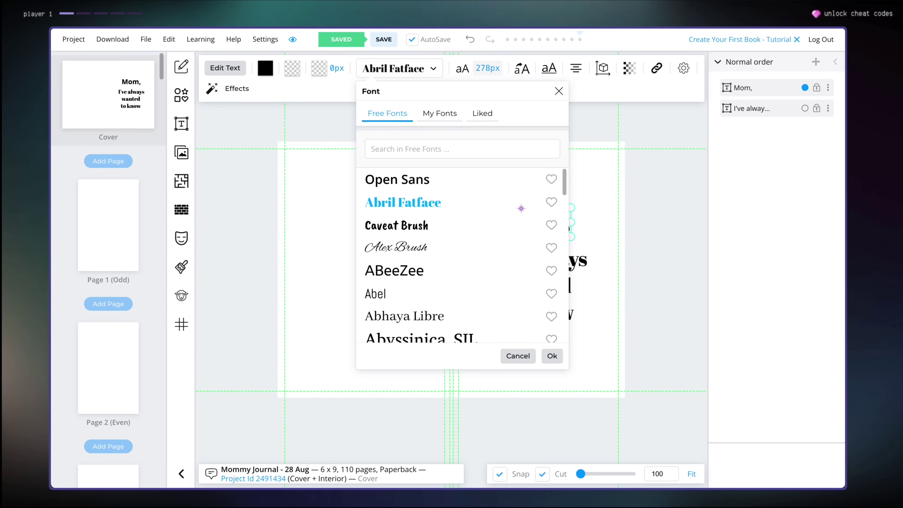
Mark Abril Fatface as a liked font, check the liked fonts list and close the font picker.
left_click(551, 202)
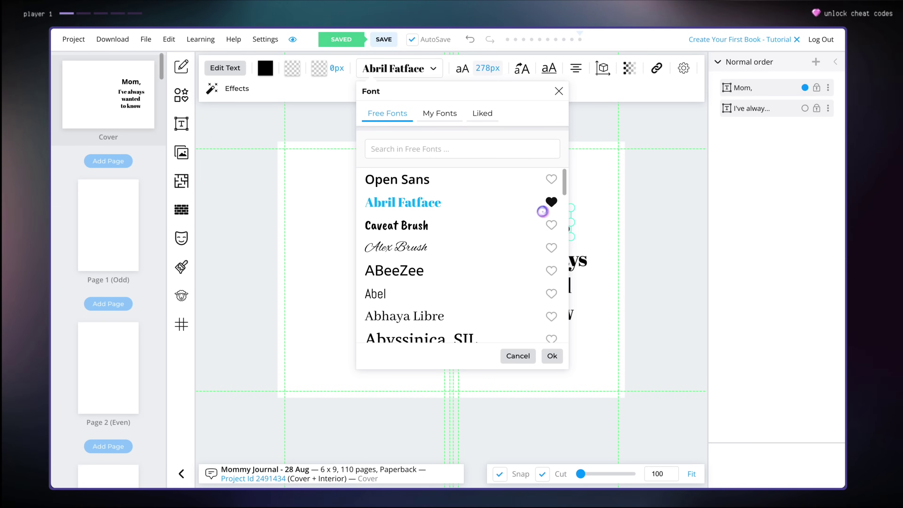
left_click(477, 124)
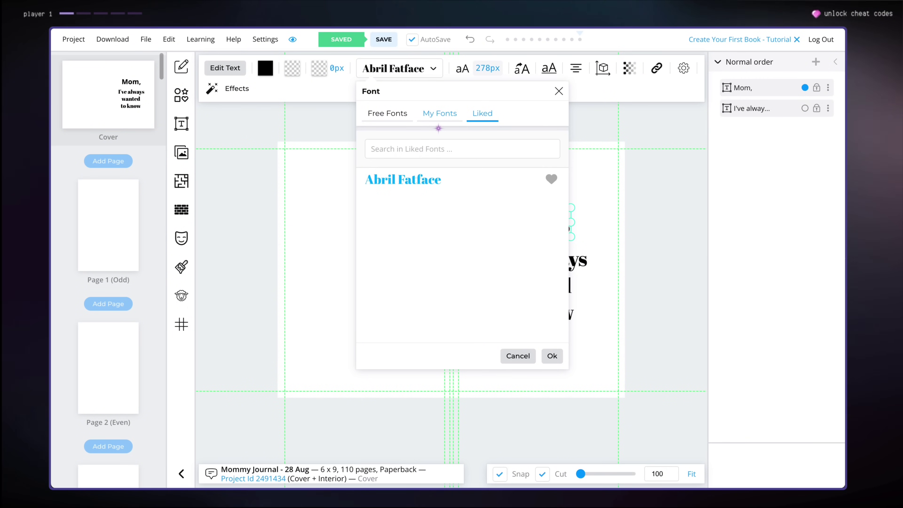
left_click(437, 119)
left_click(394, 119)
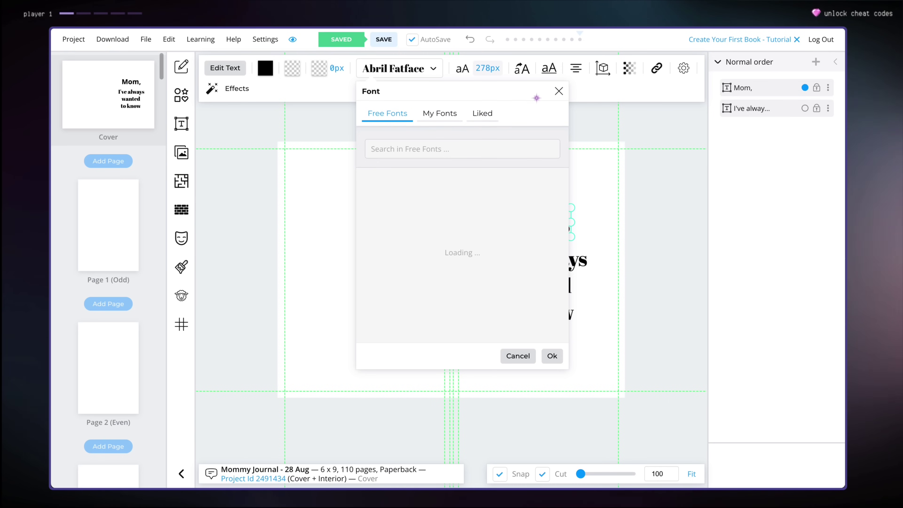
left_click(558, 91)
Enlarge the "Mom," line on the front cover and centre it above the rest of the title.
left_click_drag(498, 202, 458, 186)
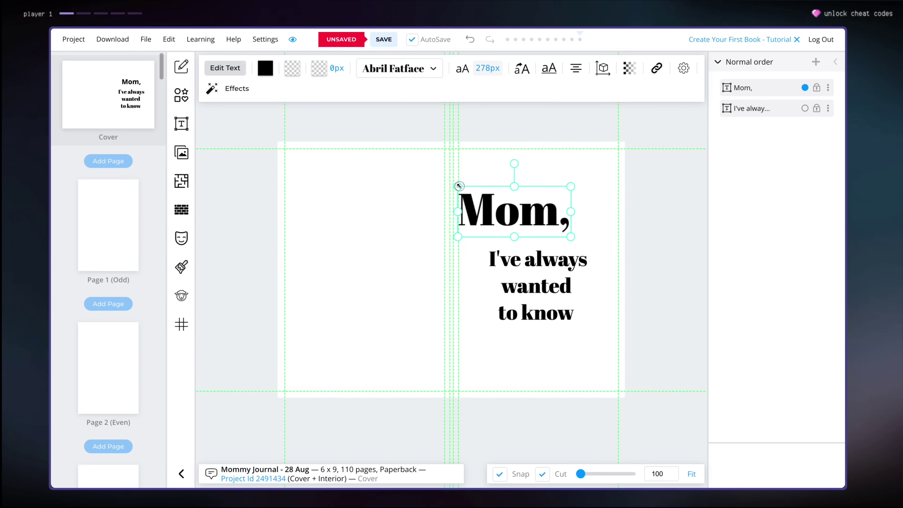
left_click_drag(503, 209, 528, 211)
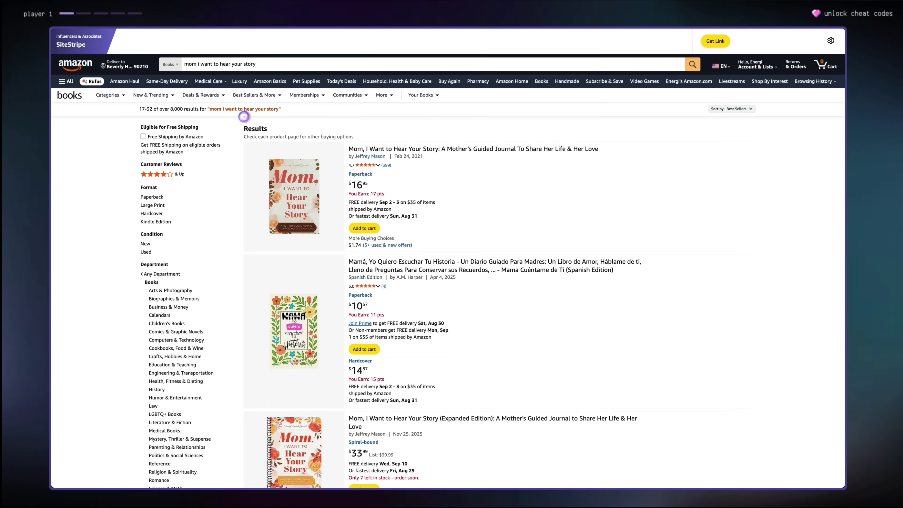
Sample the red of the "Mom" lettering from the first competing journal cover in the Amazon results.
scroll(313, 208, "up", 5)
scroll(313, 209, "left", 2)
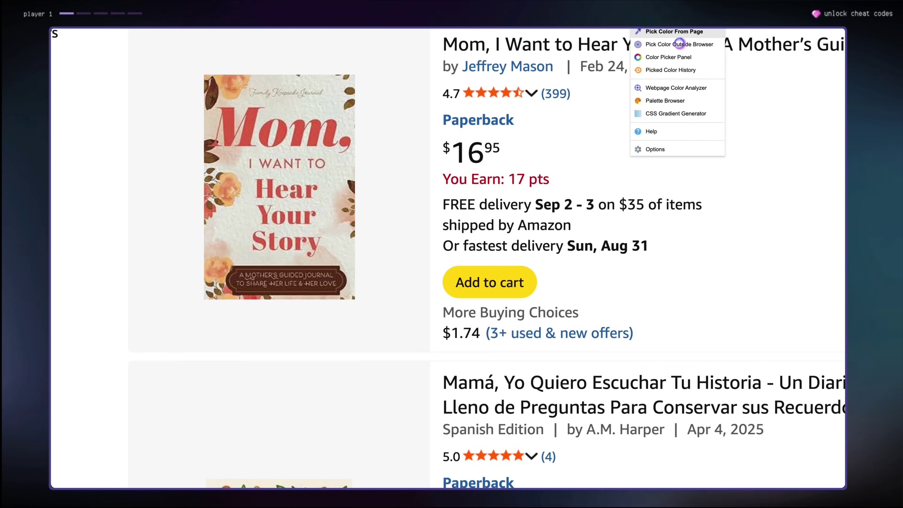
left_click(687, 32)
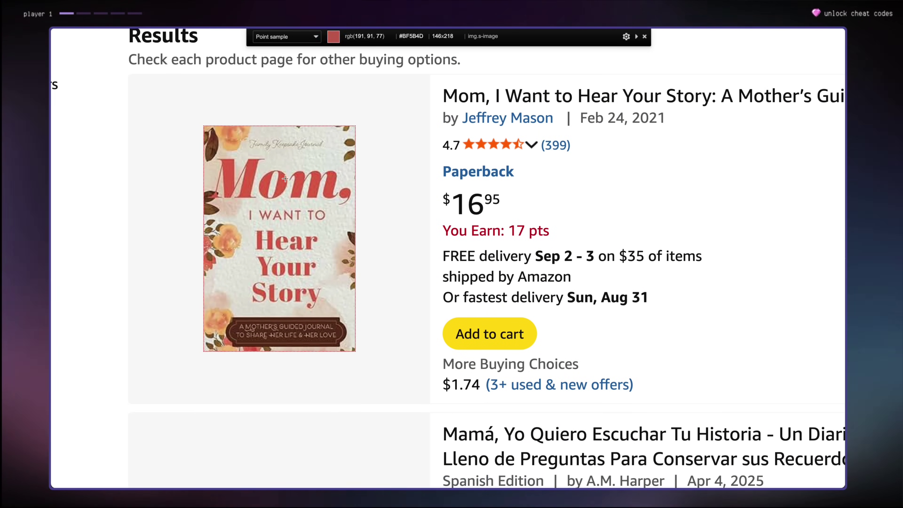
left_click(251, 170)
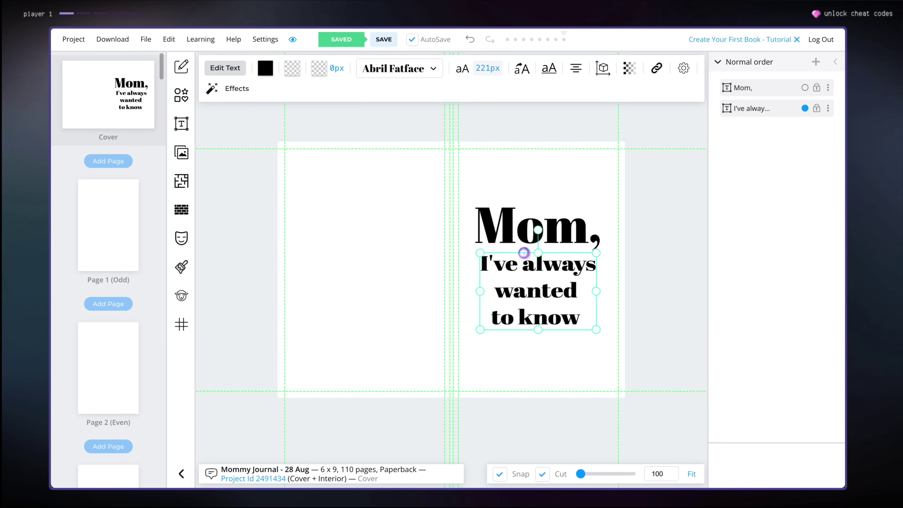
Back in the Book Bolt cover design, recolour "Mom," and the title lines below it in the sampled red #D35F49.
left_click(490, 215)
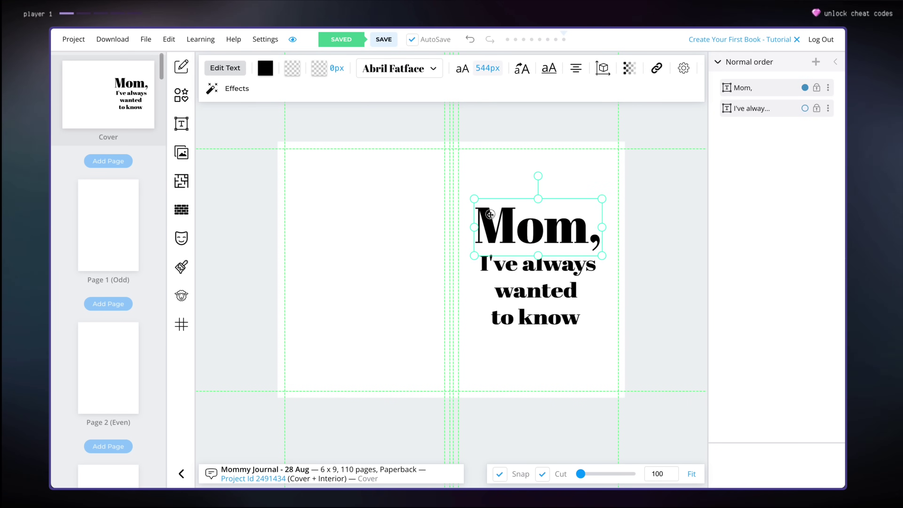
double_click(490, 214)
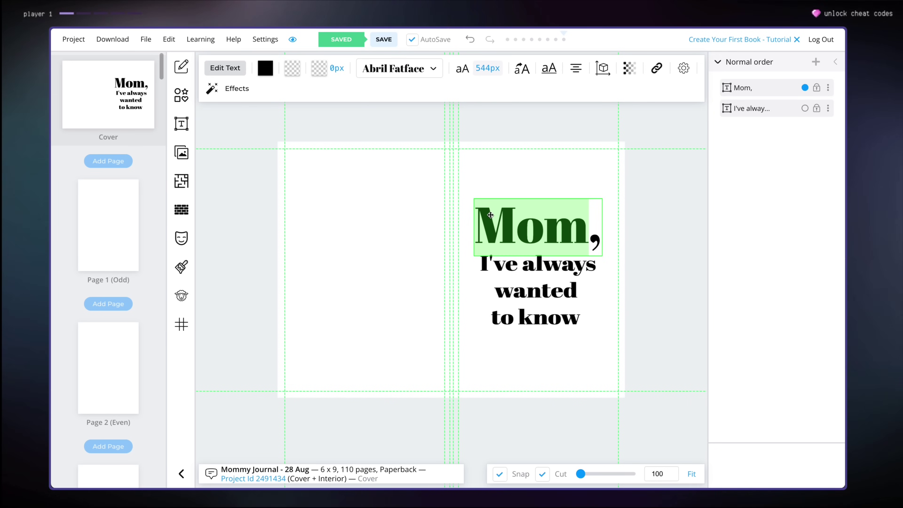
left_click(256, 74)
left_click(434, 122)
key("ctrl+a")
key("ctrl+v")
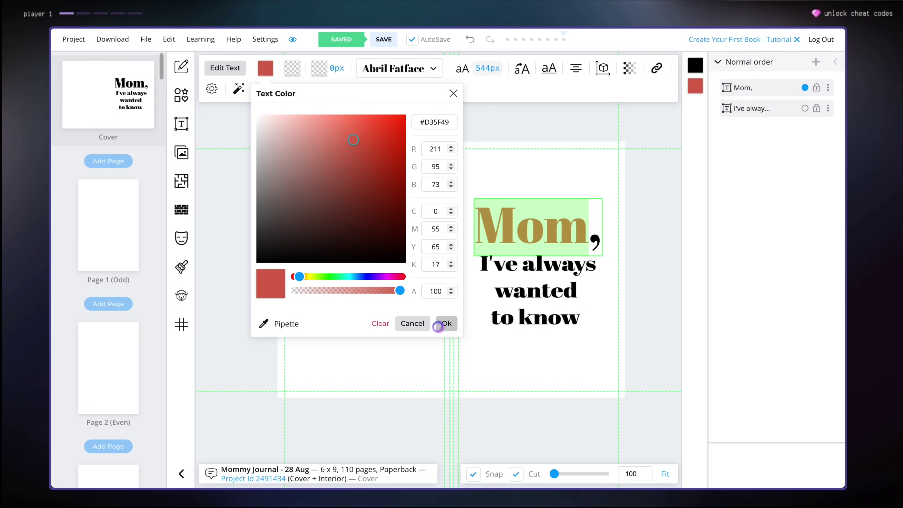
left_click(438, 325)
left_click(586, 309)
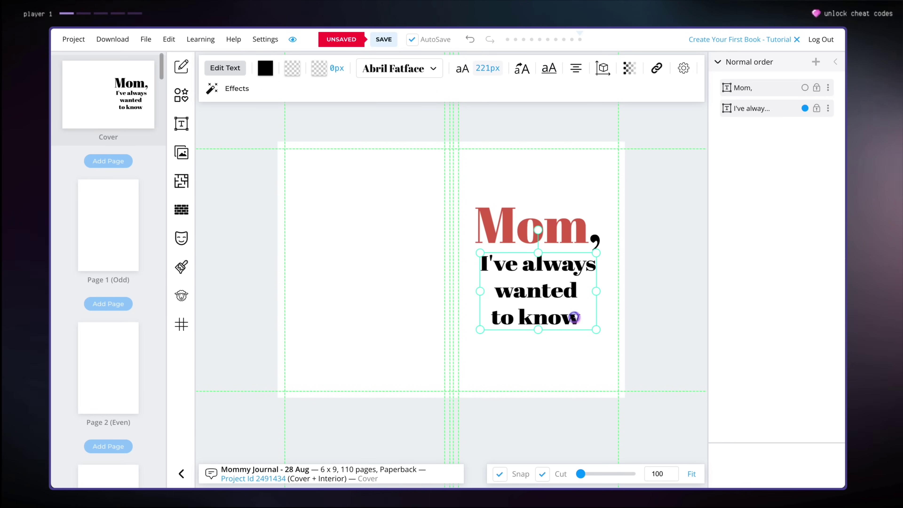
triple_click(575, 264)
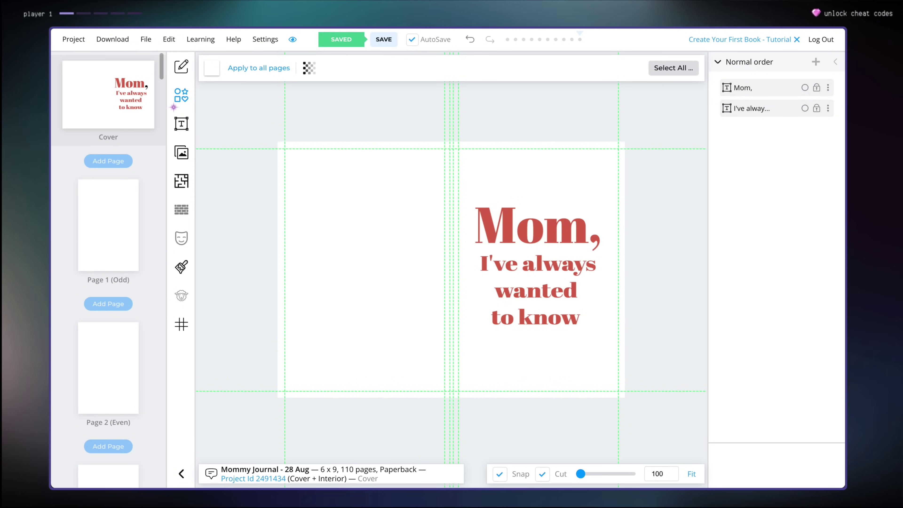
Add the black Shape 9 to the front cover and stretch it into a wide, flat plaque centred below the title.
left_click(180, 96)
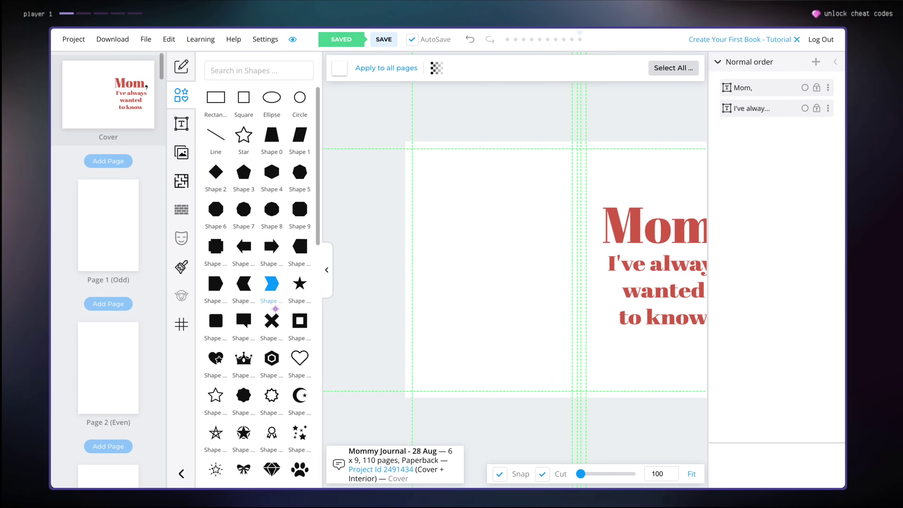
scroll(274, 306, "down", 5)
scroll(275, 308, "down", 5)
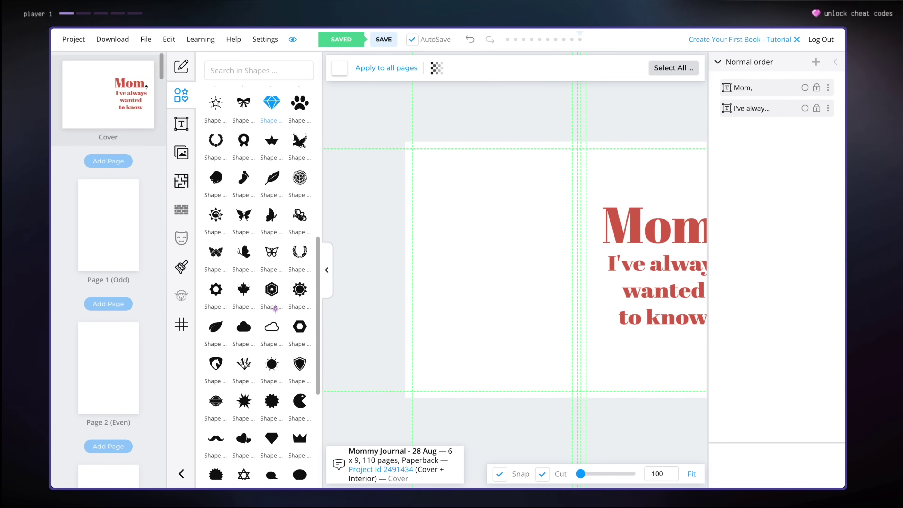
left_click(272, 228)
left_click_drag(408, 279, 475, 330)
left_click_drag(509, 268, 513, 329)
mouse_move(568, 350)
left_mouse_down()
mouse_move(617, 351)
mouse_move(564, 360)
left_mouse_up()
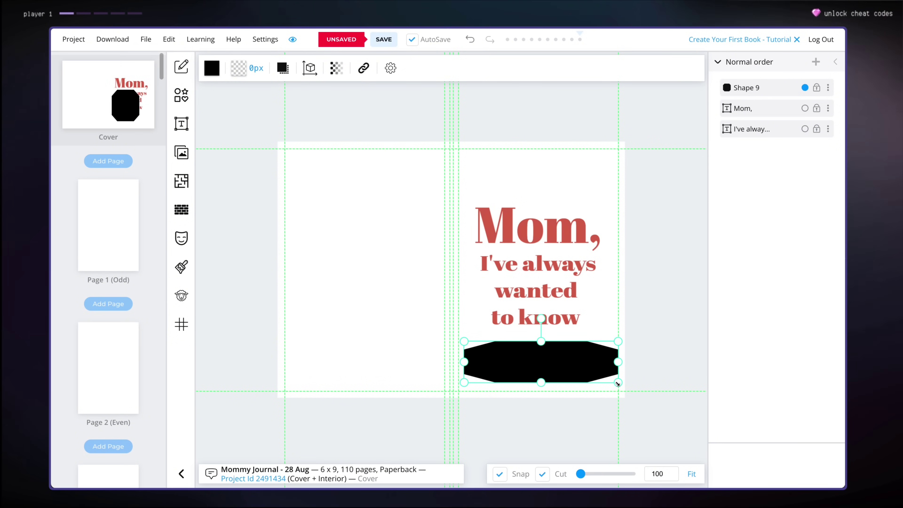
left_click_drag(617, 383, 579, 367)
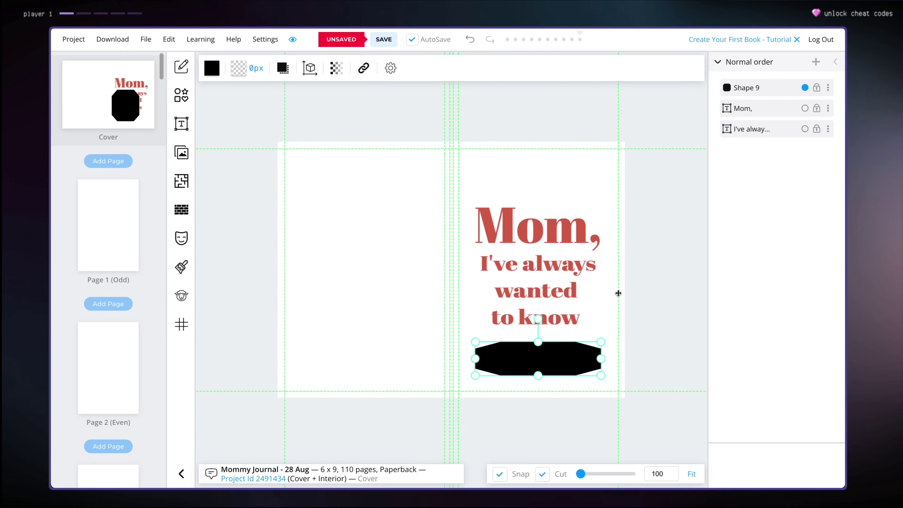
left_click(640, 287)
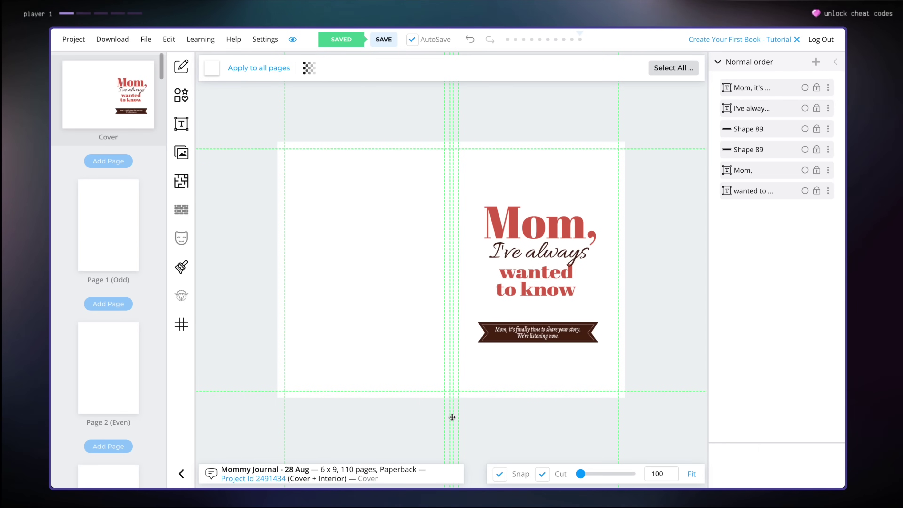
Compare the front cover with the competing Amazon journal cover and search Pixabay for "paper texture" images.
scroll(572, 360, "up", 5)
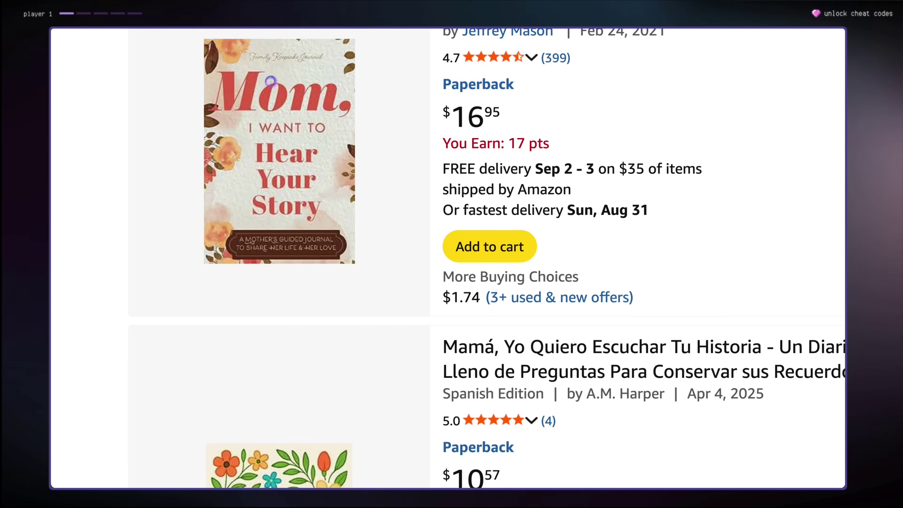
scroll(205, 146, "up", 1)
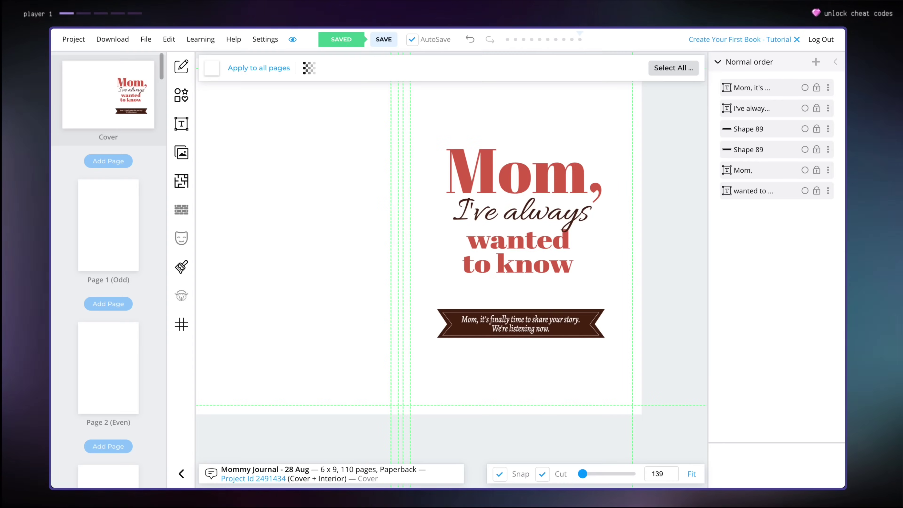
scroll(437, 309, "down", 4)
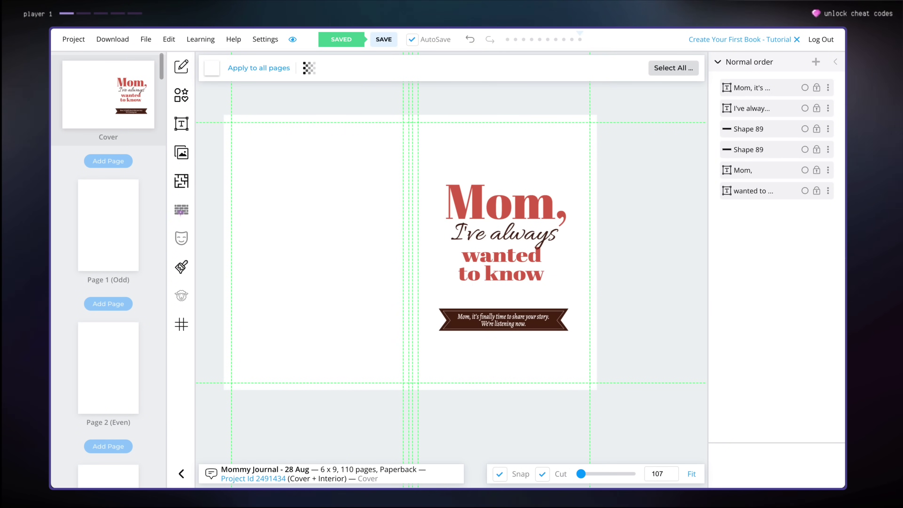
left_click(173, 161)
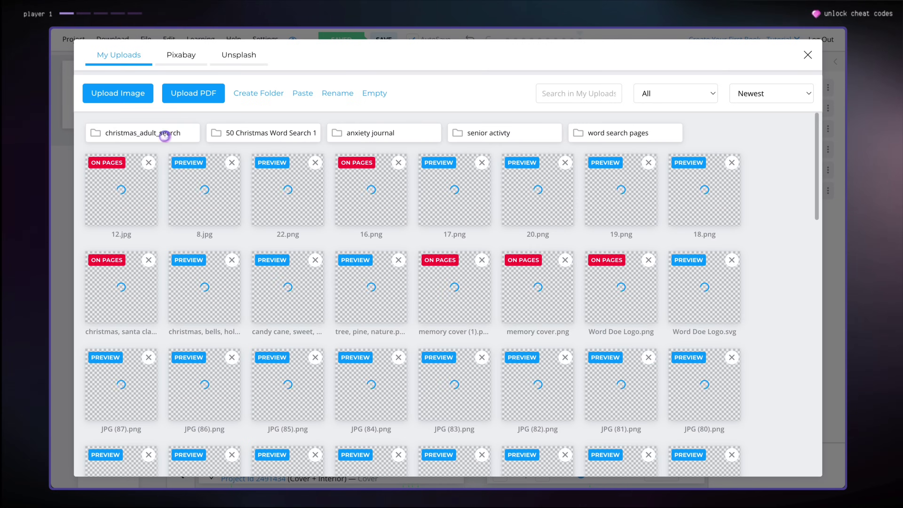
left_click(163, 63)
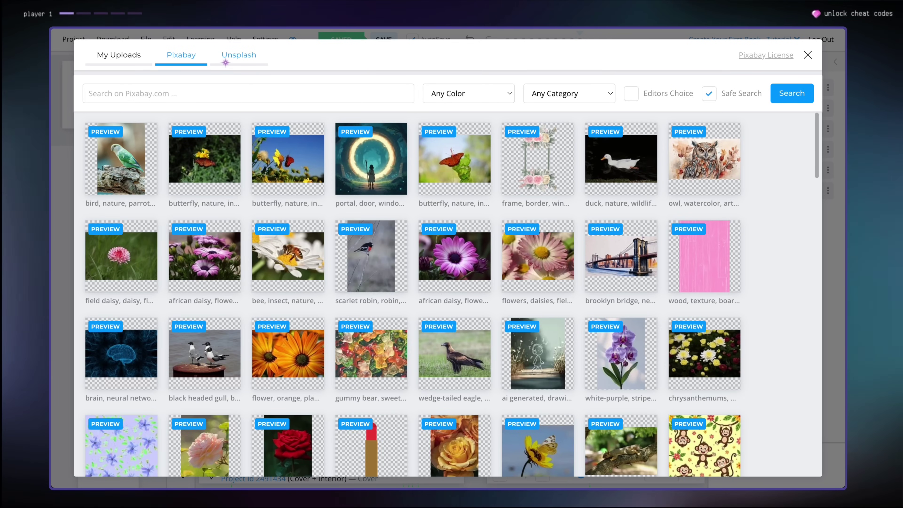
left_click(255, 97)
type("p")
key("BackSpace")
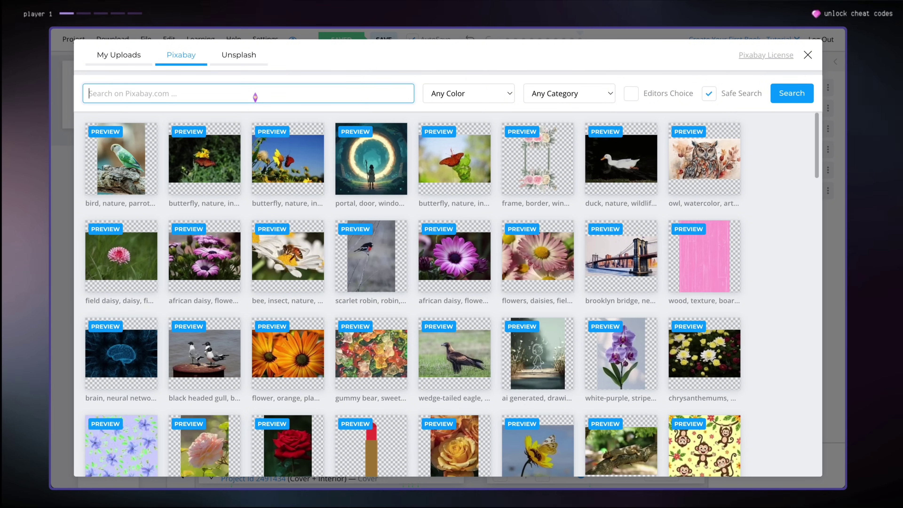
type("paper texture")
key("Return")
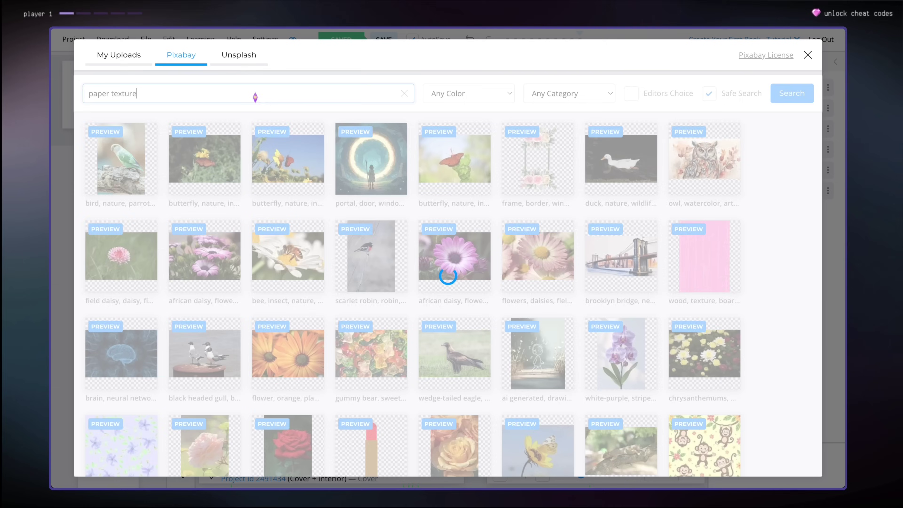
Browse the texture images, place the beige paper texture on the front cover and enlarge it to cover that side completely.
scroll(502, 287, "down", 4)
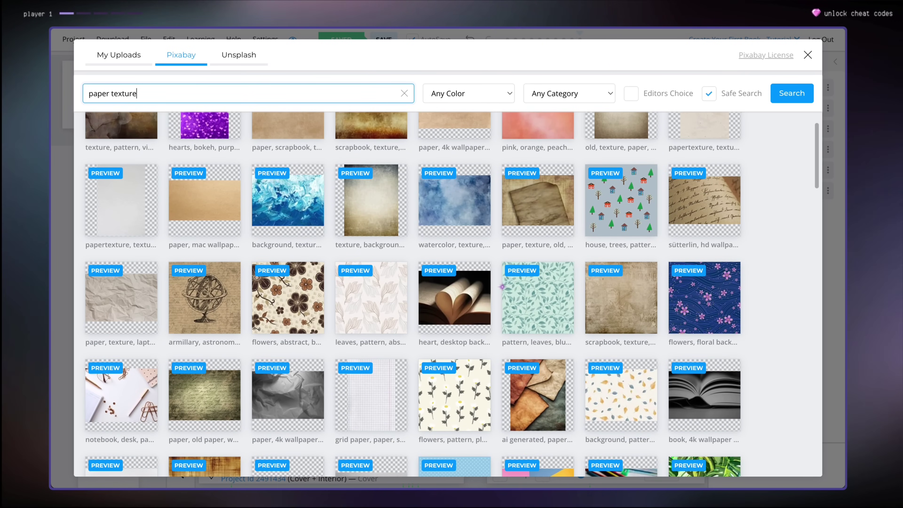
scroll(502, 287, "down", 2)
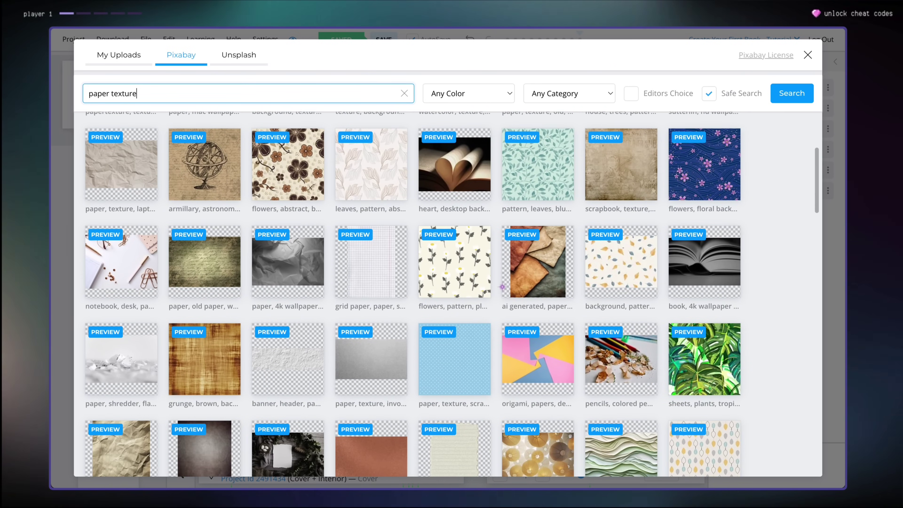
left_click(236, 55)
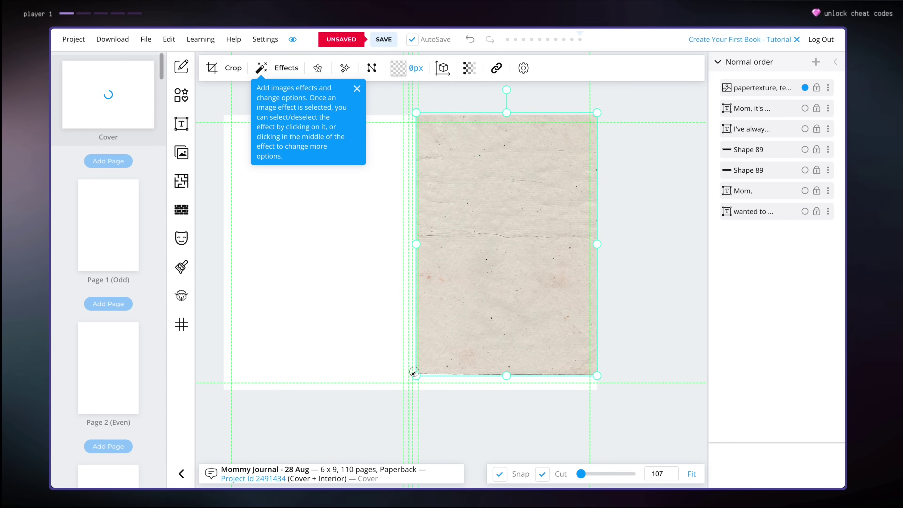
left_click_drag(414, 372, 390, 396)
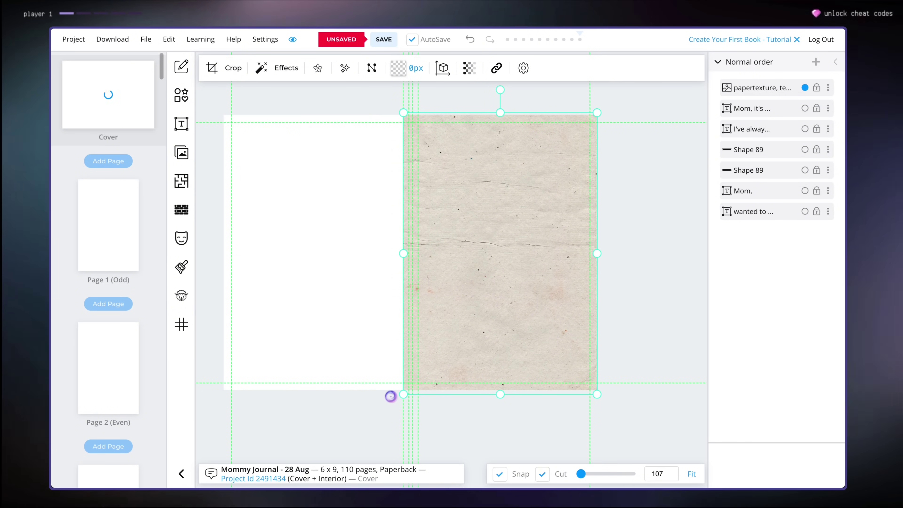
Send the paper texture image to the back, behind the title and the banner.
right_click(510, 215)
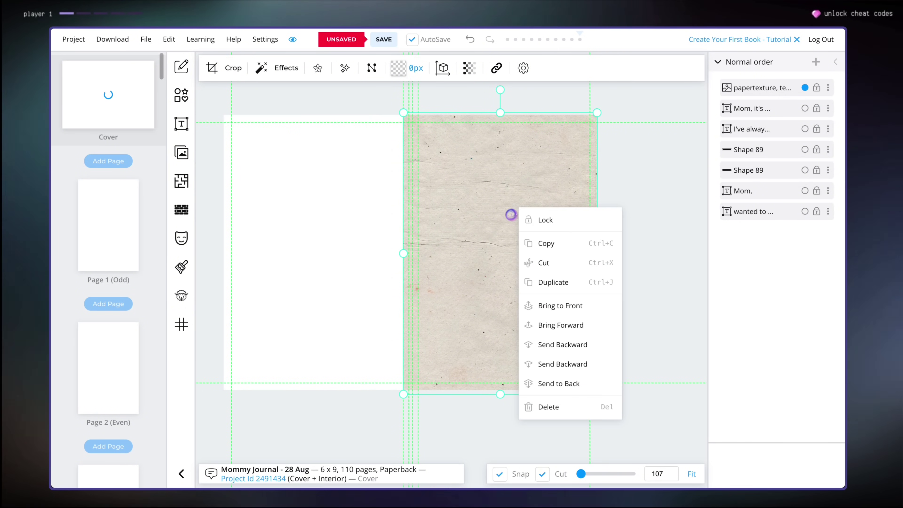
left_click(495, 205)
right_click(491, 207)
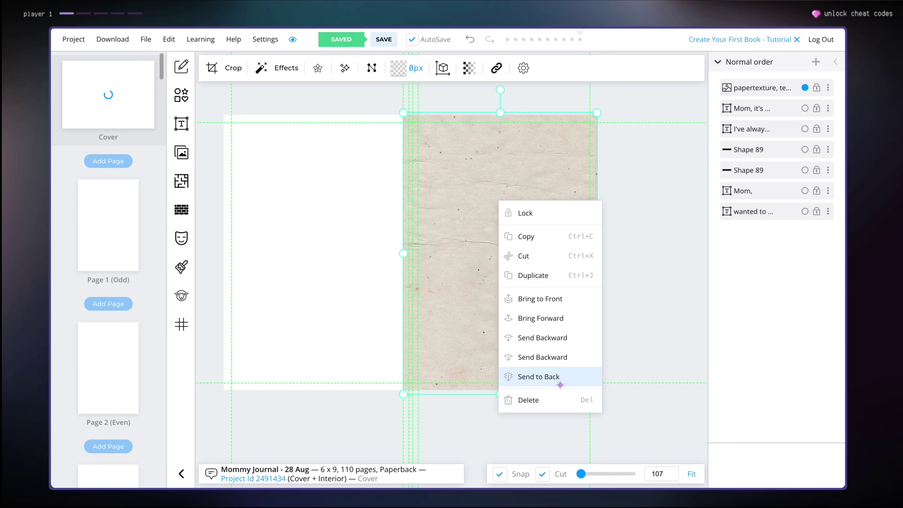
left_click(567, 378)
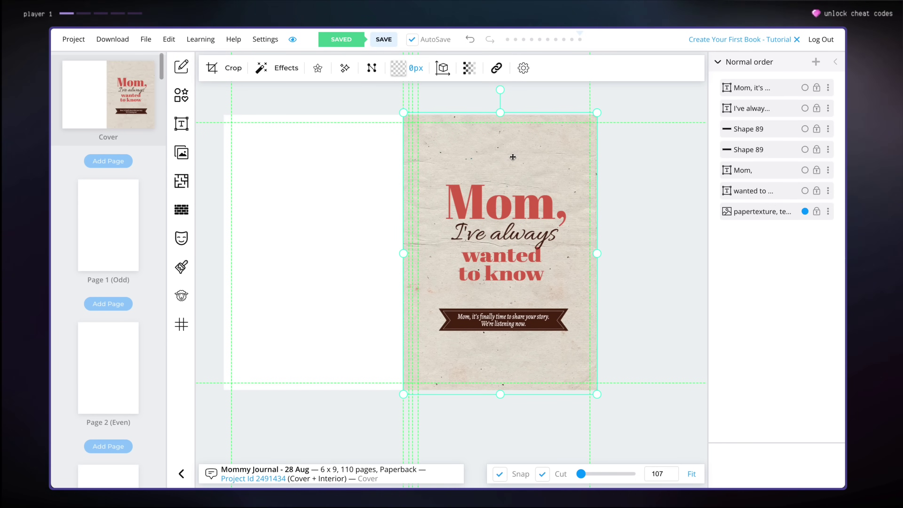
Look through the image effects for the paper texture and lighten the image with the Adjust effect.
left_click(279, 75)
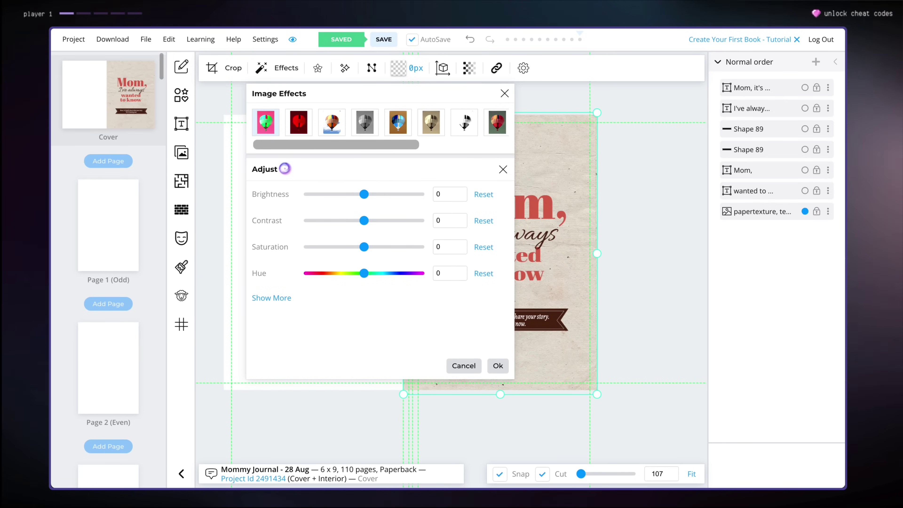
left_click(294, 135)
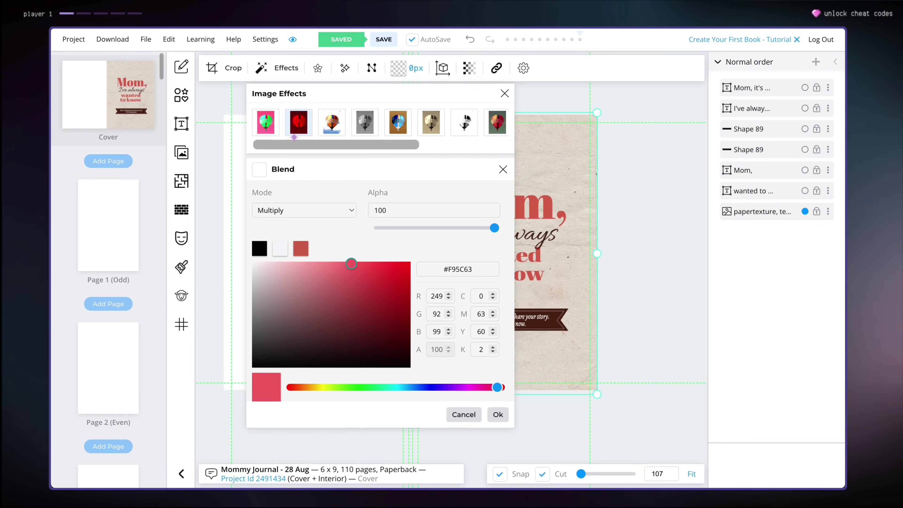
left_click(327, 135)
left_click(357, 134)
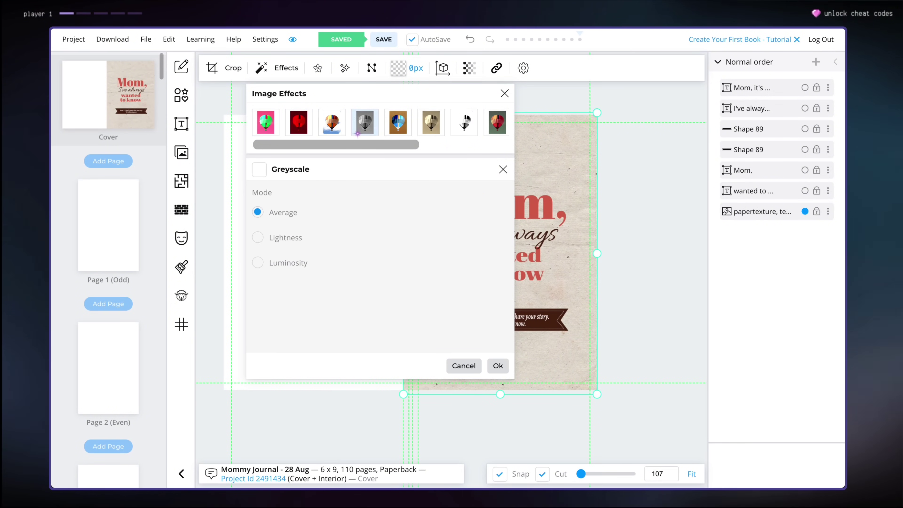
left_click(387, 133)
left_click(420, 131)
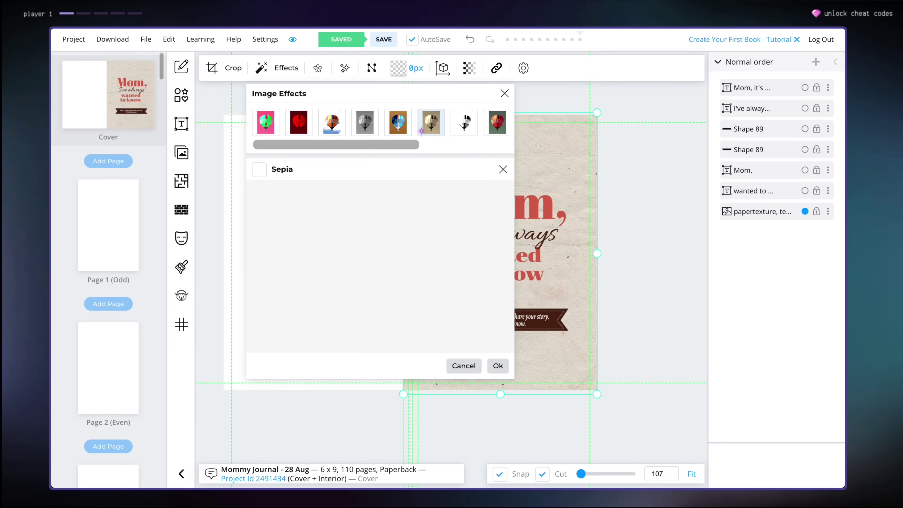
left_click(464, 122)
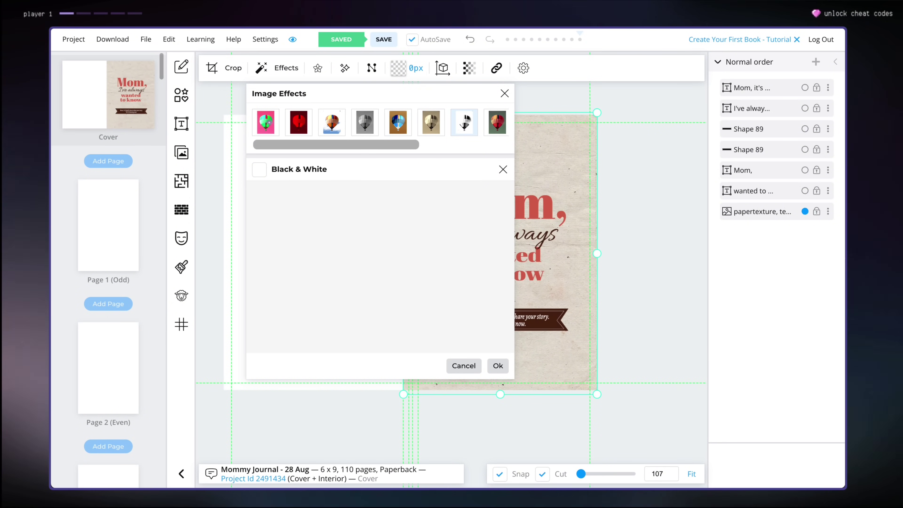
left_click(266, 123)
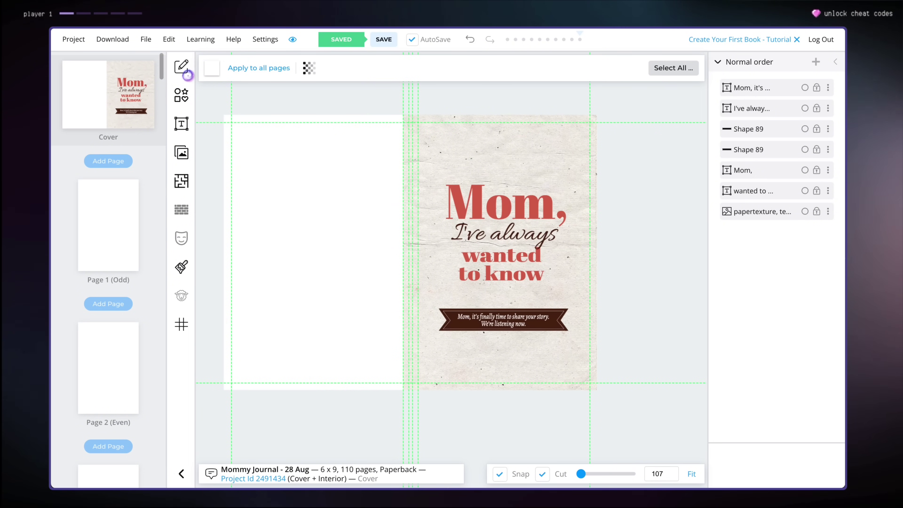
Set the cover's paper color to the beige sampled from the front cover's paper texture with the Pipette.
left_click(204, 73)
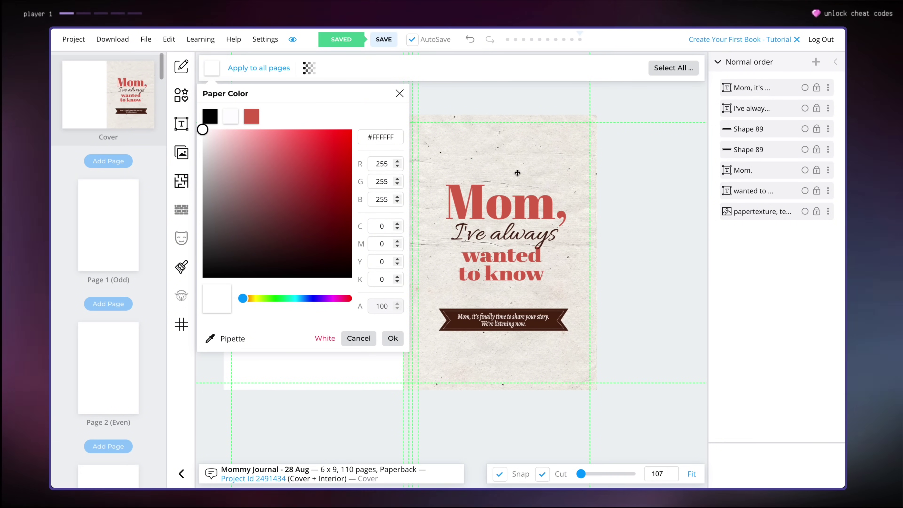
left_click(245, 340)
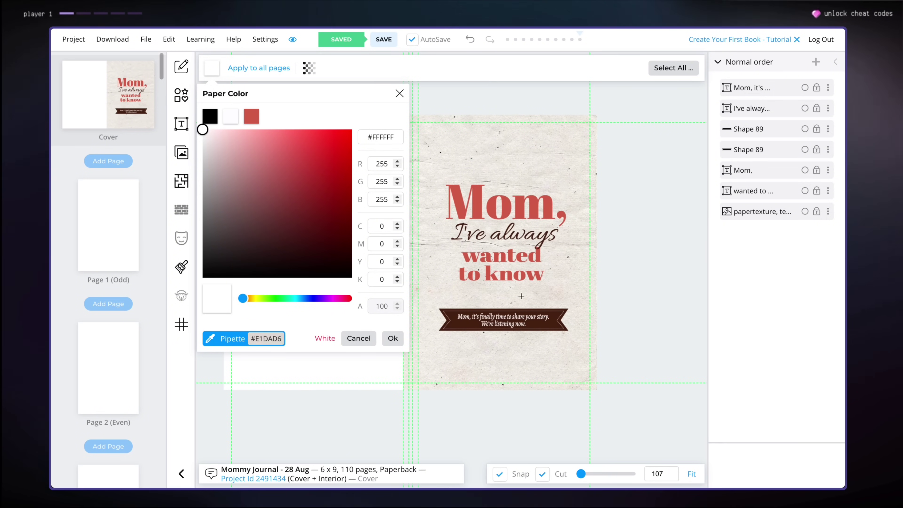
left_click(560, 142)
left_click(392, 338)
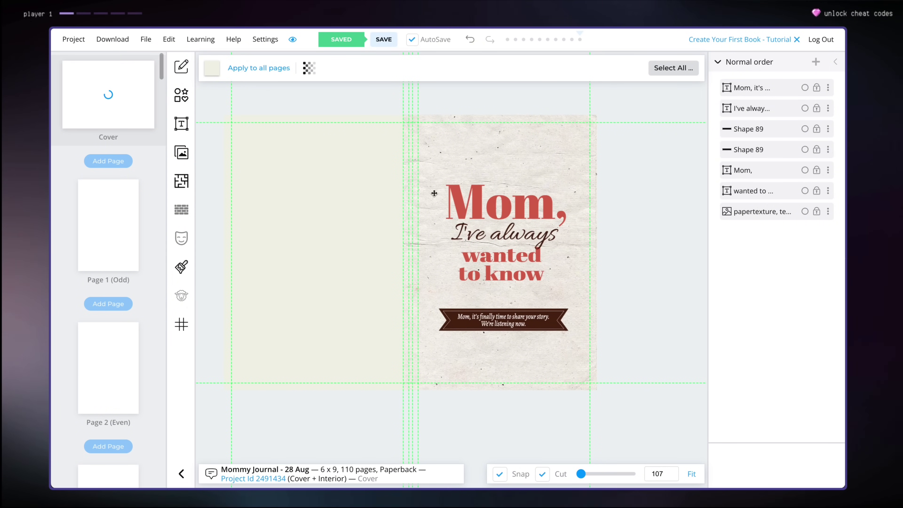
Search Pixabay for "flowers" images and restrict the search to the Transparent color option.
left_click(177, 157)
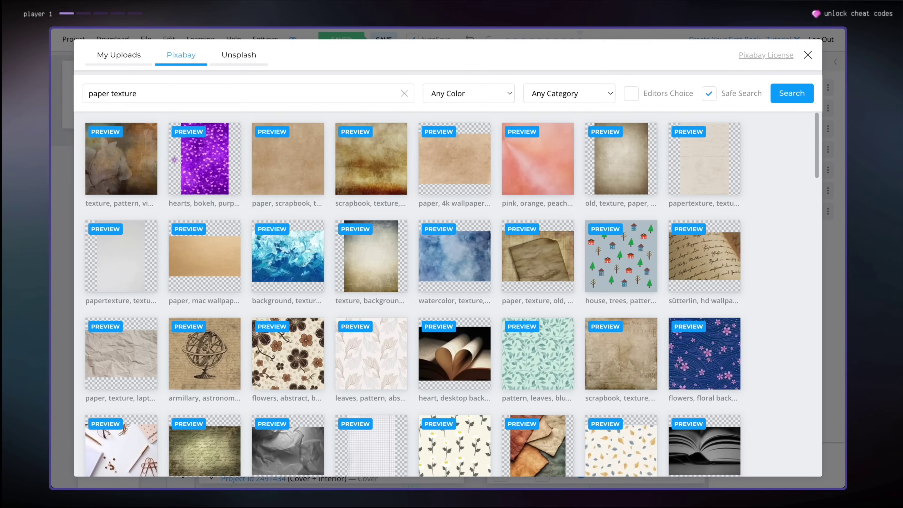
left_click(242, 93)
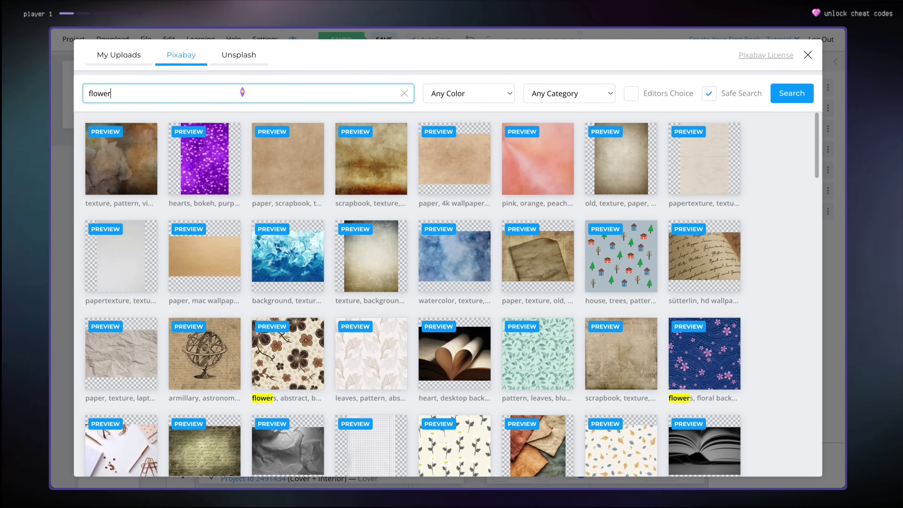
type("flowers")
key("Tab")
scroll(629, 363, "down", 5)
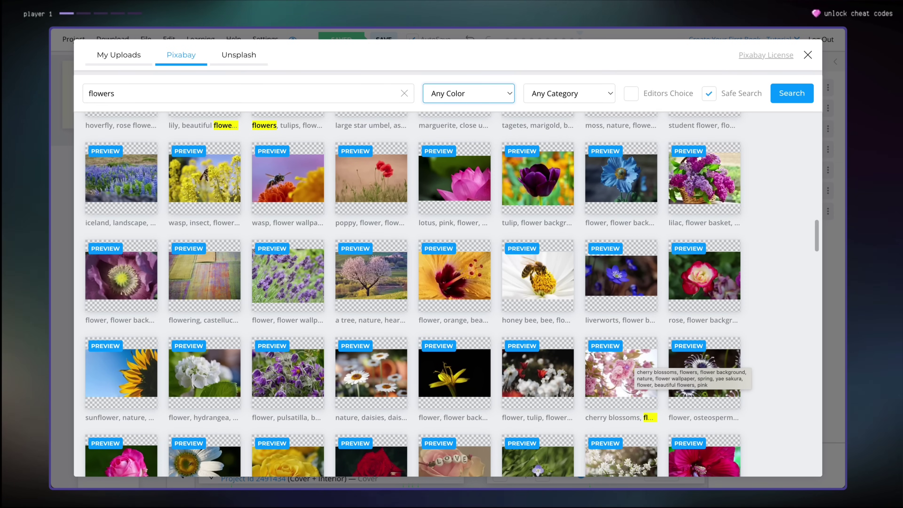
scroll(405, 375, "up", 5)
scroll(407, 377, "up", 7)
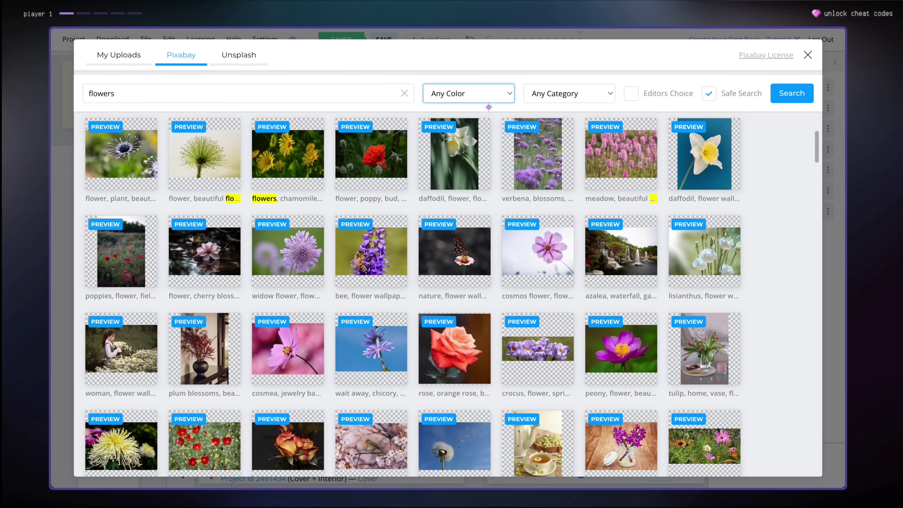
left_click(486, 97)
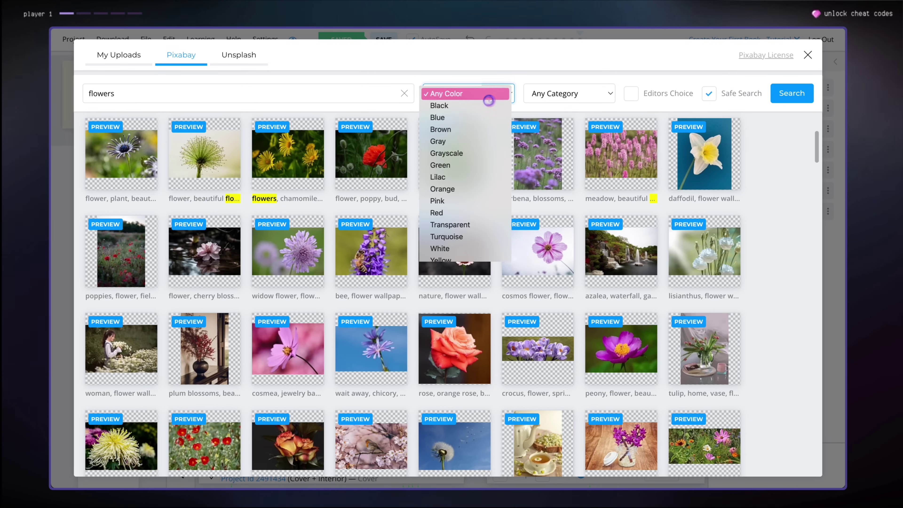
left_click(480, 228)
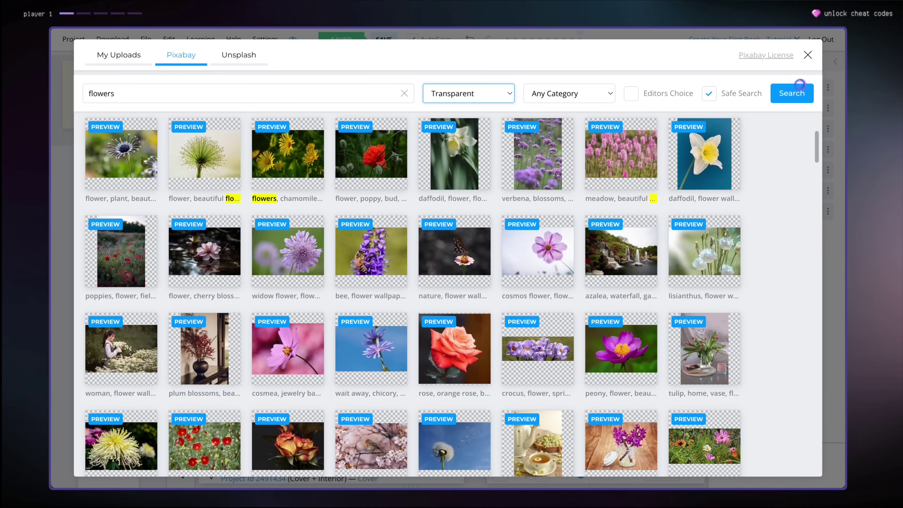
left_click(792, 94)
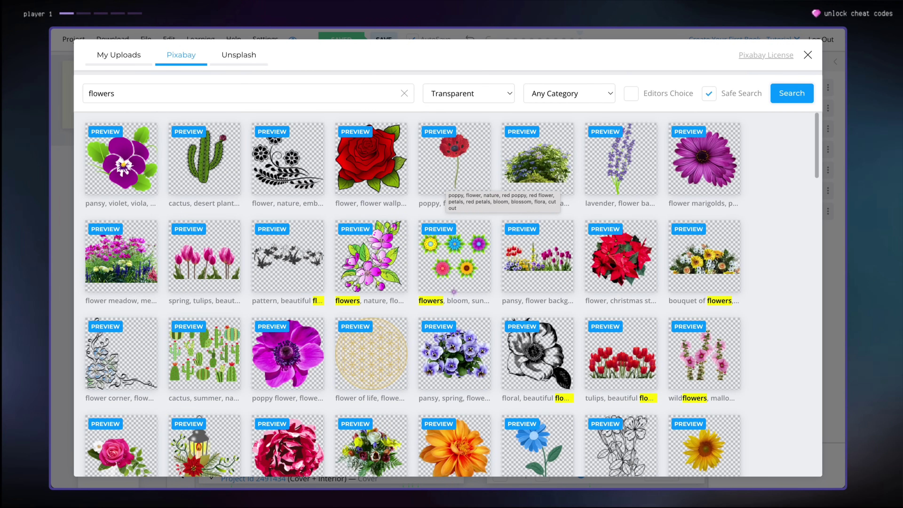
Place the purple tulips and spring flowers image on the cover and move it to the front's lower-left corner.
scroll(454, 292, "down", 7)
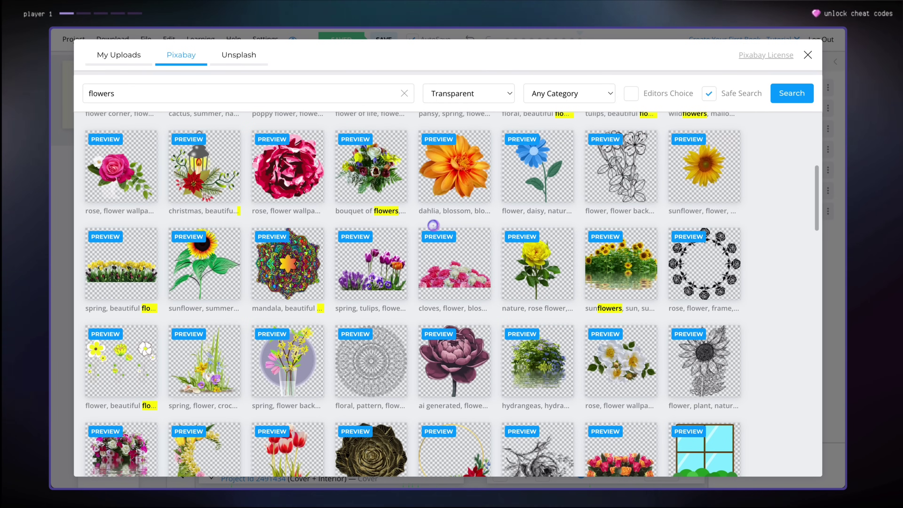
left_click(356, 242)
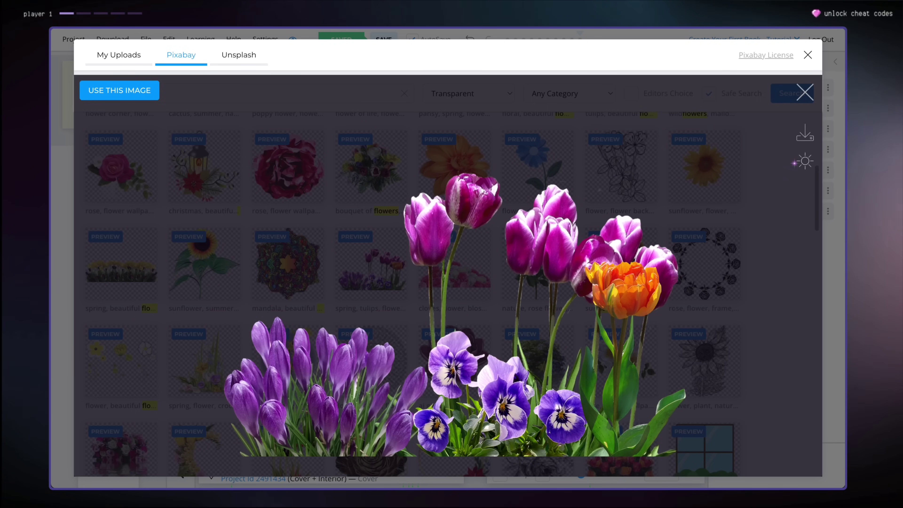
key("Escape")
left_click(447, 276)
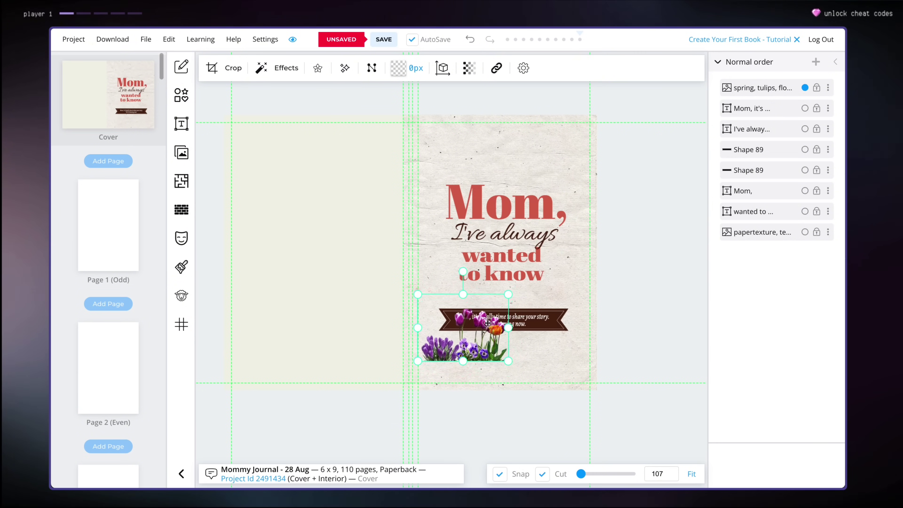
left_click_drag(487, 322, 480, 340)
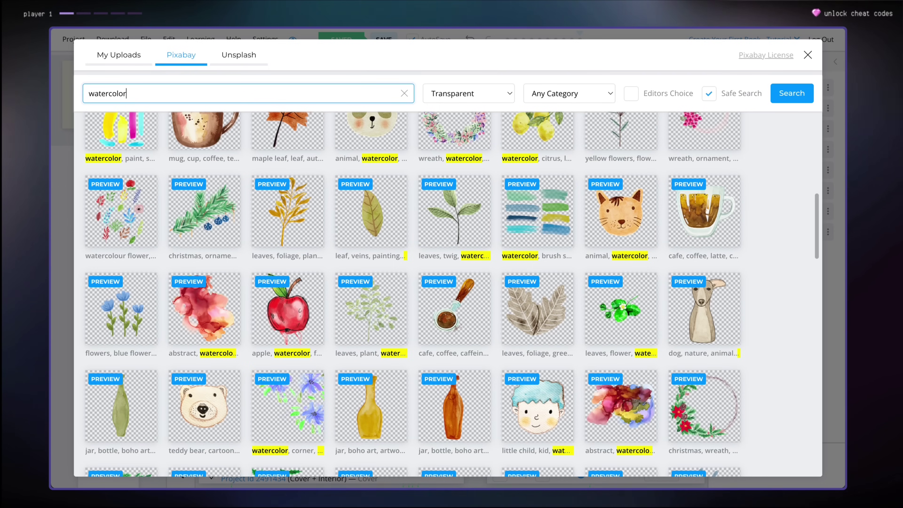
Add the red abstract watercolor image, shrink it, rotate it about 45 degrees clockwise and move it to the front cover's upper-left corner.
scroll(246, 316, "down", 3)
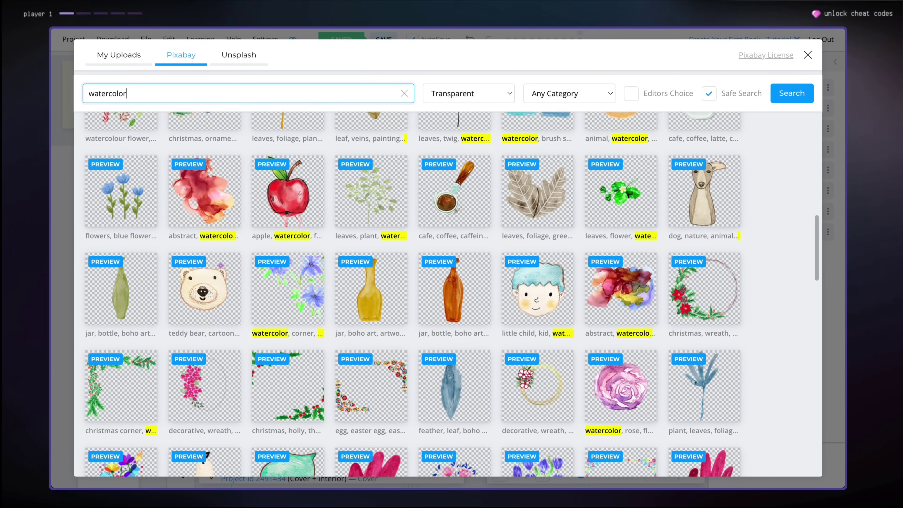
left_click(217, 202)
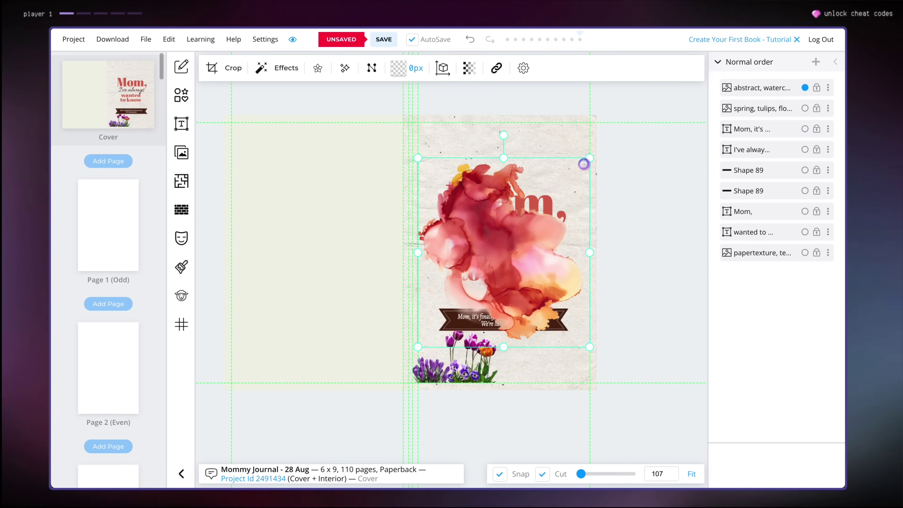
left_click_drag(588, 157, 500, 256)
left_click_drag(436, 318, 450, 191)
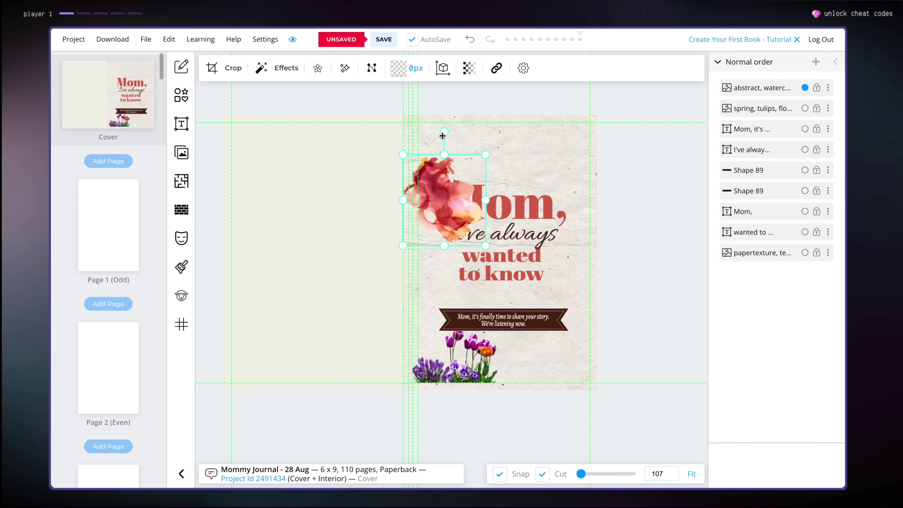
left_click_drag(442, 129, 490, 136)
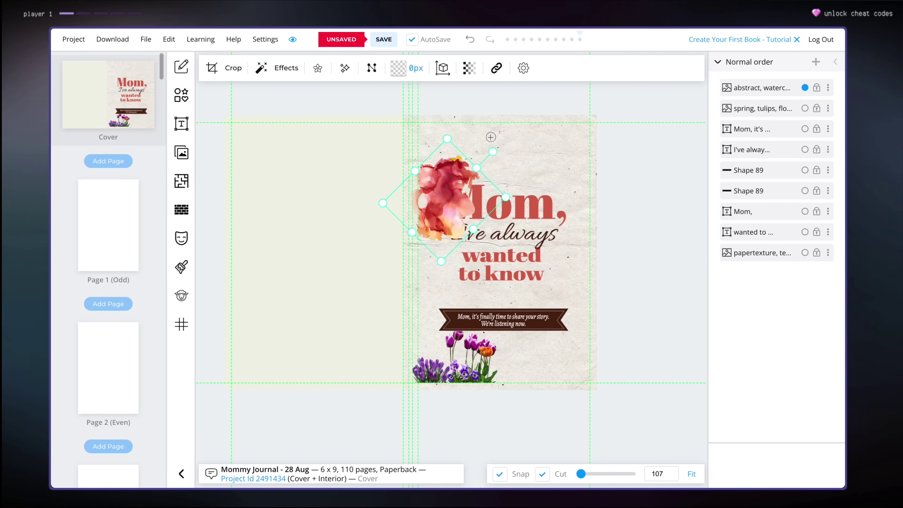
left_click_drag(444, 195, 422, 174)
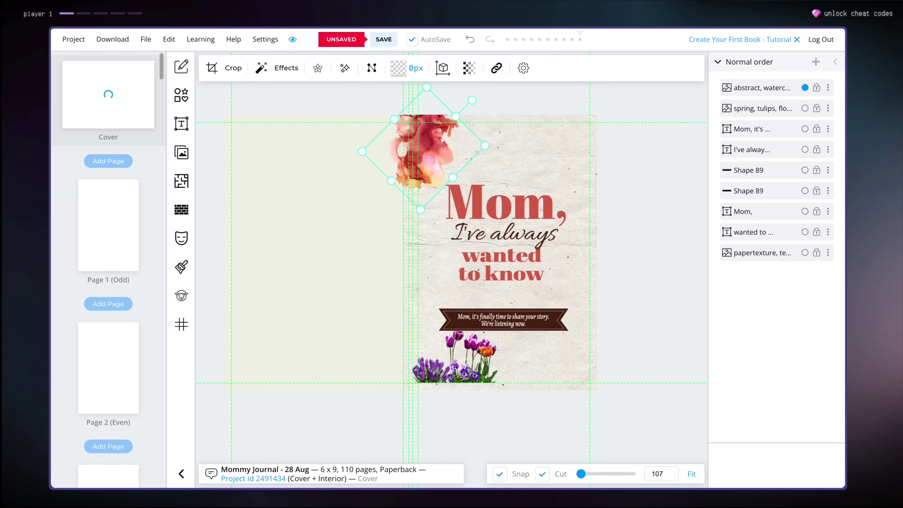
Set the opacity of the watercolor image in the front cover's corner to 54.
left_click(466, 71)
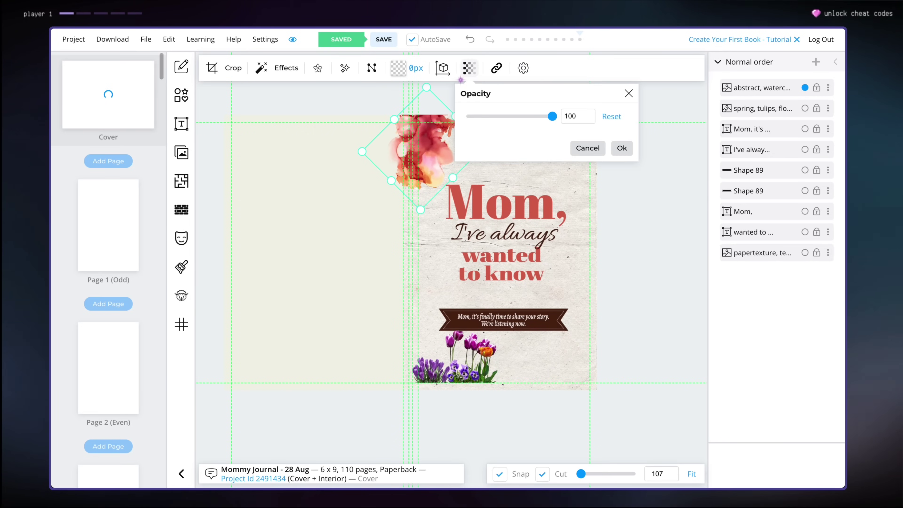
left_click_drag(547, 116, 285, 291)
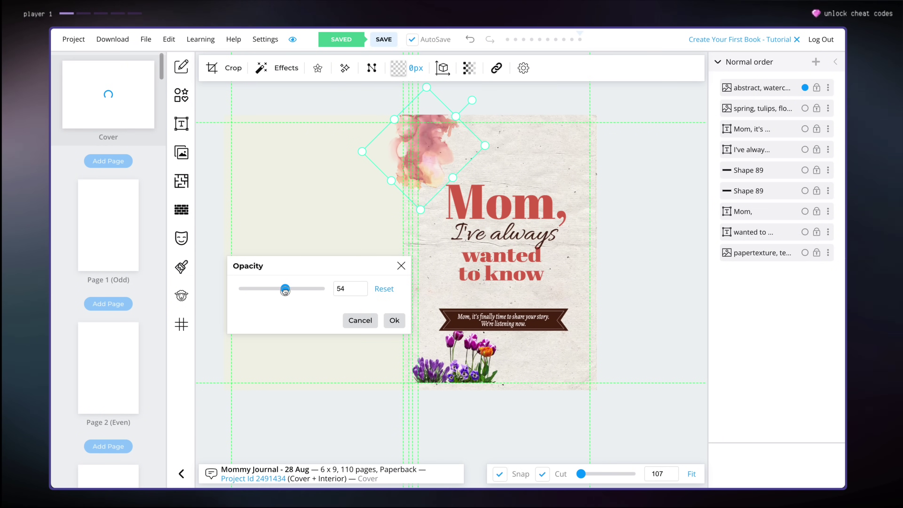
left_click(391, 322)
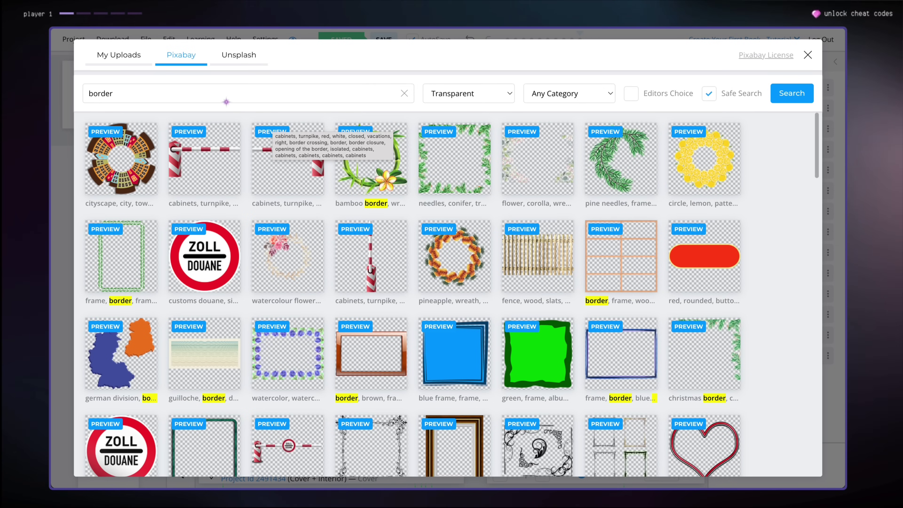
Browse the transparent Pixabay images for "border" and close the image library.
left_click(140, 101)
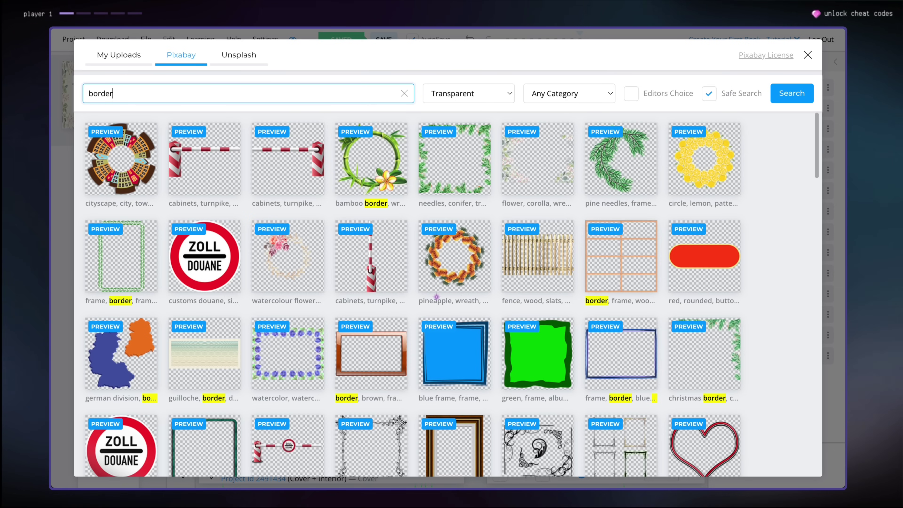
scroll(451, 295, "down", 6)
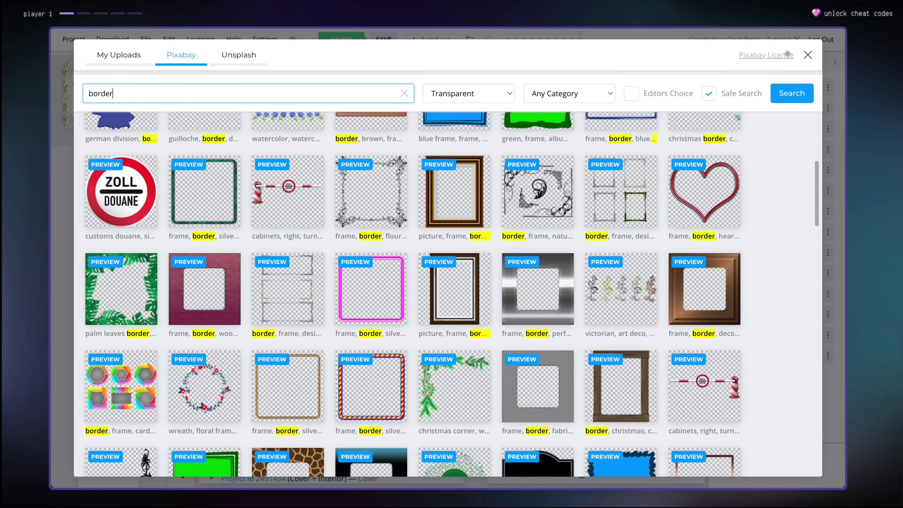
scroll(552, 293, "down", 6)
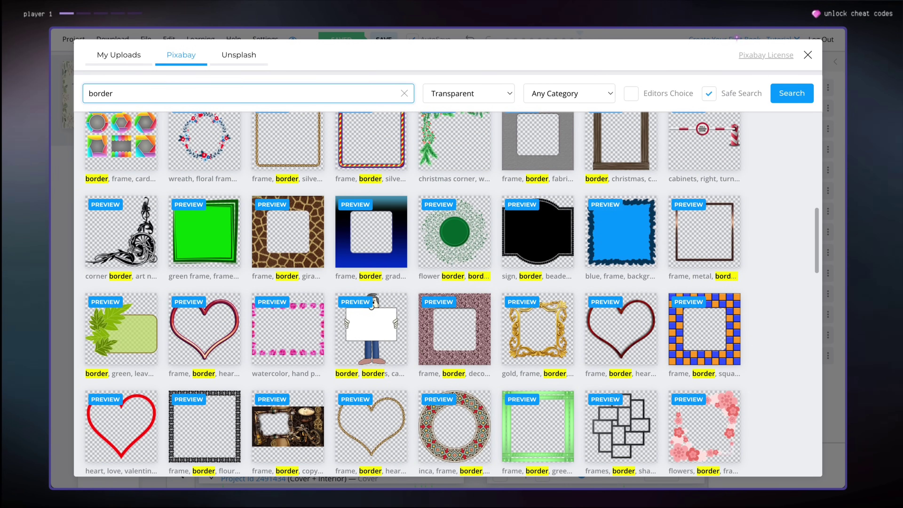
left_click(807, 57)
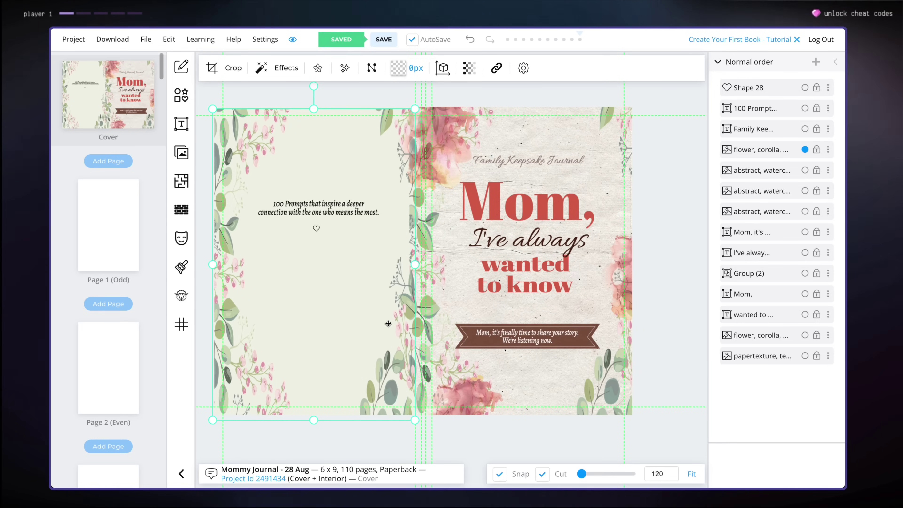
left_click(279, 205)
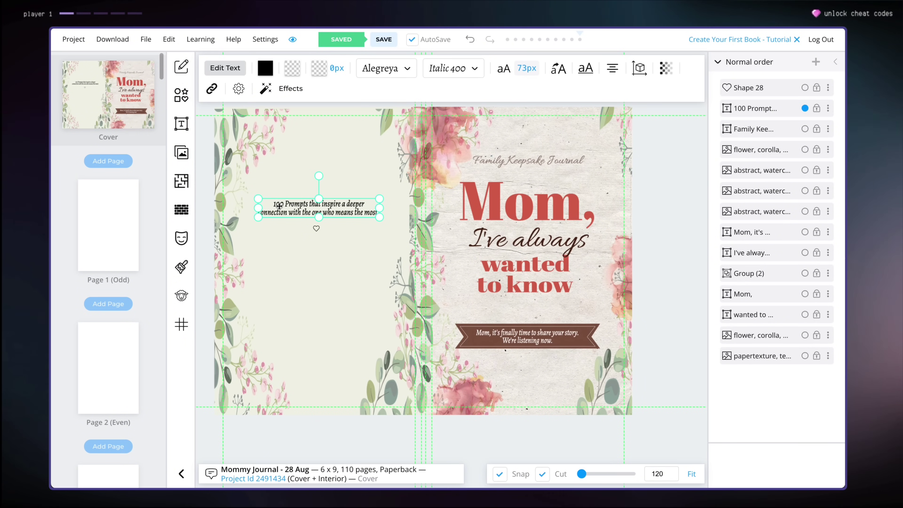
left_click(312, 268)
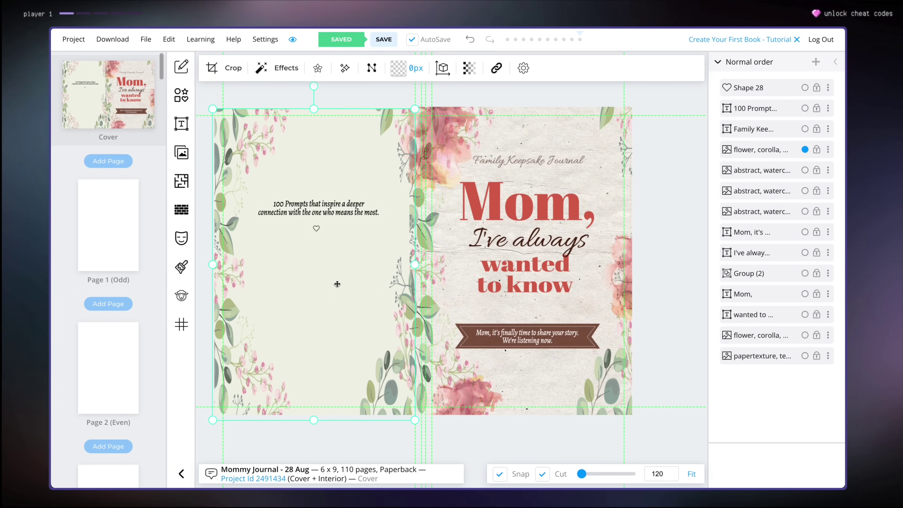
Browse the Interior Templates Library through its lined, grid, puzzle, tracker and planner page templates for a suitable journal interior.
left_click(173, 184)
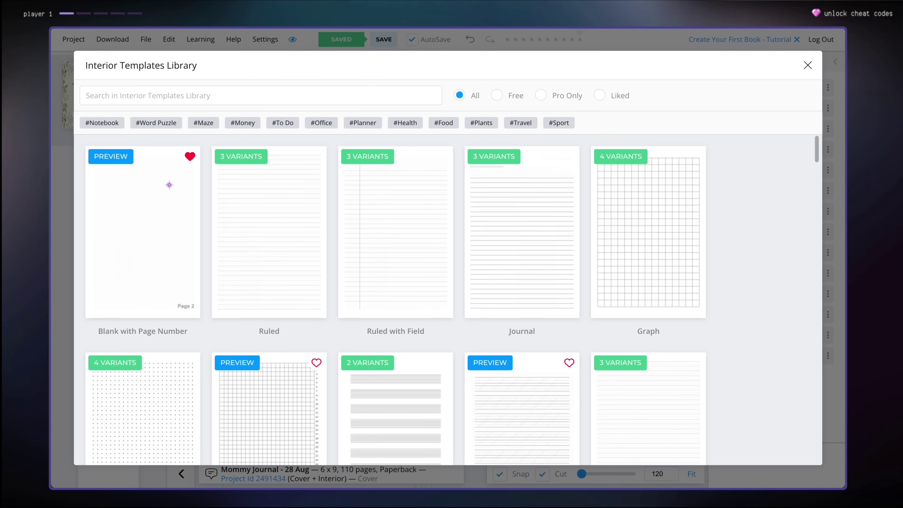
scroll(373, 352, "down", 5)
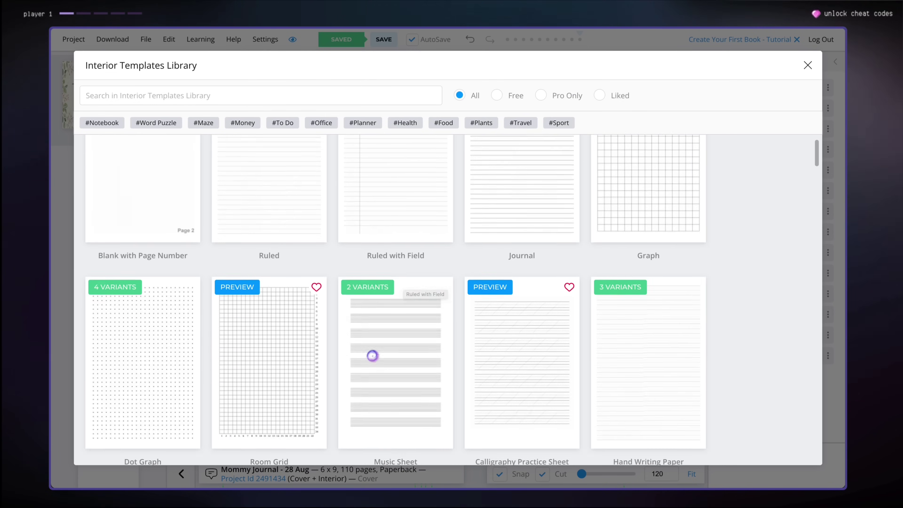
scroll(371, 356, "down", 7)
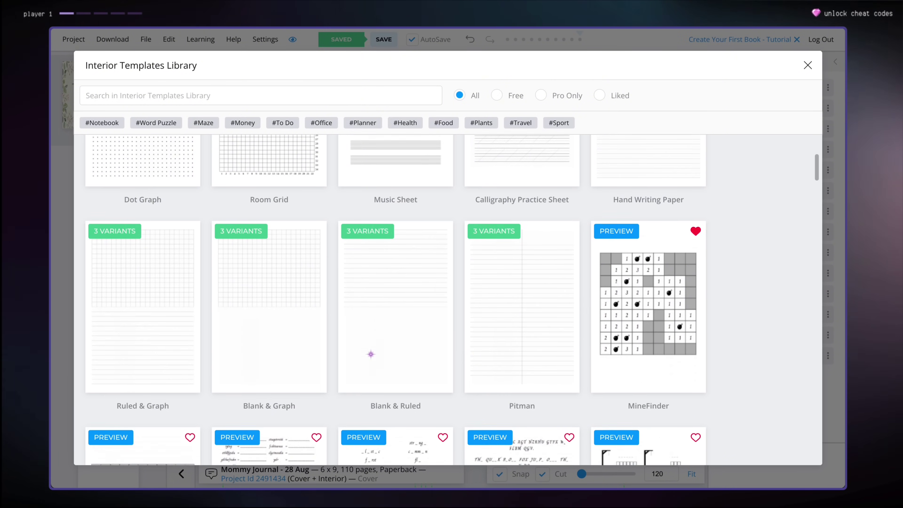
scroll(373, 367, "down", 6)
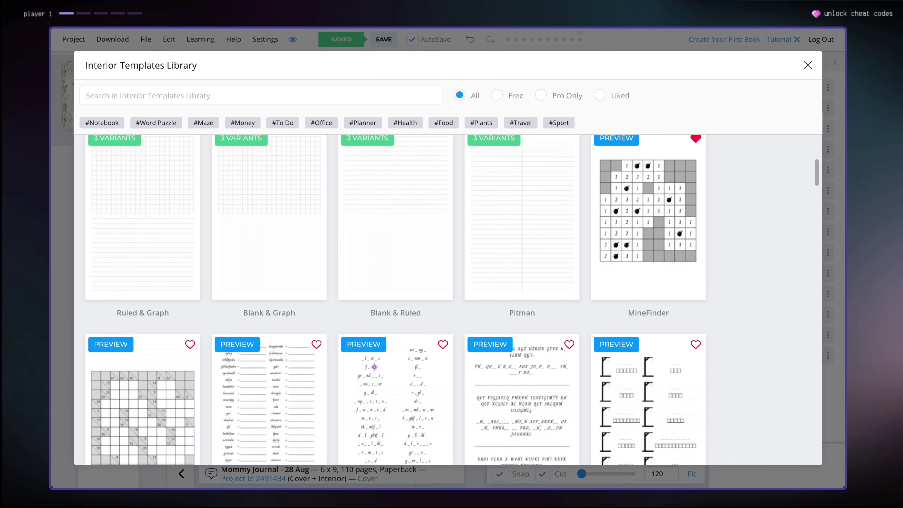
scroll(236, 259, "down", 6)
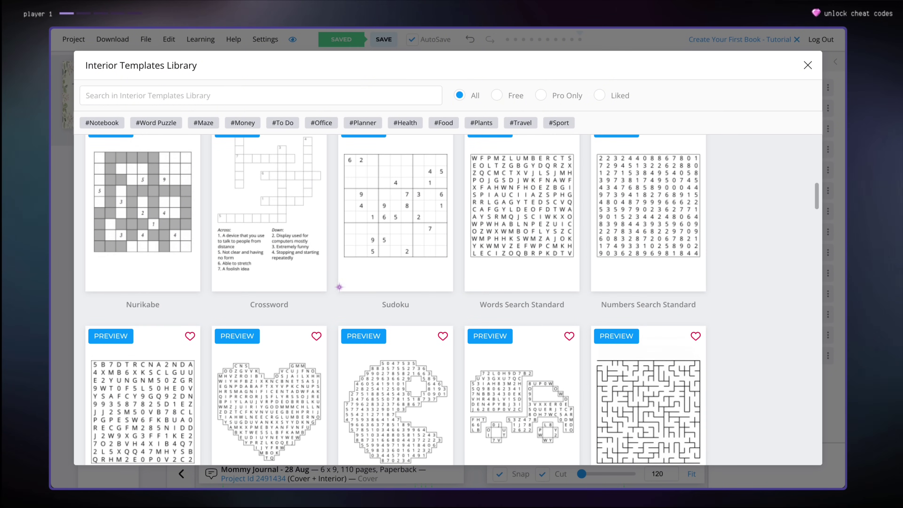
scroll(339, 287, "down", 10)
scroll(339, 286, "down", 10)
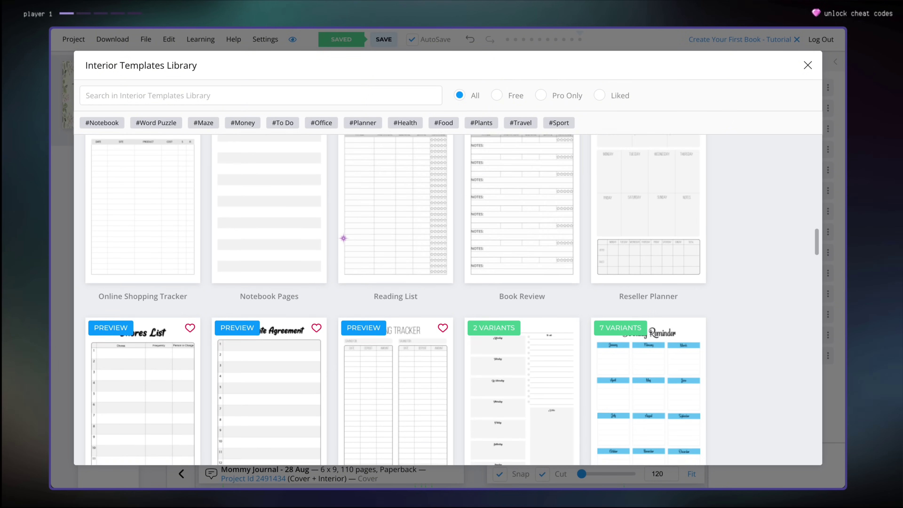
scroll(340, 273, "up", 15)
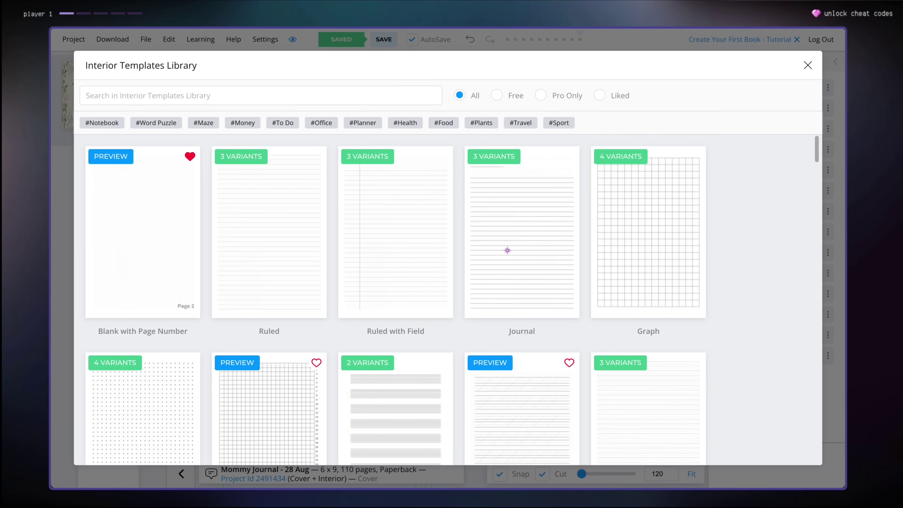
Choose the Wide Journal interior template and select all pages except the cover, page 1 and page 2.
left_click(500, 214)
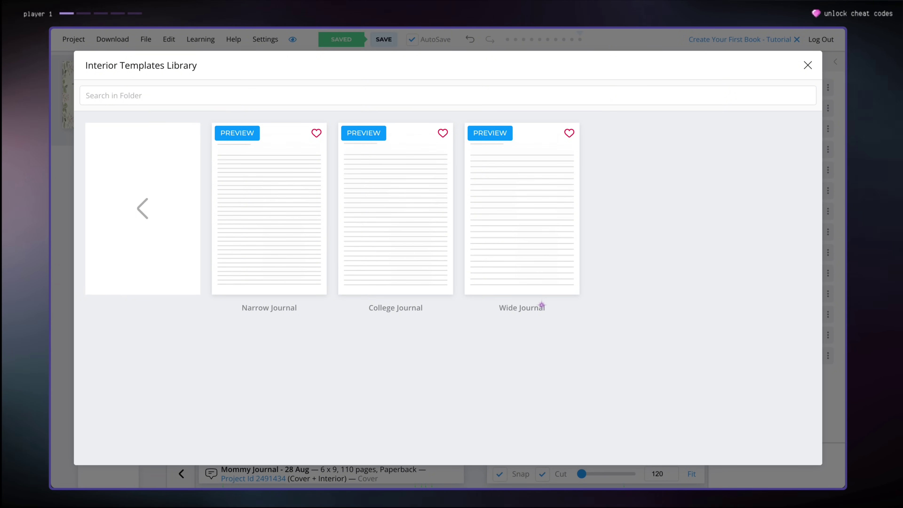
left_click(530, 263)
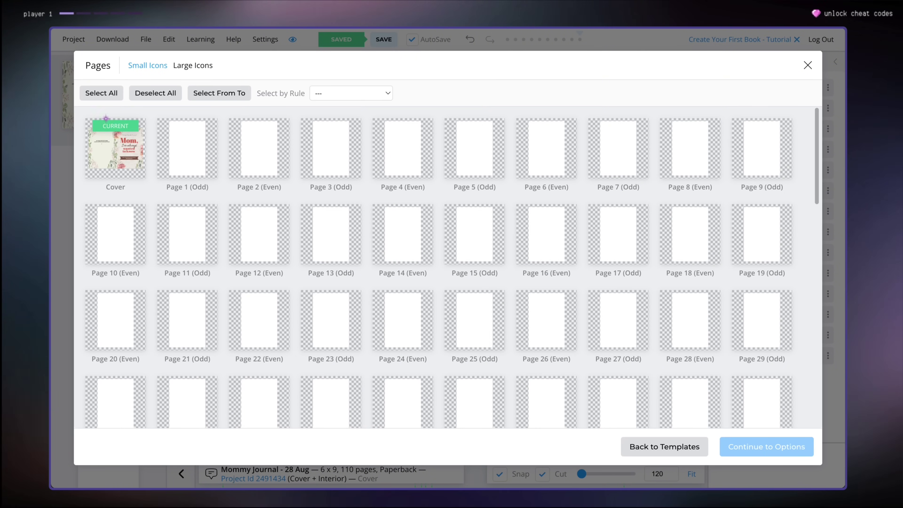
left_click(102, 102)
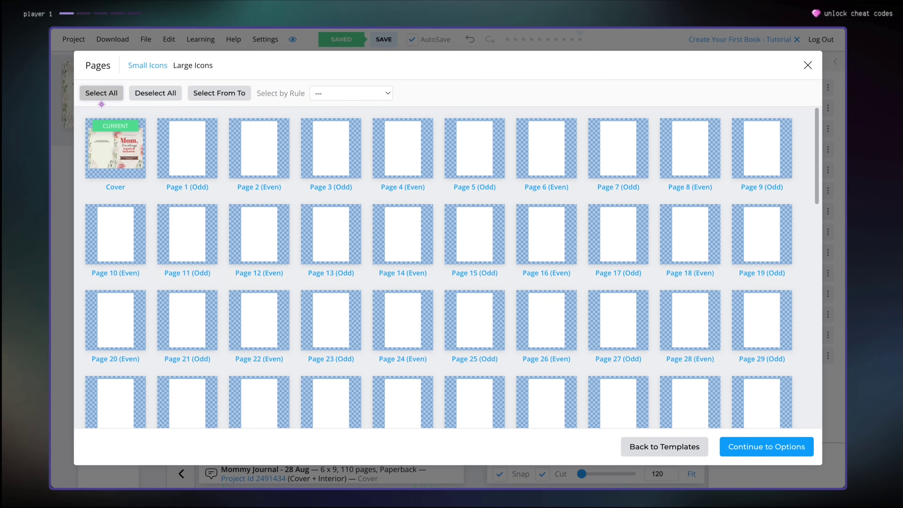
scroll(303, 301, "down", 10)
scroll(303, 301, "up", 10)
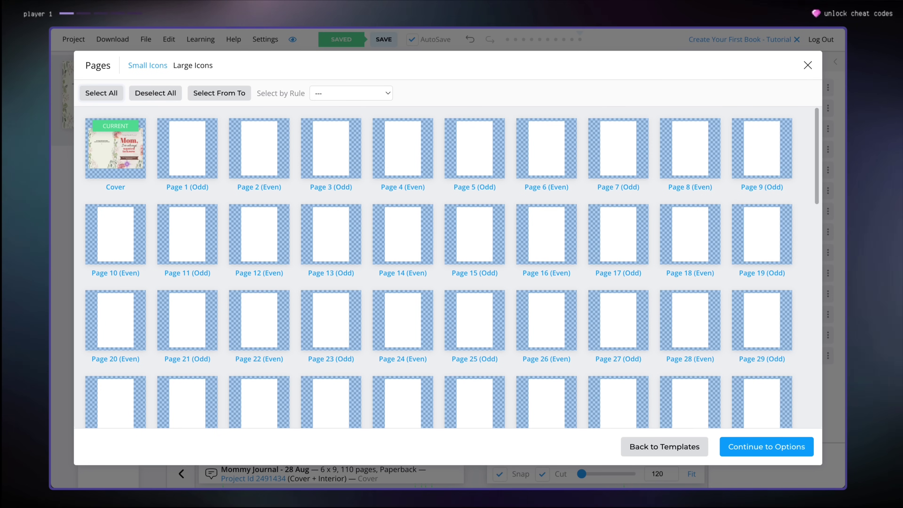
left_click(128, 156)
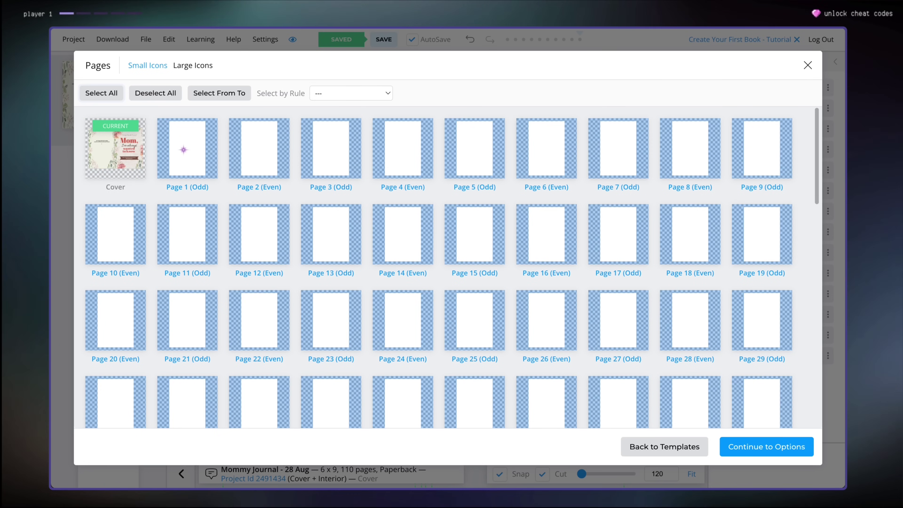
left_click(185, 150)
left_click(256, 148)
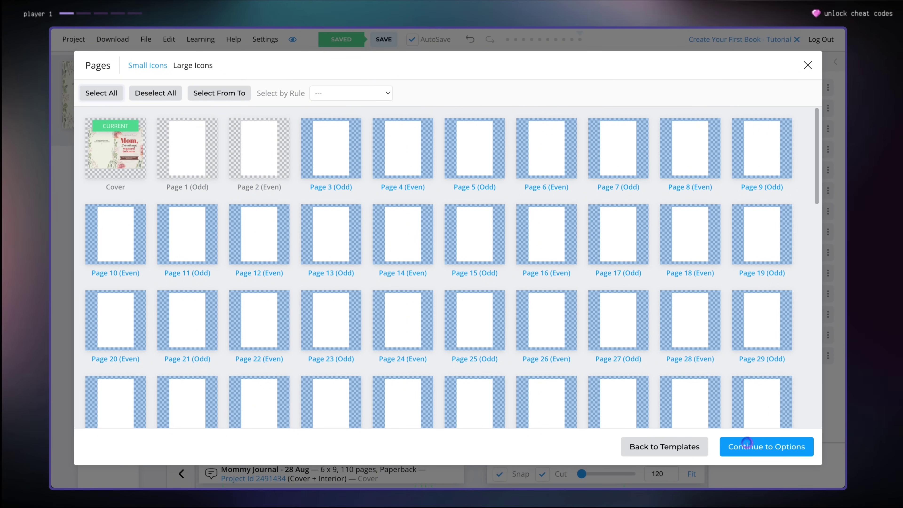
Preview a Wide Journal sample page with the default line settings and apply the template to the selected pages.
left_click(754, 451)
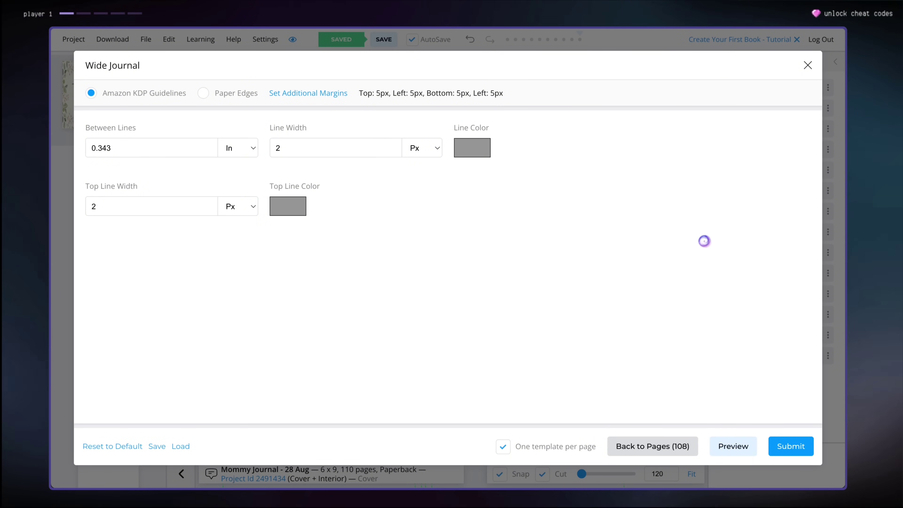
left_click(725, 456)
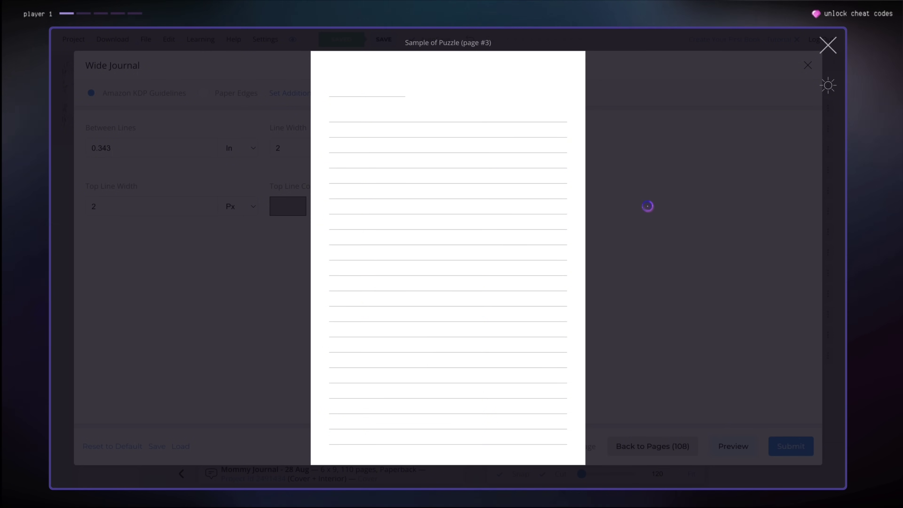
left_click(812, 51)
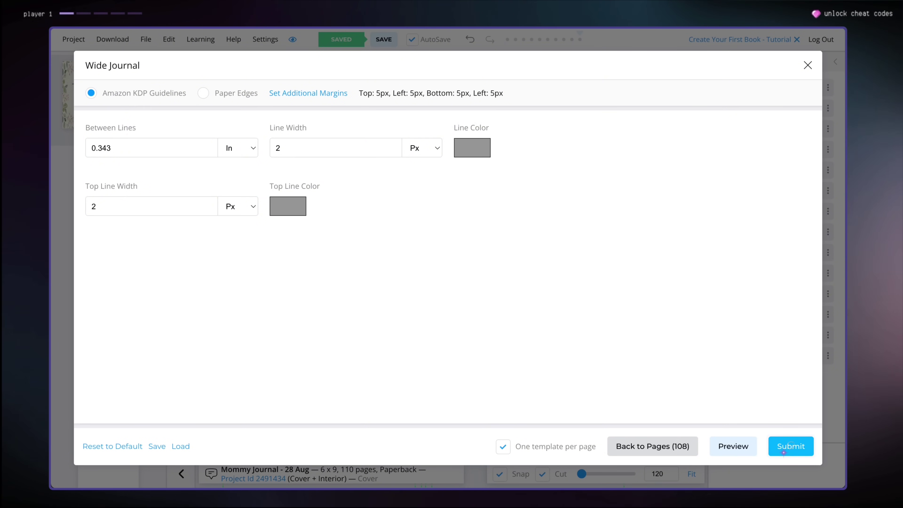
left_click(783, 453)
scroll(129, 393, "down", 6)
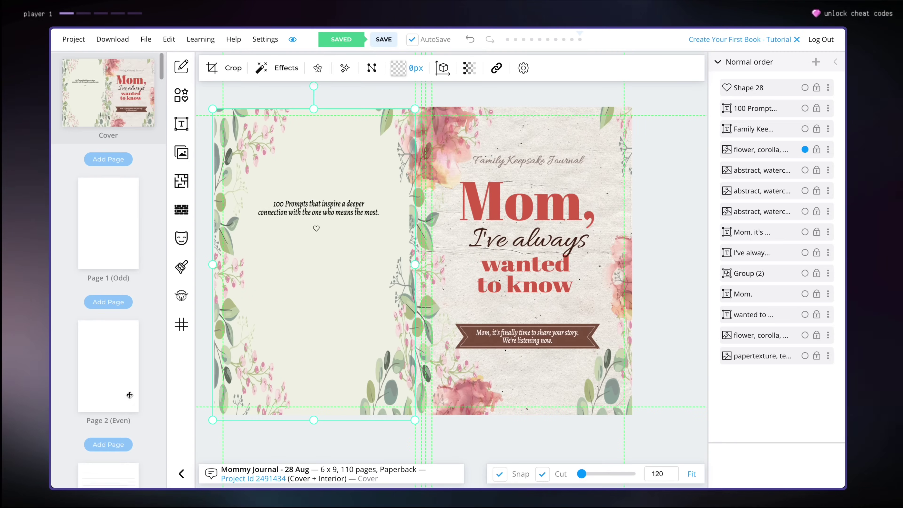
left_click(110, 283)
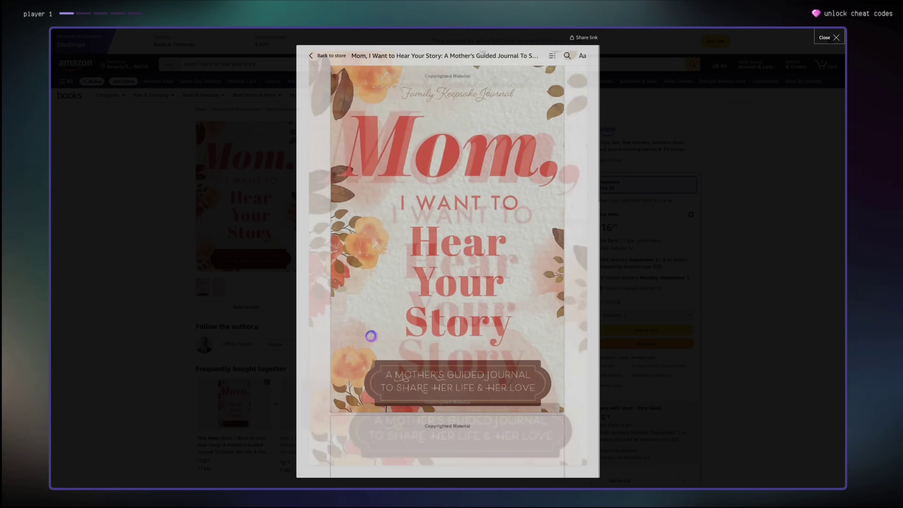
On Amazon, examine the title, copyright, introduction and ownership pages in the sample of "Mom, I Want to Hear Your Story".
scroll(371, 336, "down", 15)
scroll(370, 336, "up", 6)
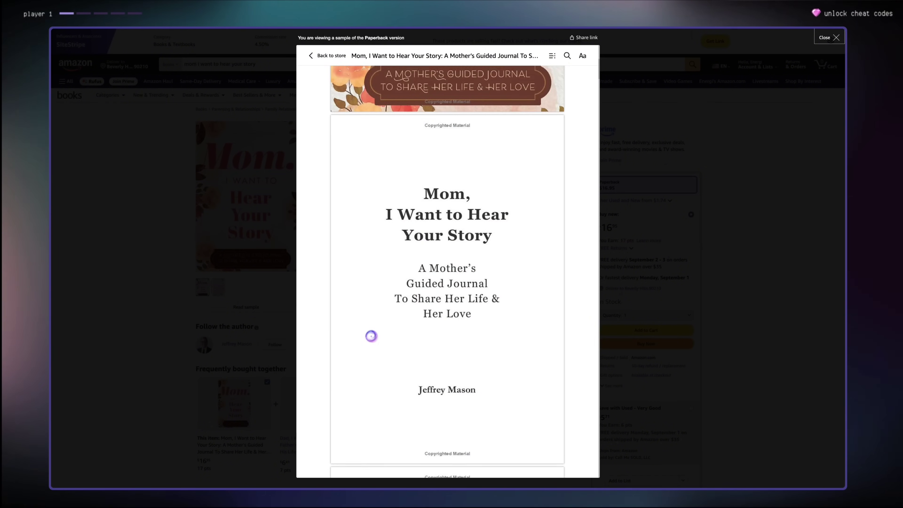
scroll(371, 336, "down", 2)
scroll(341, 346, "down", 7)
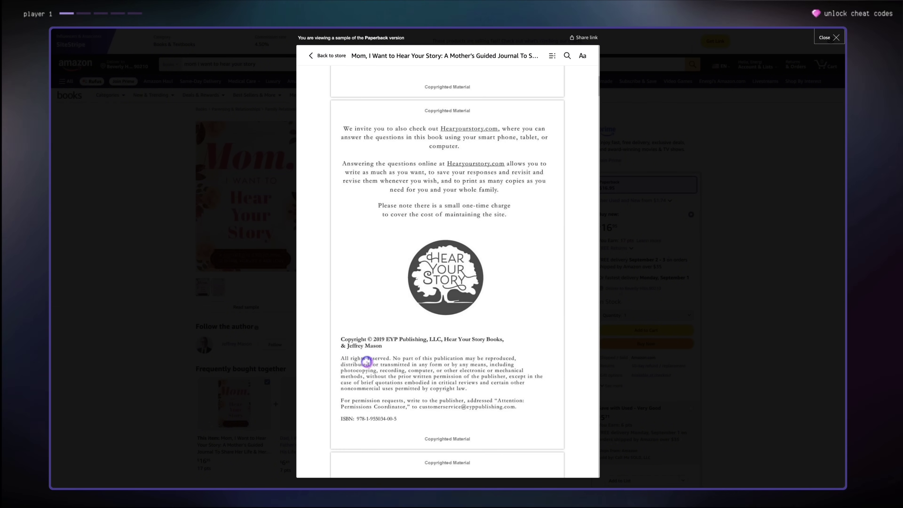
scroll(378, 357, "down", 8)
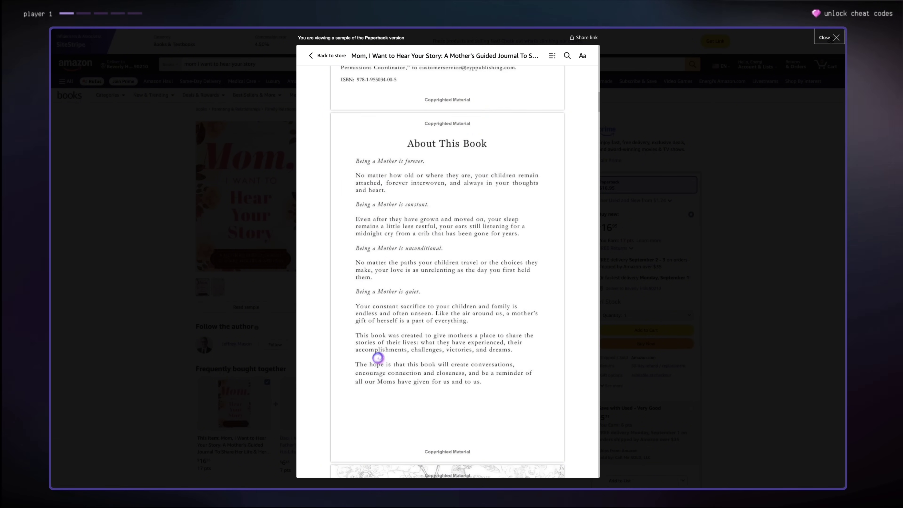
scroll(472, 248, "down", 12)
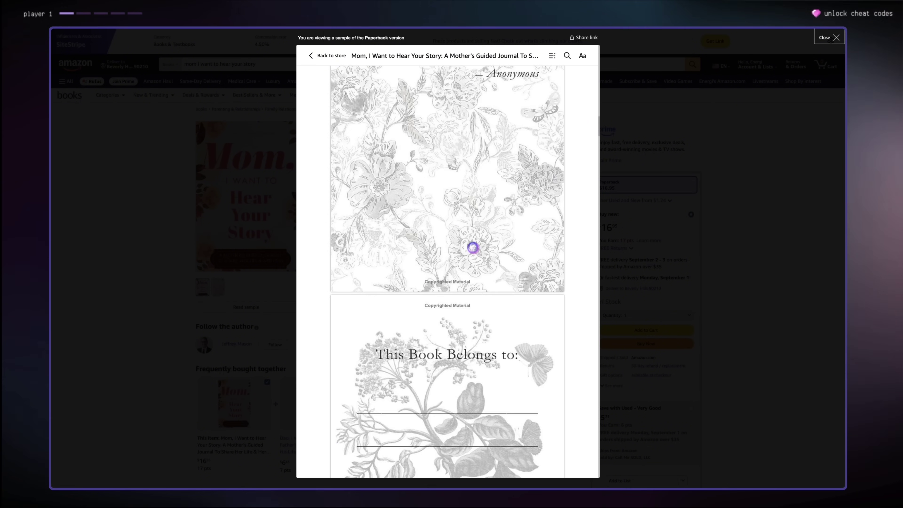
scroll(472, 247, "down", 10)
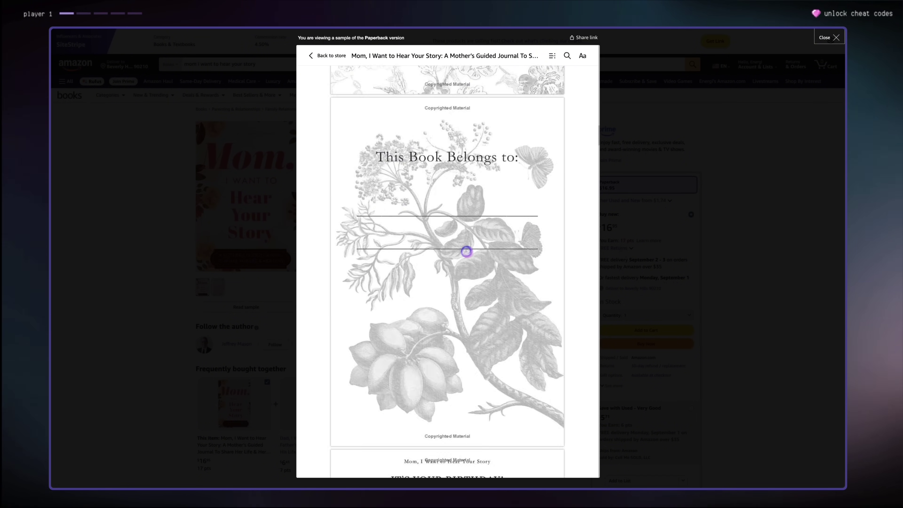
scroll(466, 251, "up", 2)
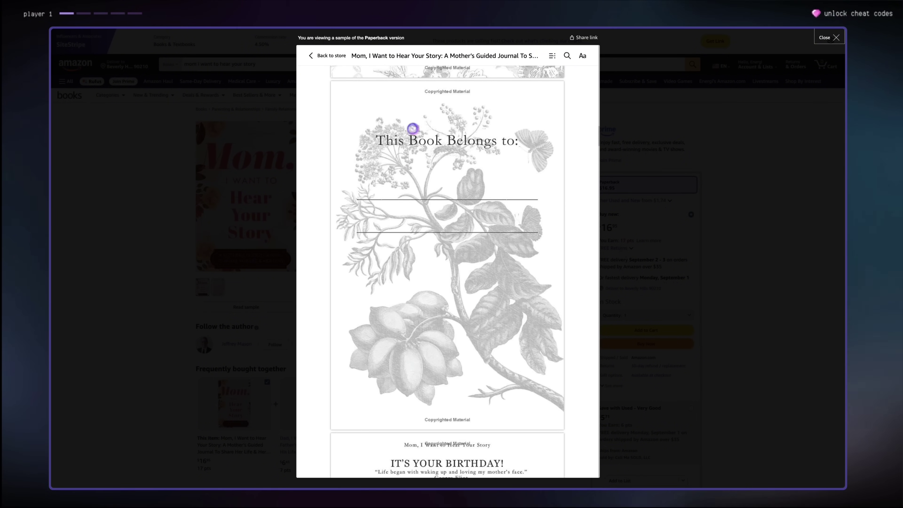
scroll(482, 300, "down", 12)
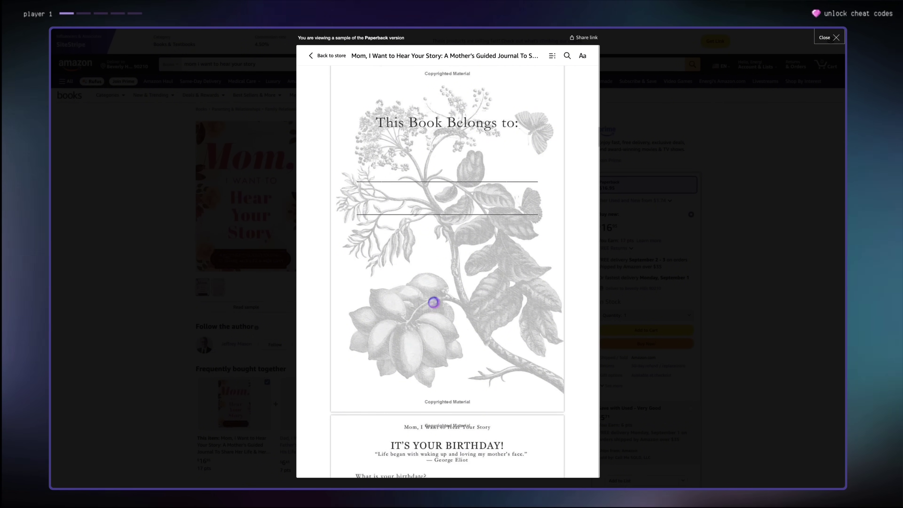
scroll(430, 301, "up", 12)
scroll(433, 302, "up", 4)
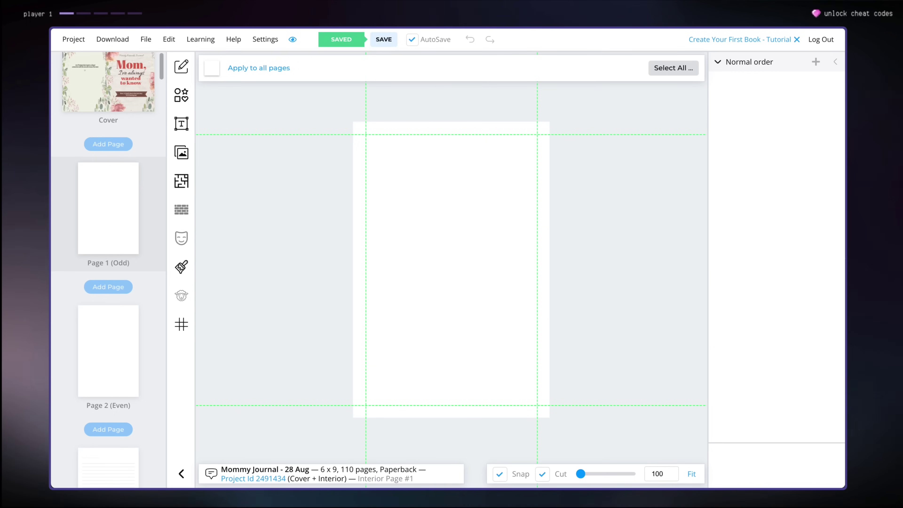
Add a two-line heading reading "This Book Belongs to" to interior page 1 in Book Bolt.
left_click(180, 123)
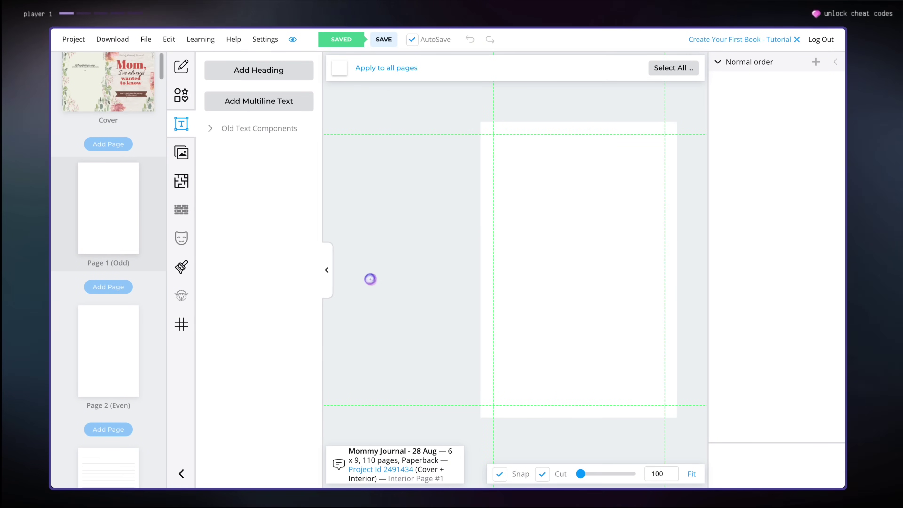
left_click(259, 70)
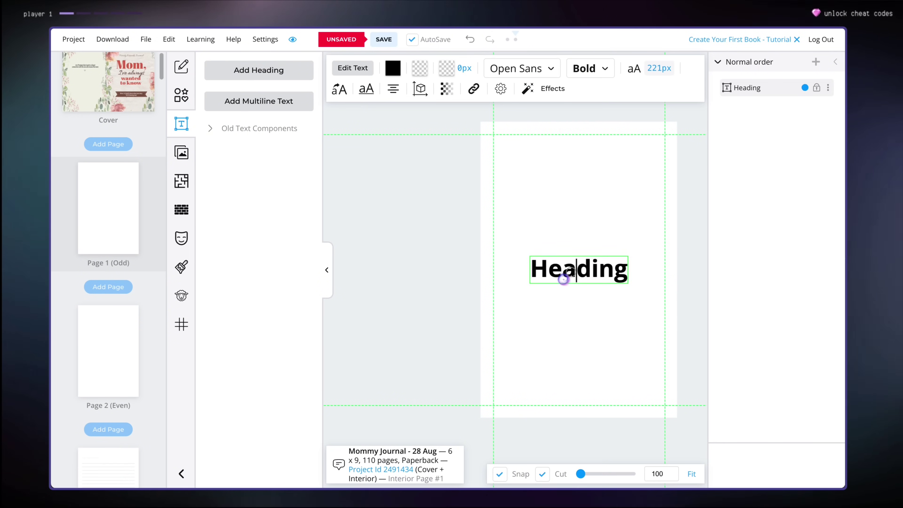
type("This Book")
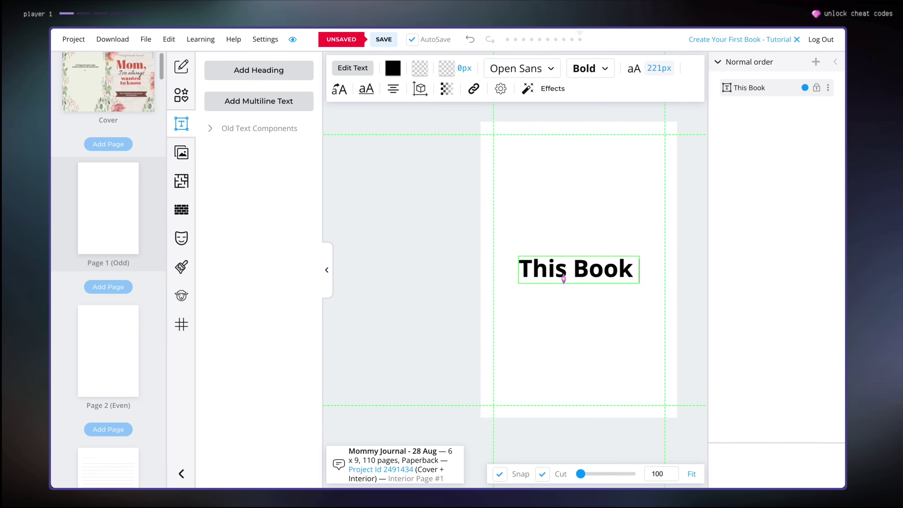
key("Return")
type("Belongs to")
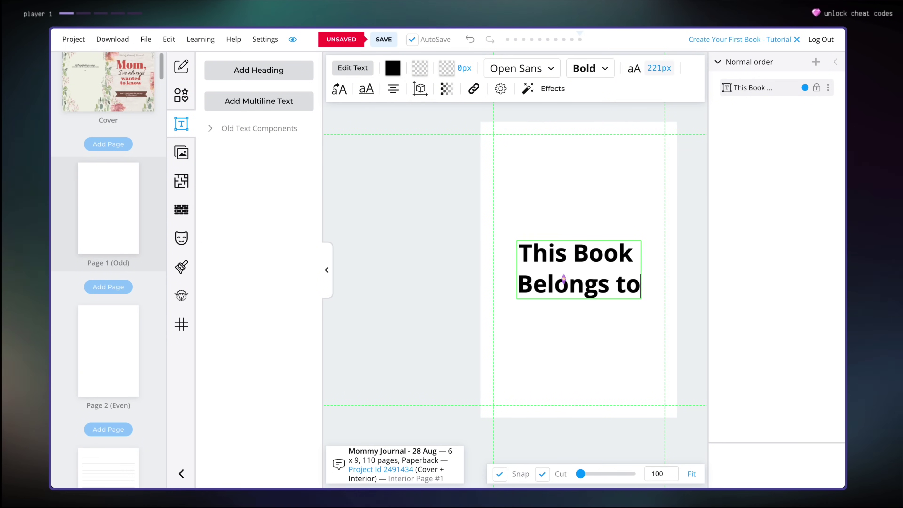
left_click(608, 285)
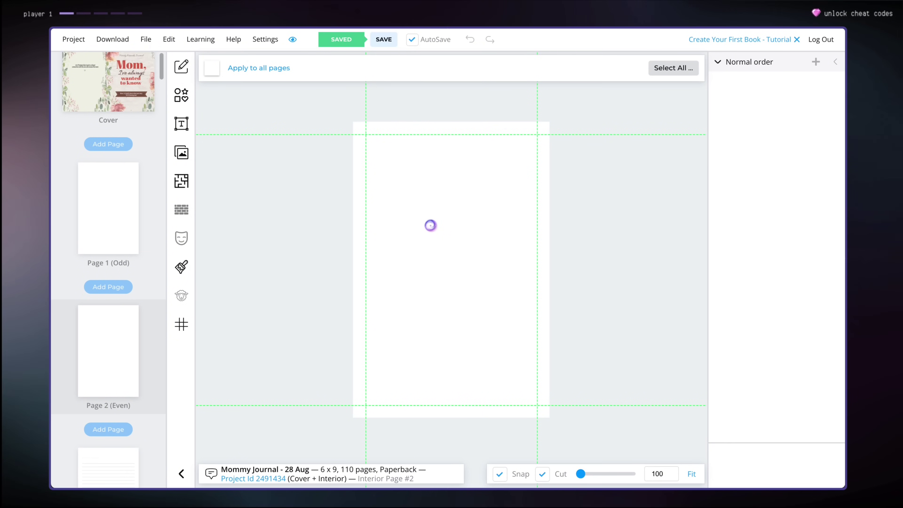
Add a heading reading "What is your earliest memory?" to the lined interior page 3.
key("Page_Down")
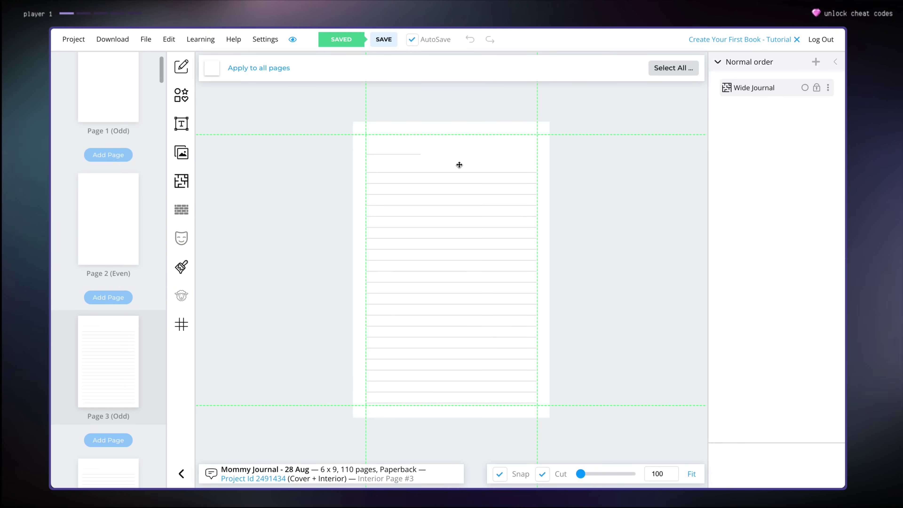
scroll(460, 147, "up", 2)
left_click(181, 125)
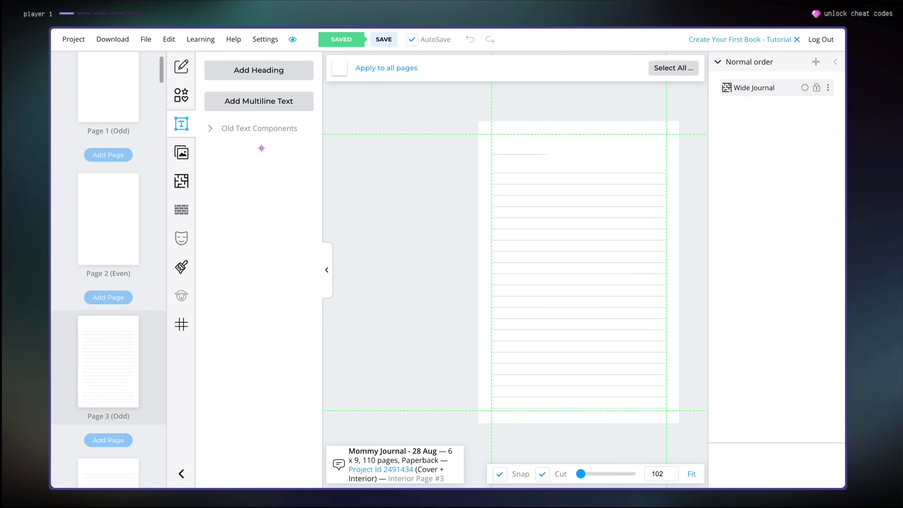
left_click(258, 71)
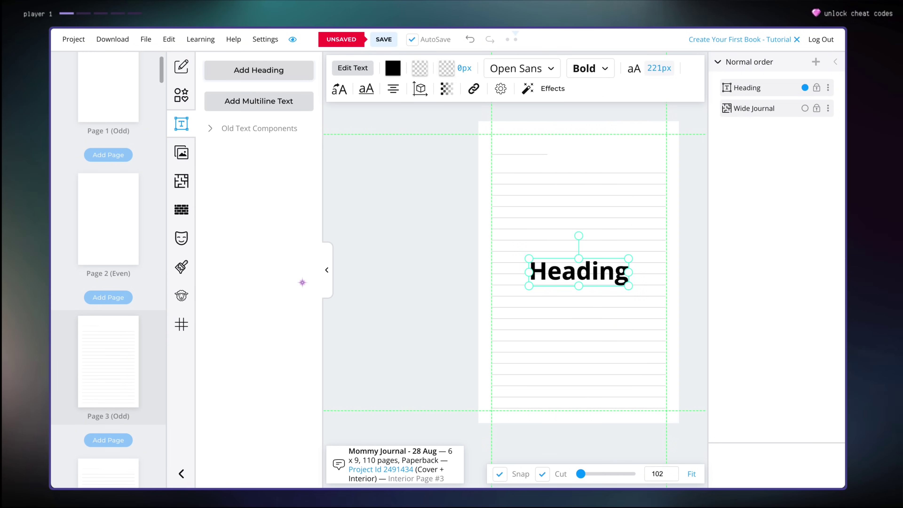
left_click(327, 270)
double_click(456, 278)
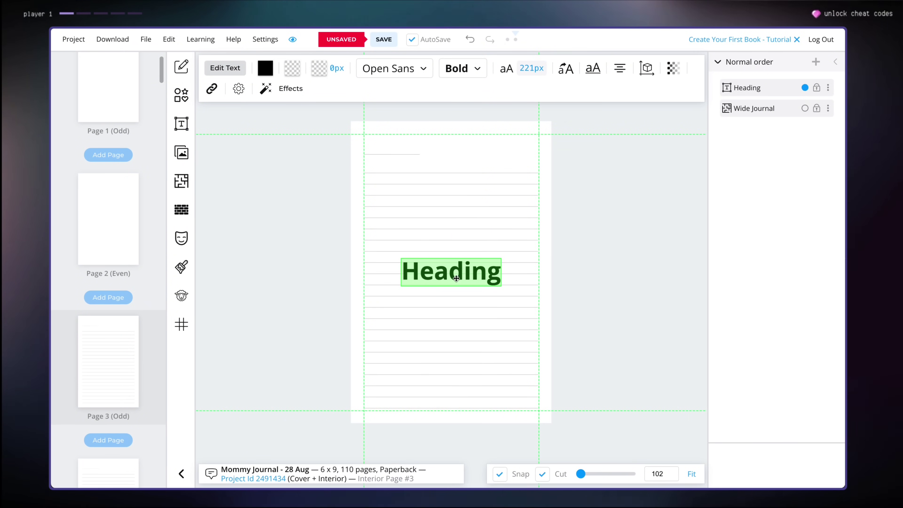
key("BackSpace")
type("What si")
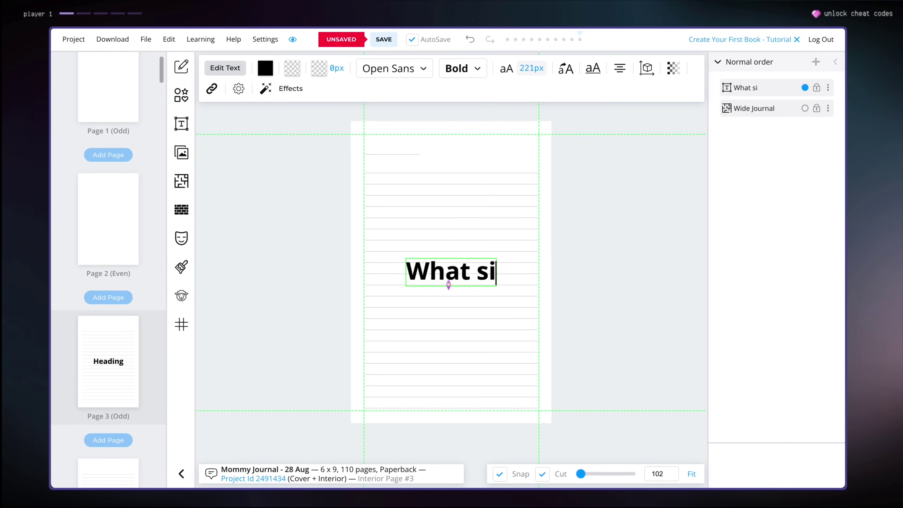
key("BackSpace")
key("BackSpace")
type("is your earliest memory?")
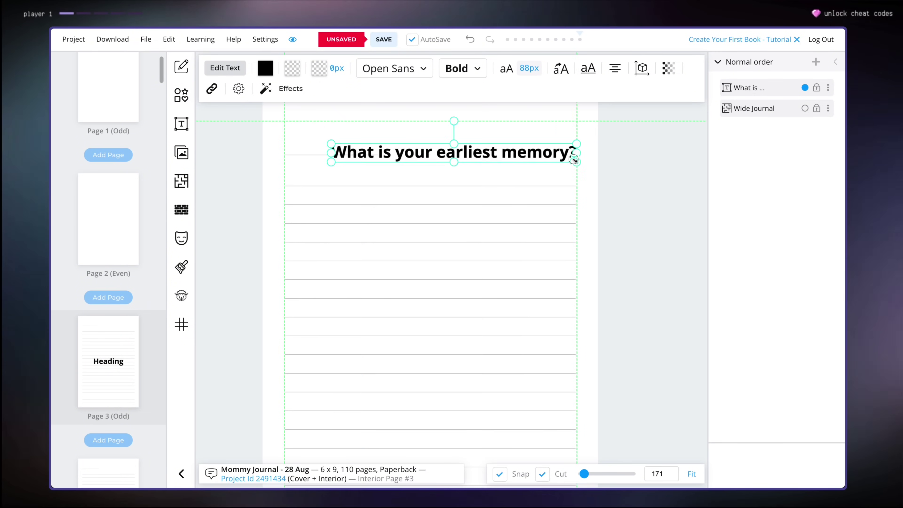
Shrink the prompt heading to 64 px above page 3's short top line and set its font to Allura.
left_click_drag(574, 160, 514, 150)
left_click_drag(452, 152, 460, 133)
double_click(460, 134)
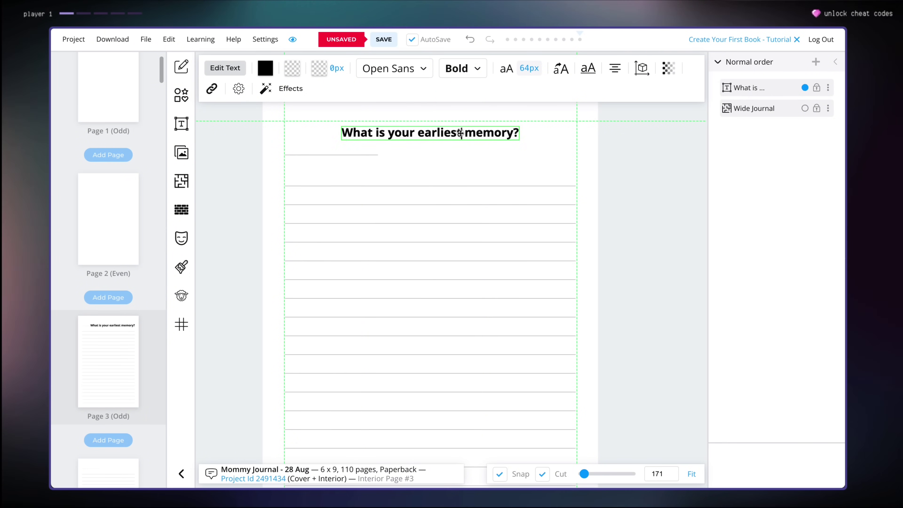
key("ctrl+a")
left_click(379, 73)
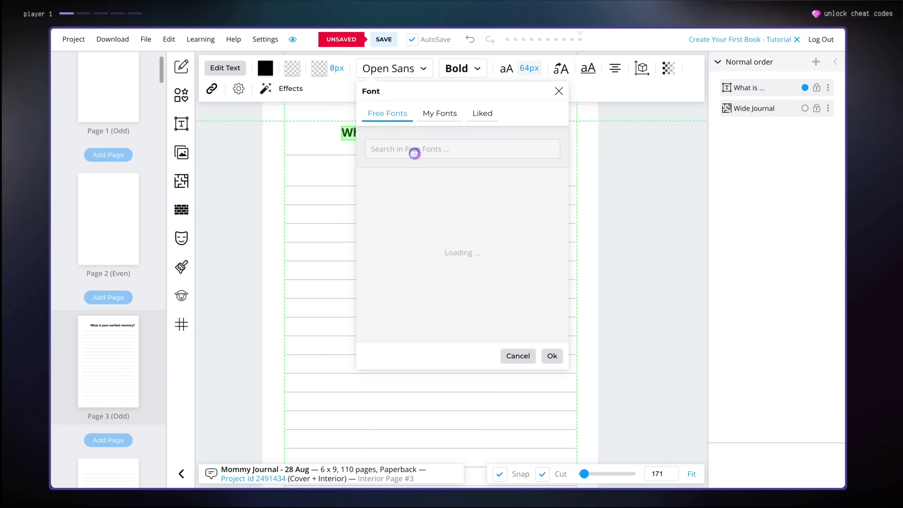
left_click(382, 224)
left_click(552, 355)
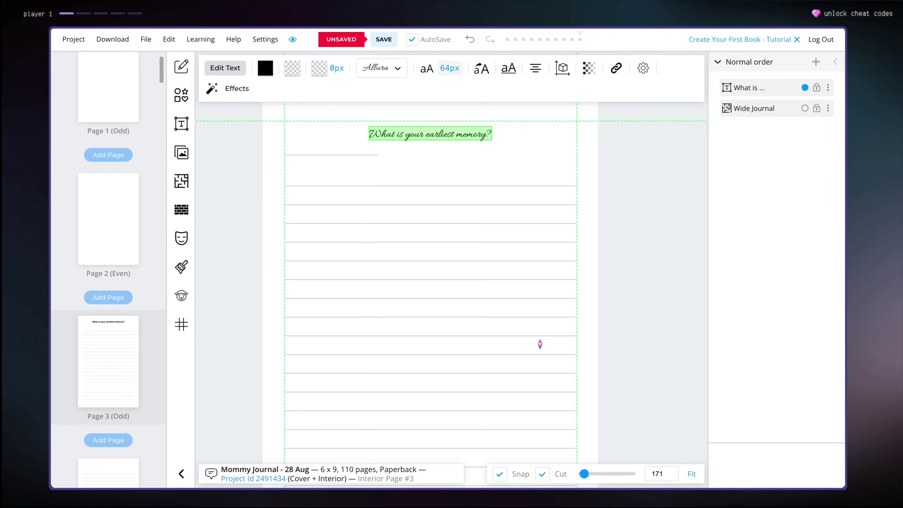
left_click(570, 248)
Review the ownership page and the floral quote page at the start of the interior.
scroll(570, 249, "down", 5)
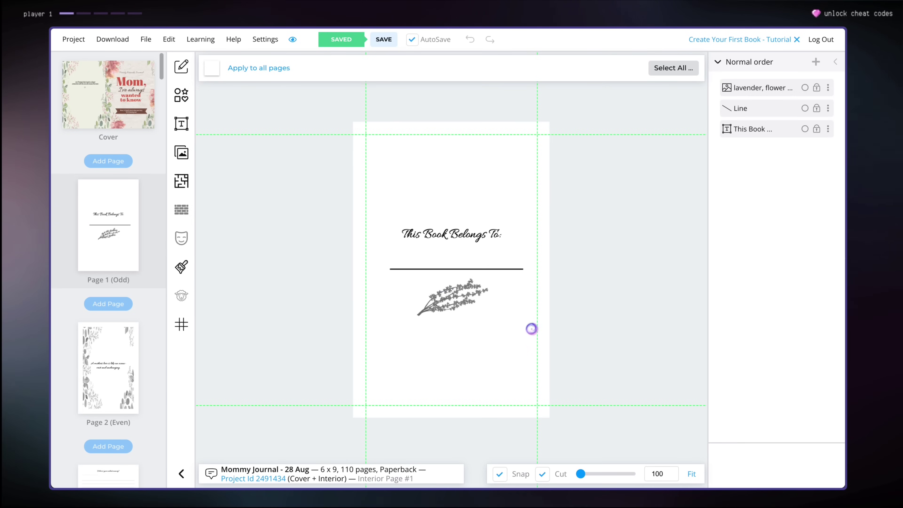
left_click(86, 363)
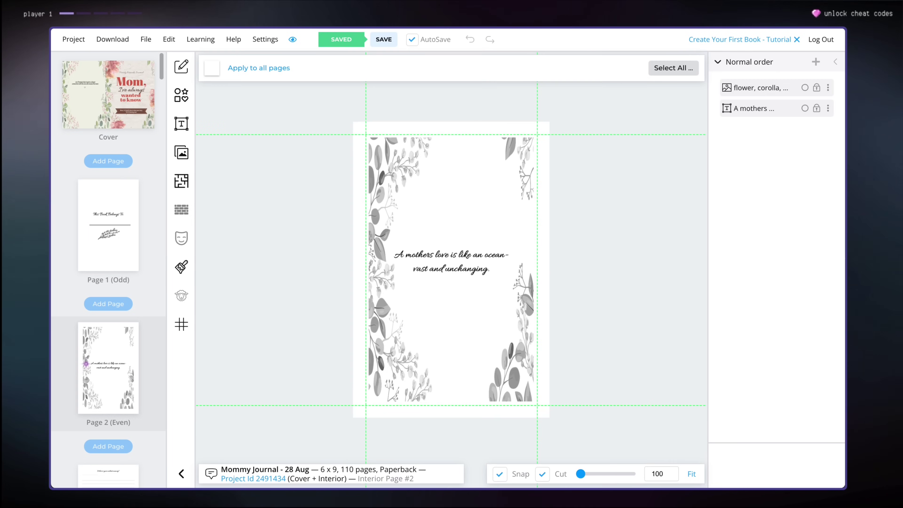
Check the floral quote page and the lined prompt page 3, and bring up the project's download options.
scroll(443, 260, "up", 2)
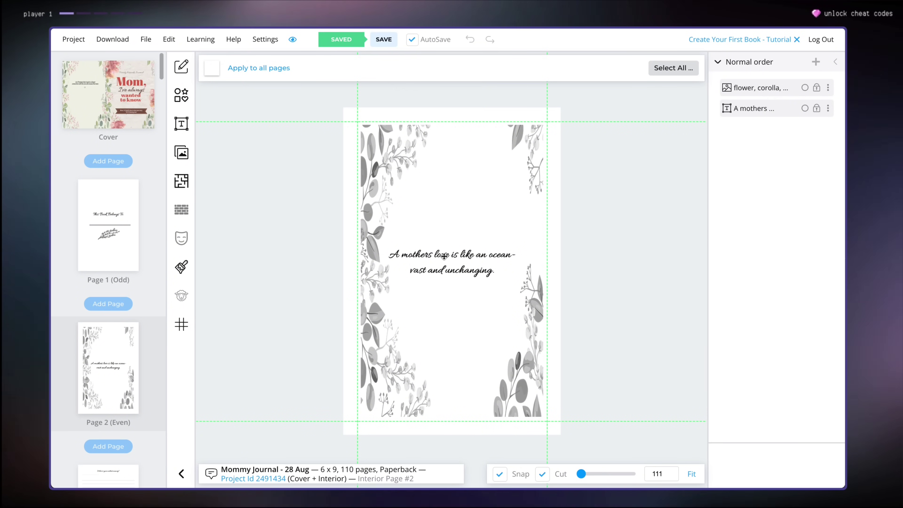
scroll(103, 315, "down", 3)
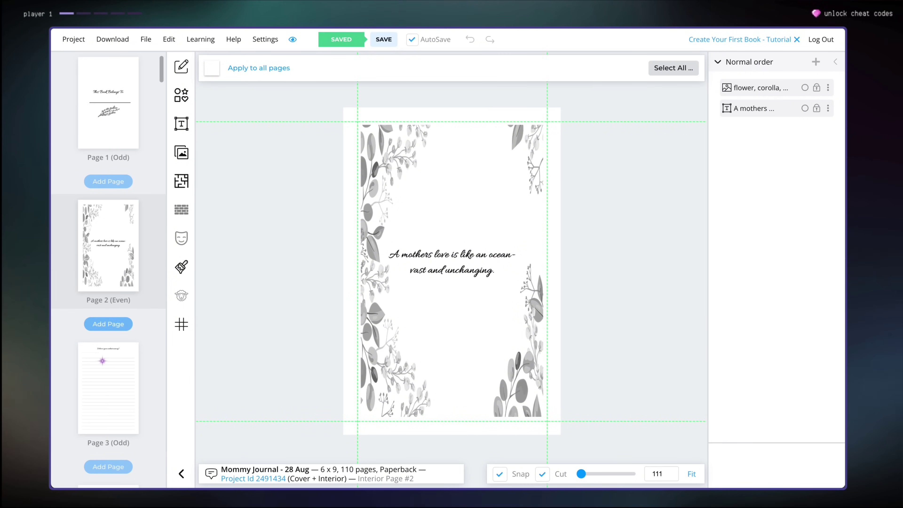
left_click(98, 387)
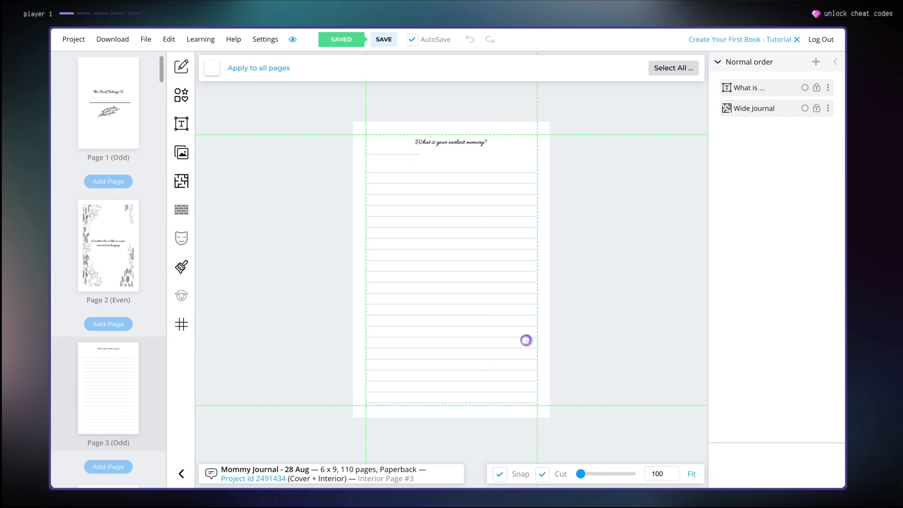
left_click(113, 40)
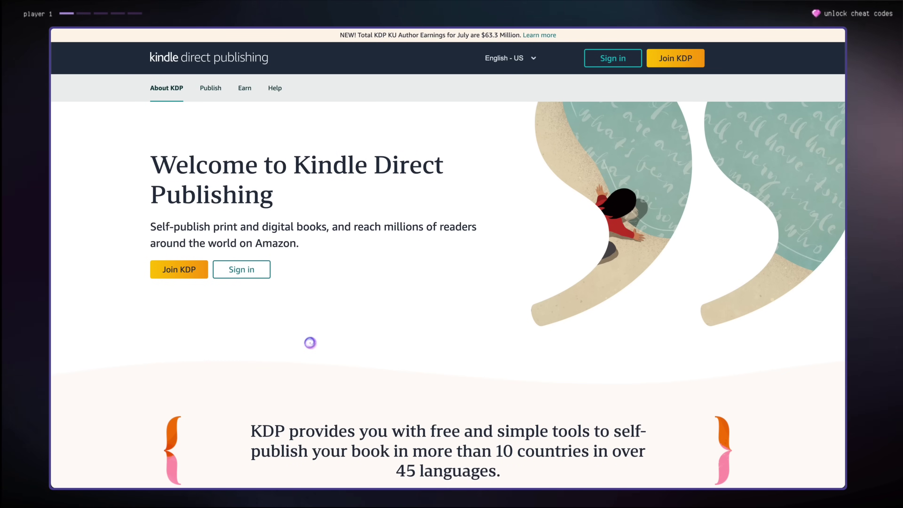
Switch to Kindle Direct Publishing and start a new paperback title.
scroll(311, 343, "down", 5)
scroll(311, 343, "up", 5)
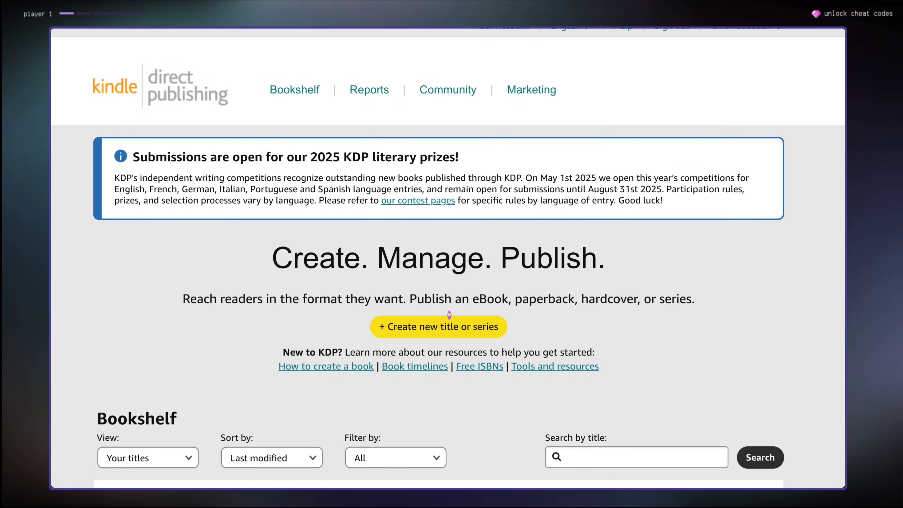
left_click(440, 326)
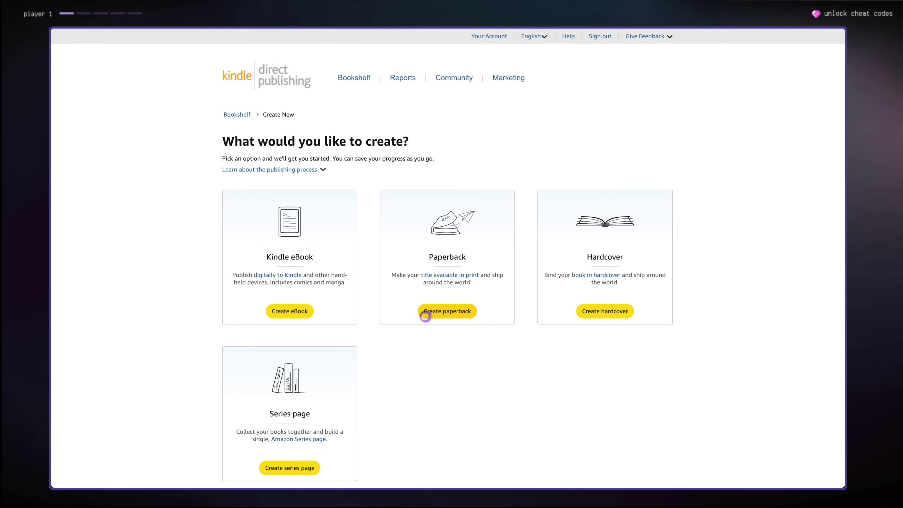
left_click(426, 316)
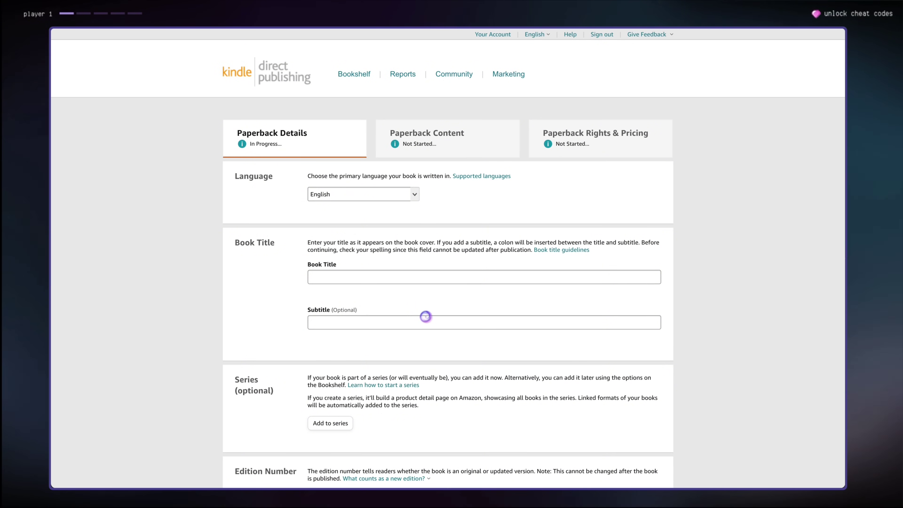
Enter "Dear Mom, I've Always Wanted To Know" as the paperback's book title.
left_click(415, 277)
type("Dear Mom, I've")
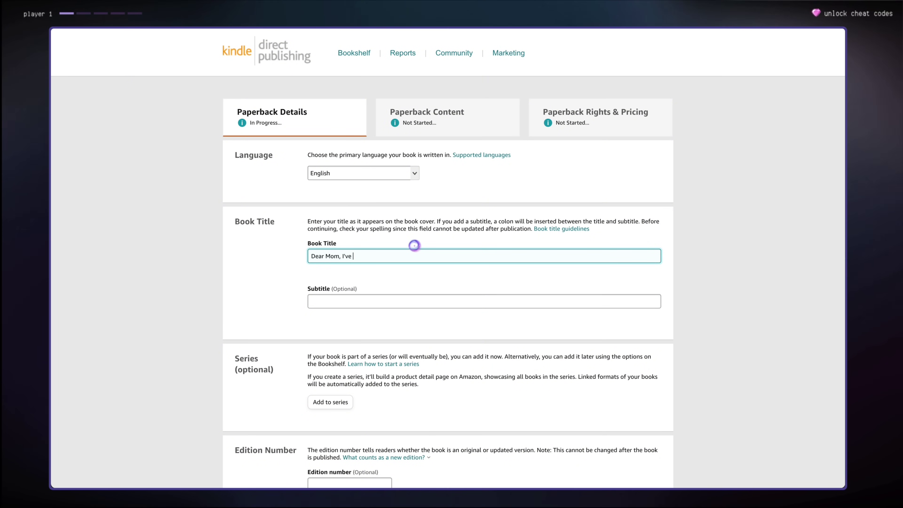
type(" Always Wan")
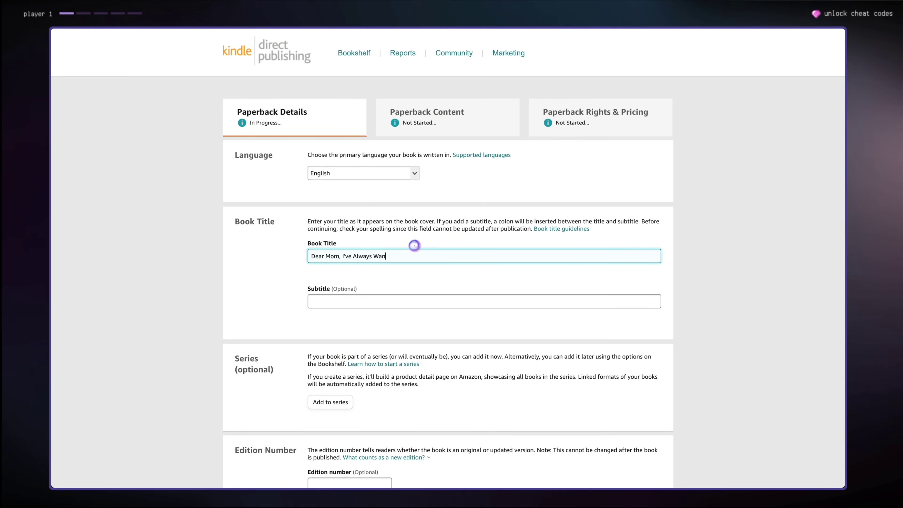
type("ted To Know")
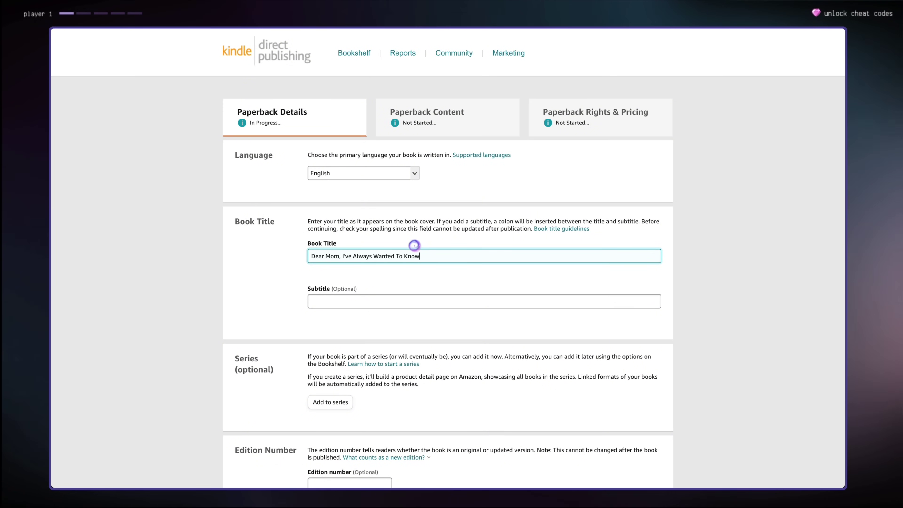
left_click(358, 307)
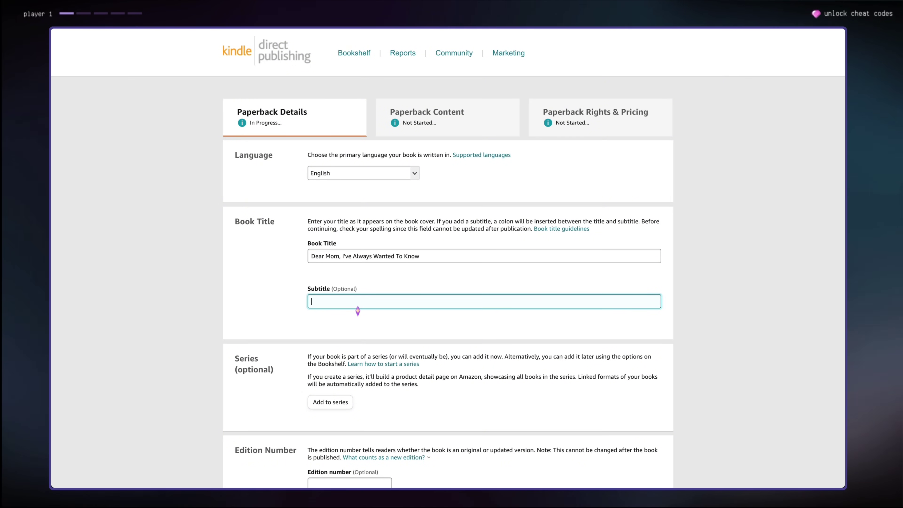
Switch to Book Bolt's keyword research, search for "dear mom" phrases, and examine the trending and frequent keywords from Amazon and Google.
scroll(357, 311, "down", 2)
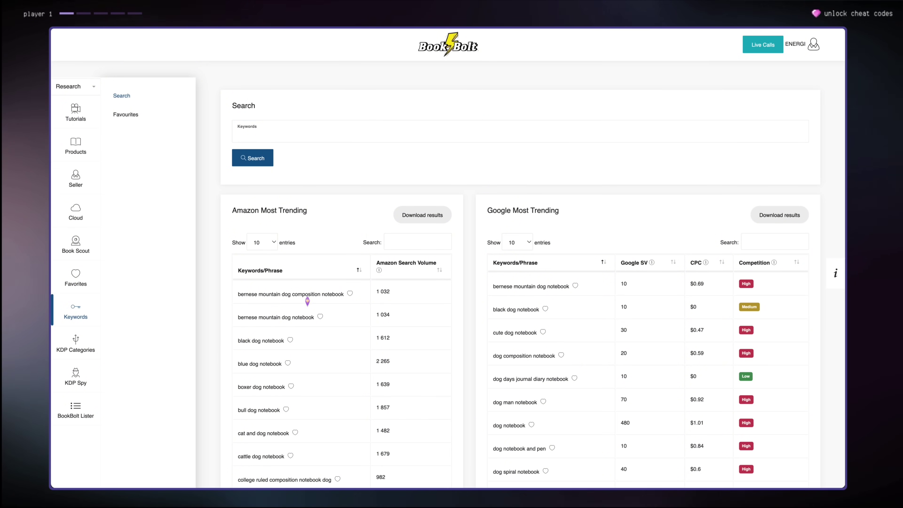
left_click(368, 139)
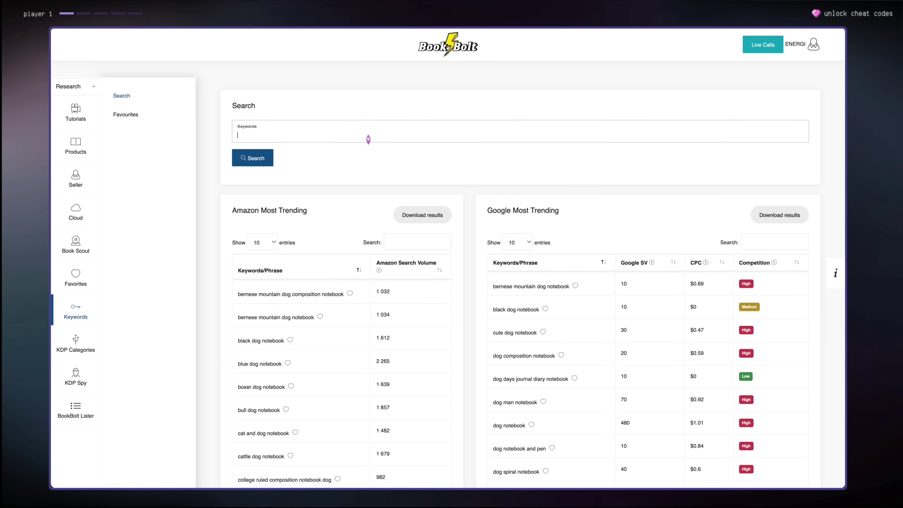
key("Return")
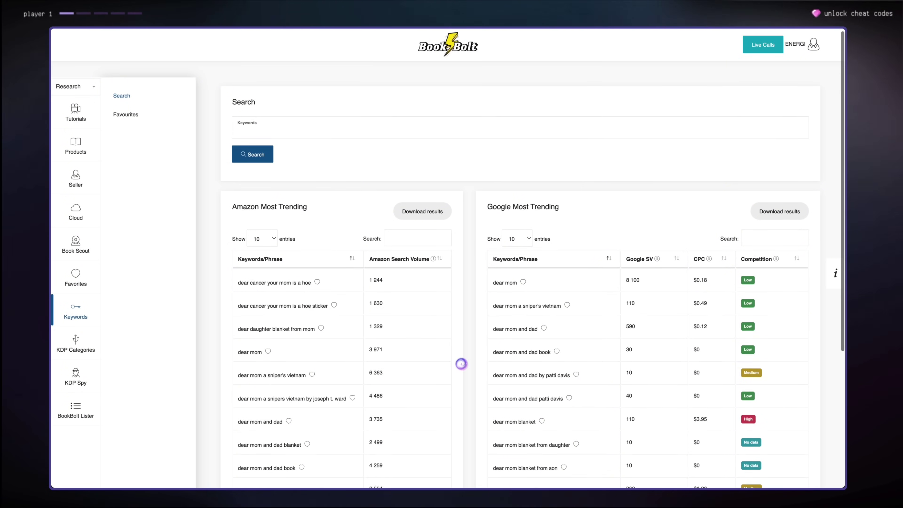
scroll(459, 363, "down", 3)
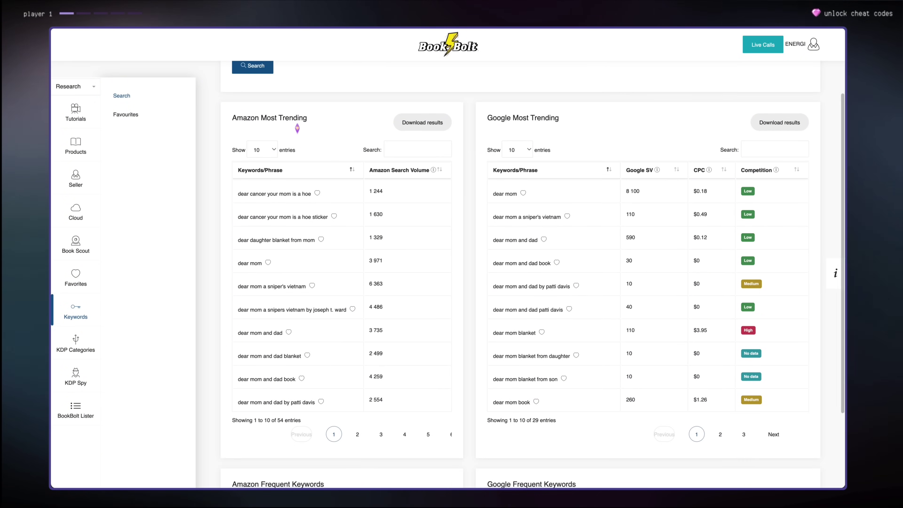
scroll(575, 204, "up", 2)
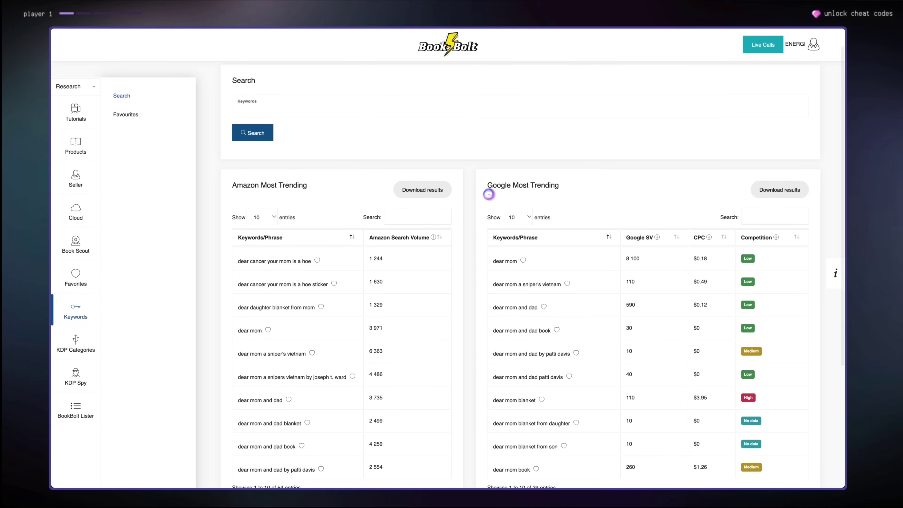
scroll(487, 193, "down", 5)
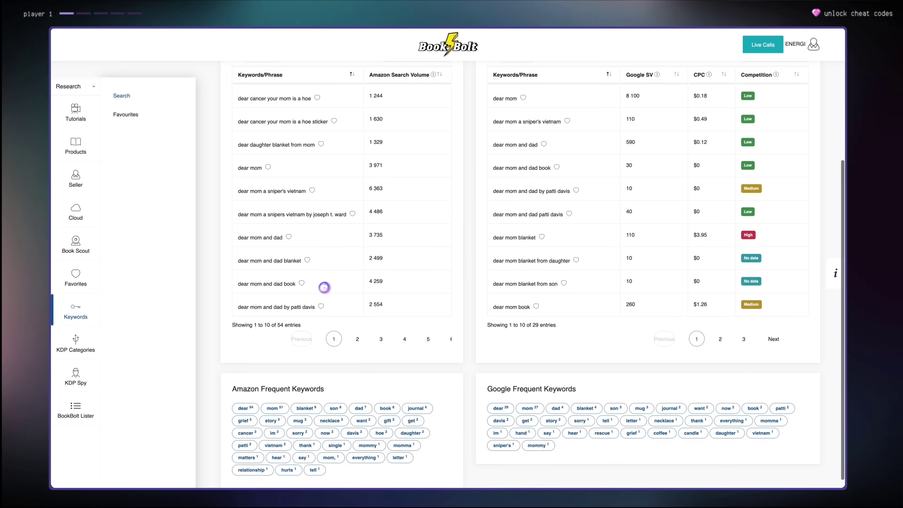
scroll(324, 287, "up", 5)
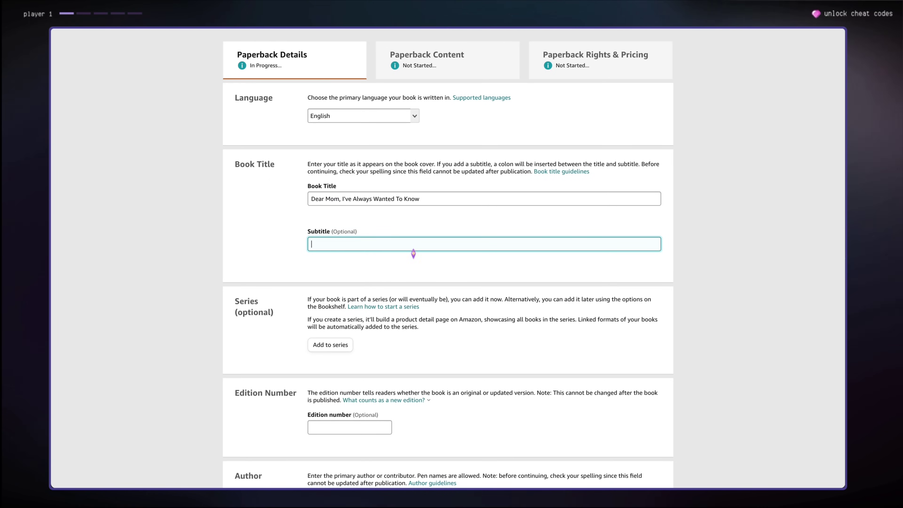
Set the subtitle to "Mom's Guided Journal for Mothers and Daughters, This Guided Keepsake journal is the perfect gift for Moms".
type("Mom's Guided Journal for Mothers and Daughters, This Guided Keepsake journal is the perfect gift for Moms")
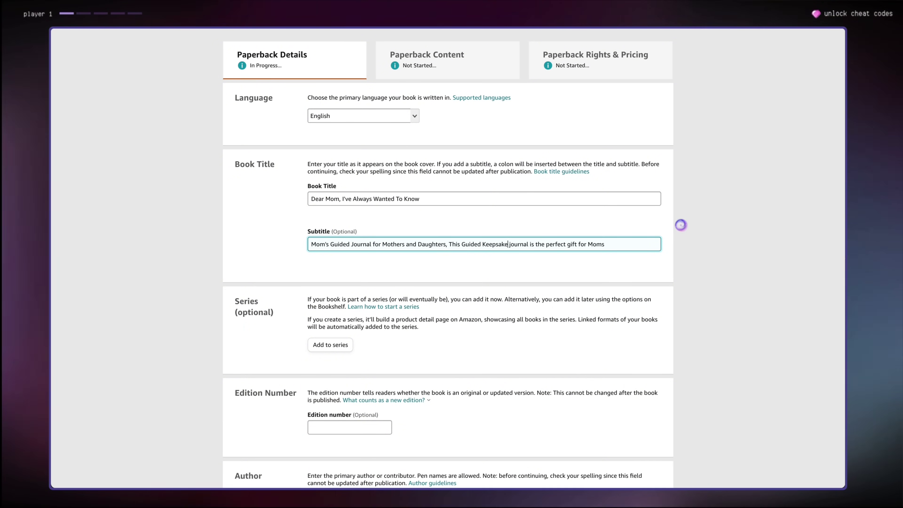
scroll(560, 280, "down", 1)
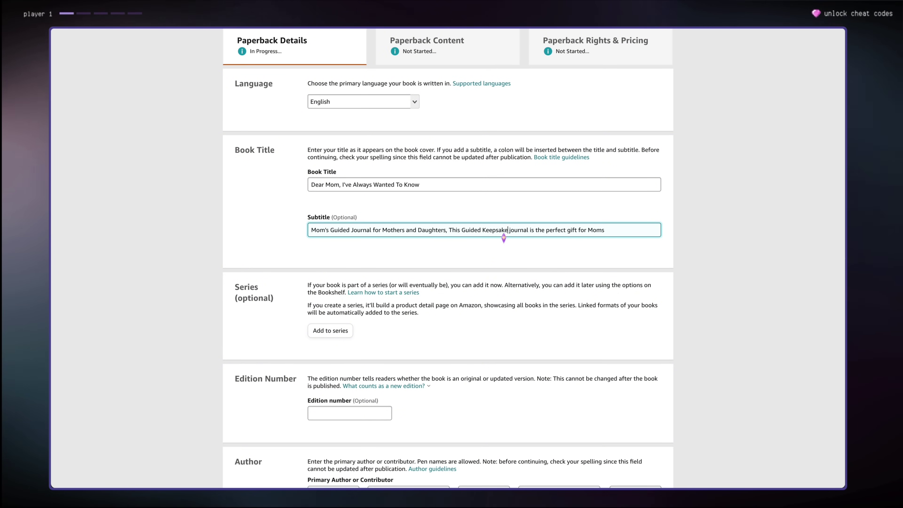
scroll(455, 291, "down", 1)
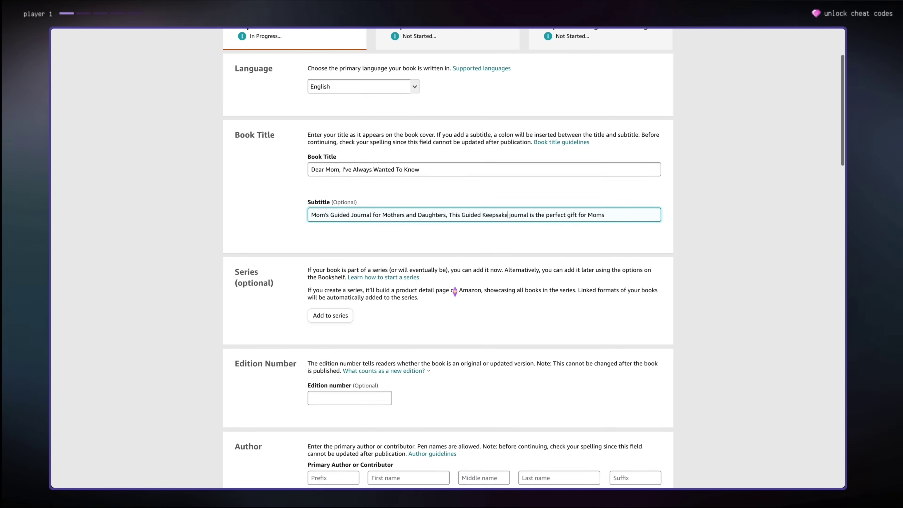
Enter the primary author with first name "Nonna's" and last name "Publishing", leaving series and edition number blank.
scroll(455, 291, "down", 5)
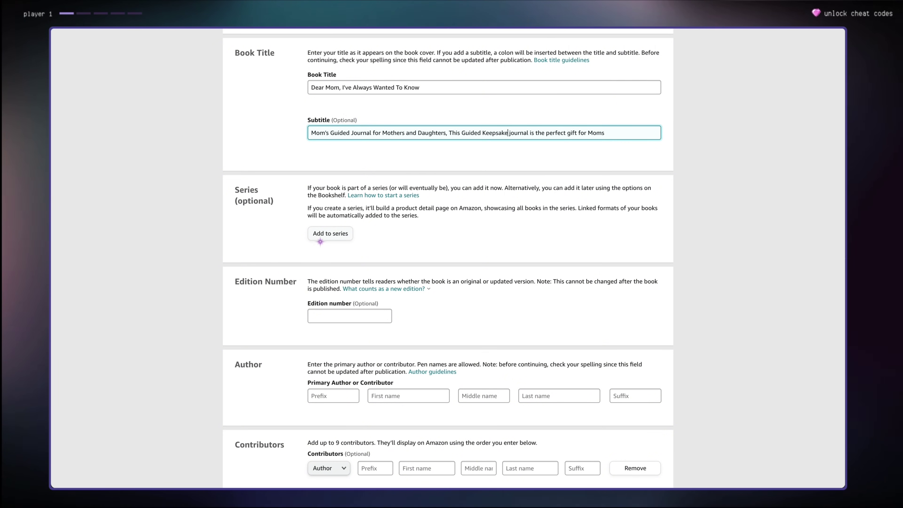
scroll(320, 242, "down", 5)
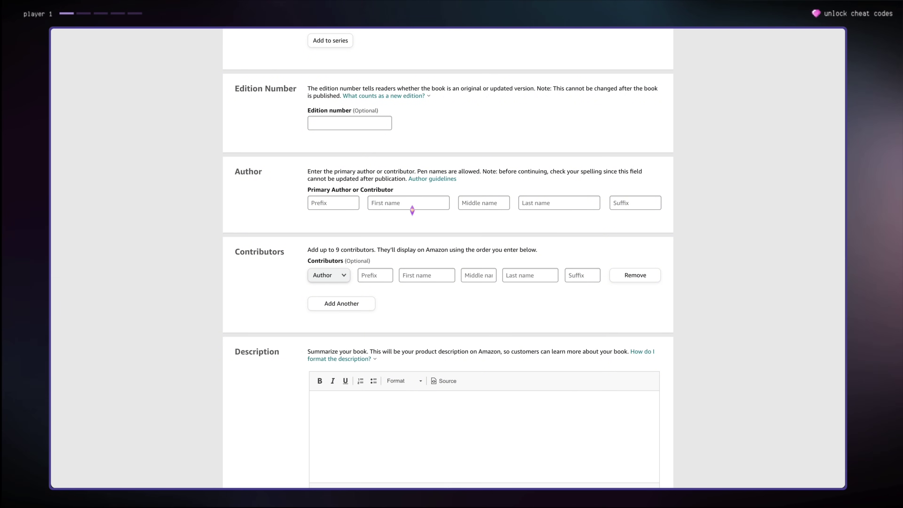
left_click(397, 207)
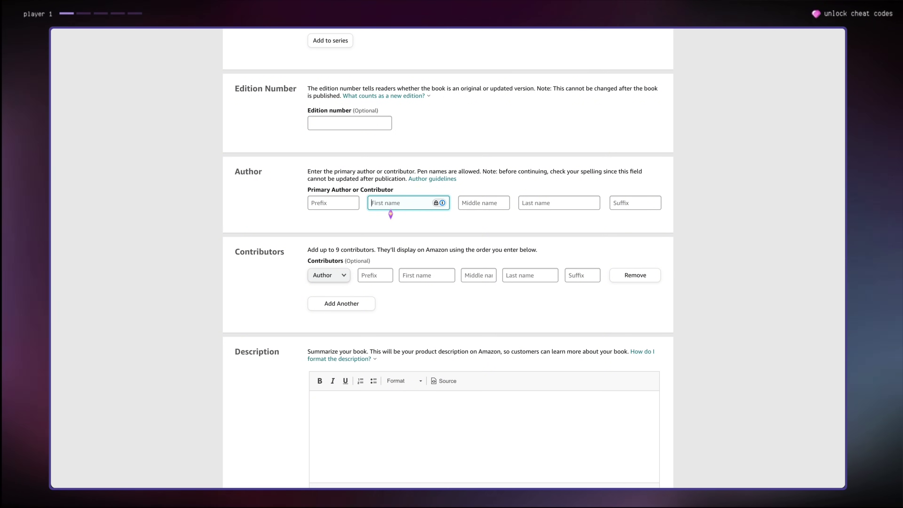
type("NOonna's")
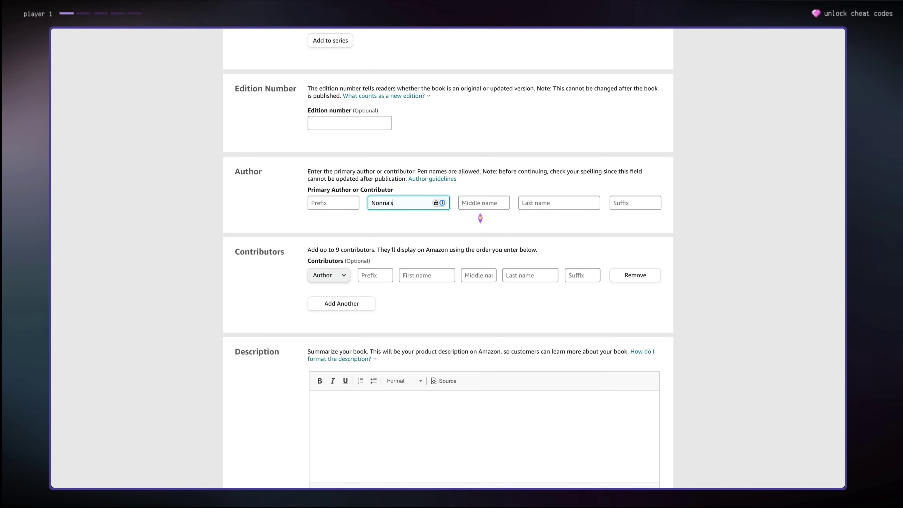
left_click(520, 207)
type("Publishing")
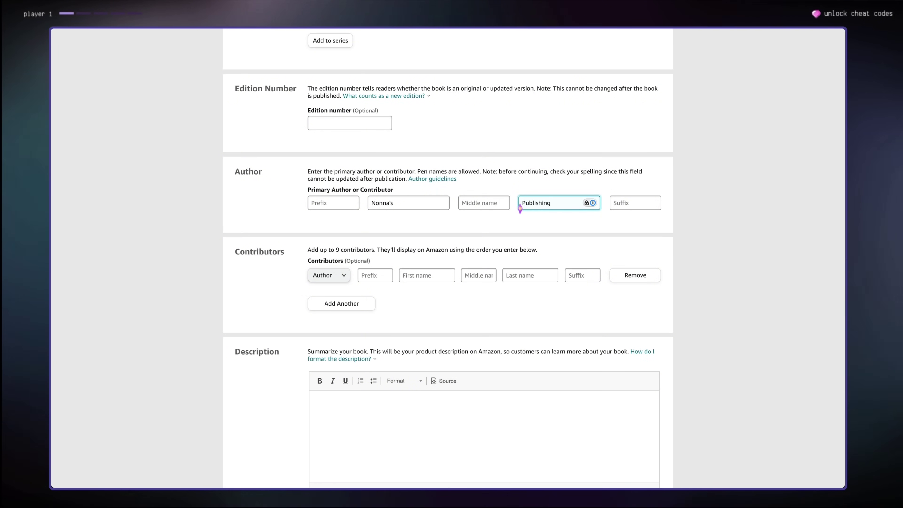
Study Amazon's "Mom, I Want to Hear Your Story" listing and fill the KDP description with a version adapted to "Dear Mom, I've Always Wanted to Know".
scroll(345, 245, "down", 2)
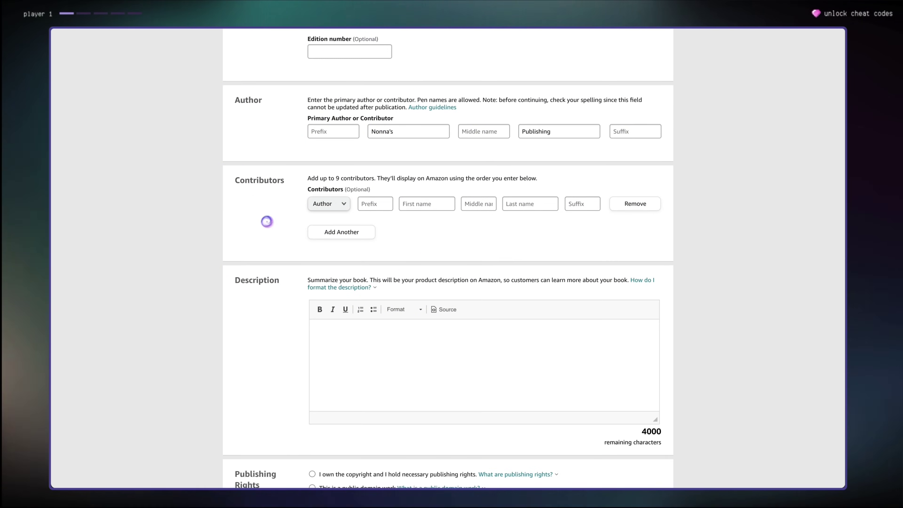
scroll(286, 297, "down", 2)
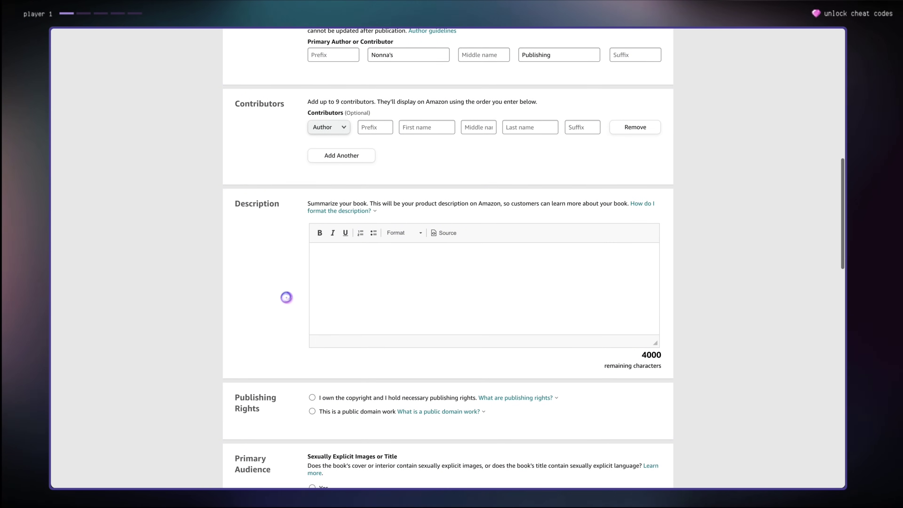
left_click(349, 268)
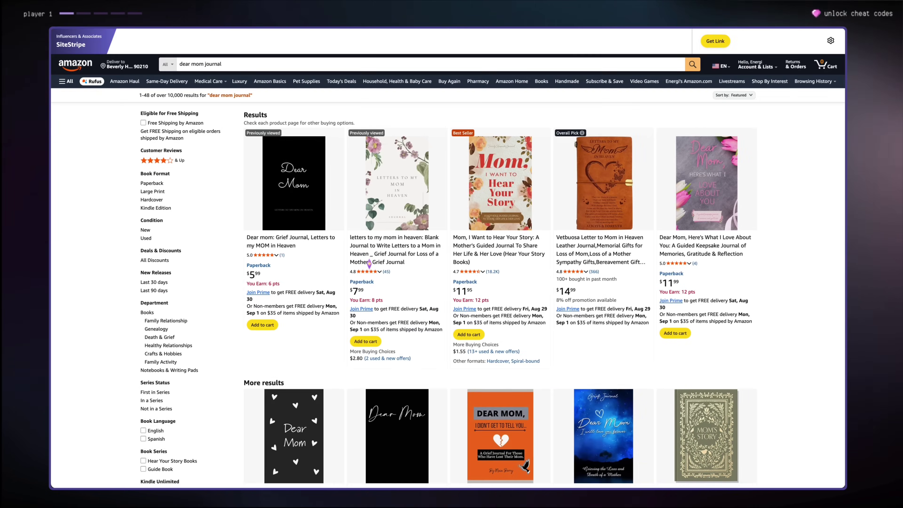
left_click(511, 210)
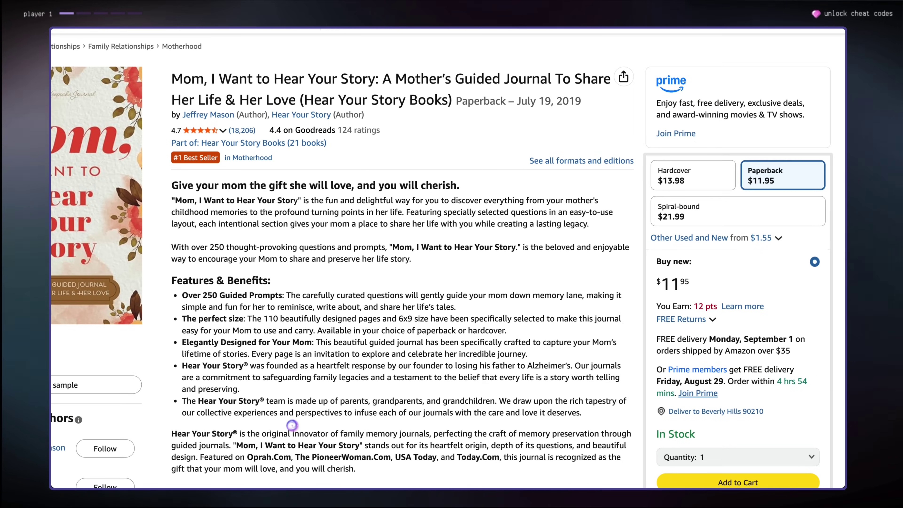
scroll(292, 425, "down", 3)
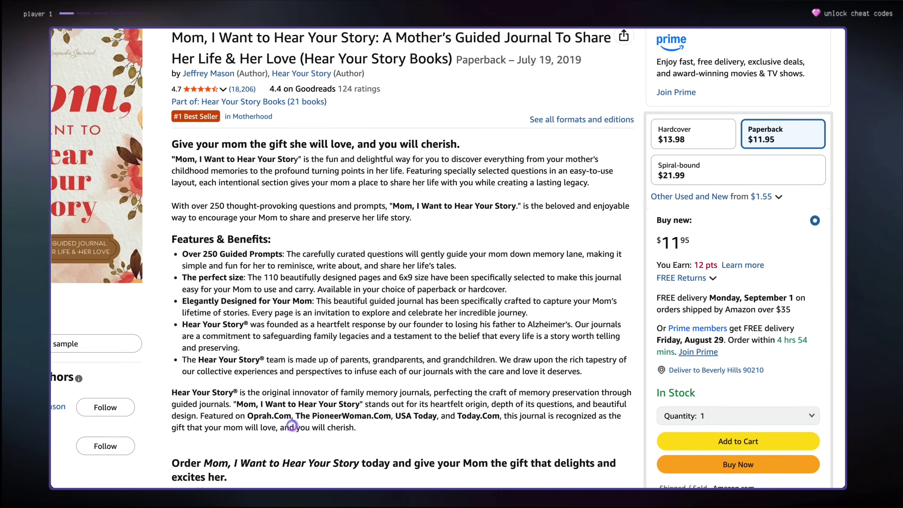
scroll(292, 425, "up", 2)
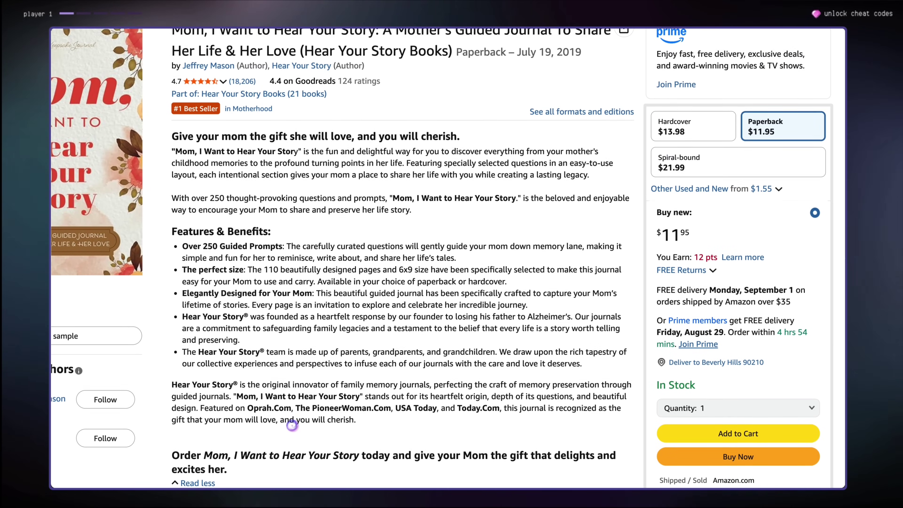
scroll(292, 425, "down", 2)
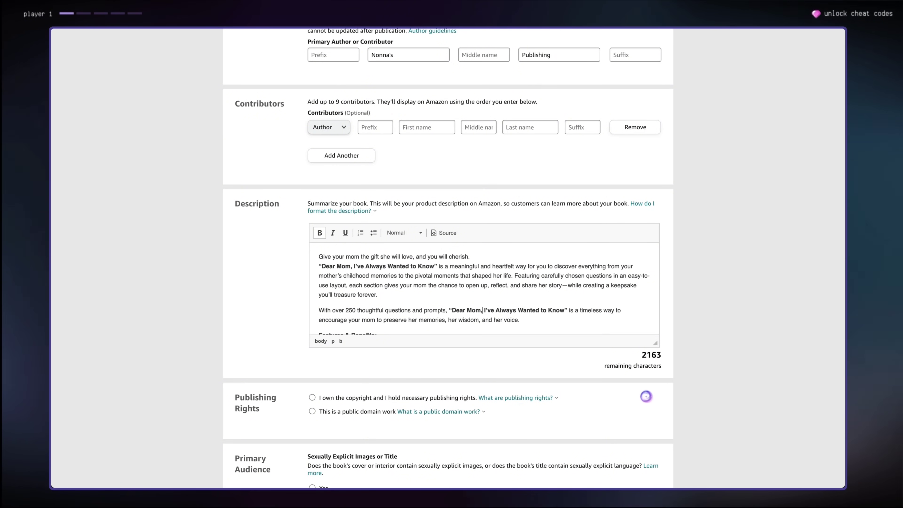
Declare ownership of the copyright and publishing rights, and answer No to the sexually explicit images or title question.
scroll(642, 399, "down", 8)
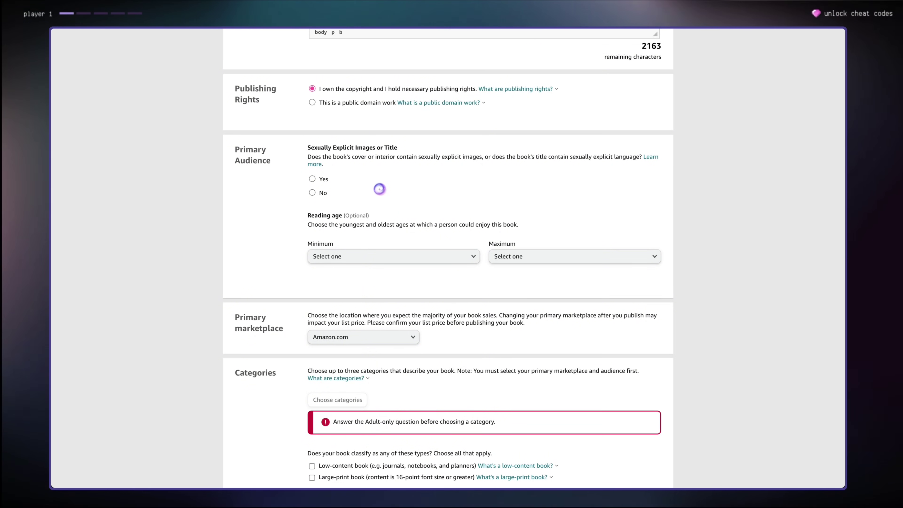
left_click(310, 196)
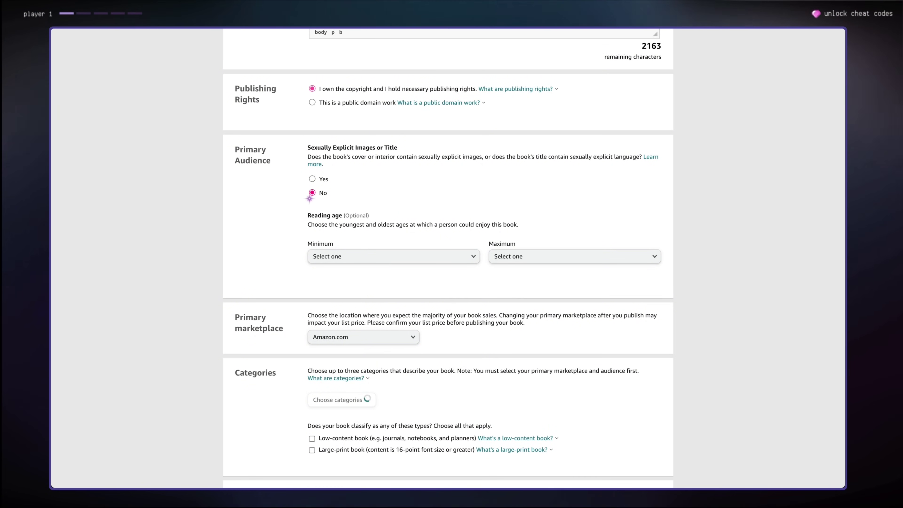
Leave the optional reading age unset and select Amazon.com as the primary marketplace.
scroll(359, 262, "down", 1)
scroll(358, 264, "up", 1)
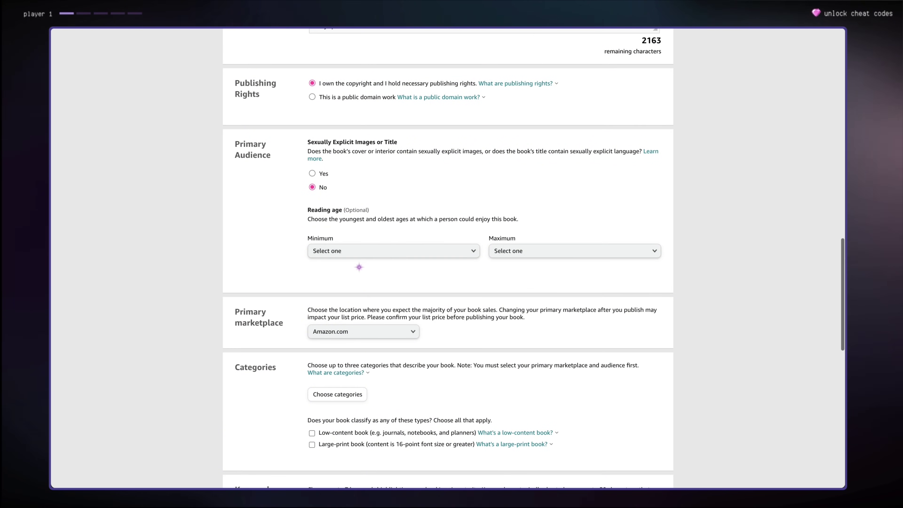
scroll(398, 306, "down", 2)
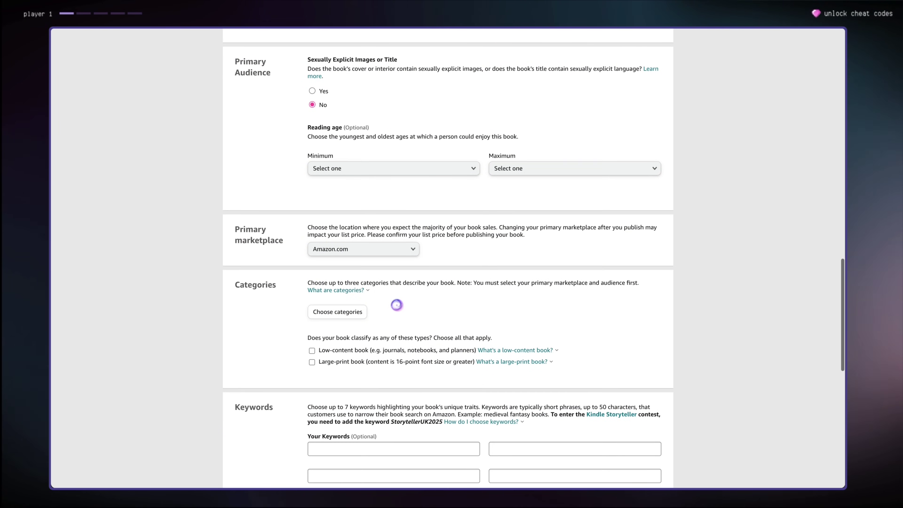
left_click(384, 253)
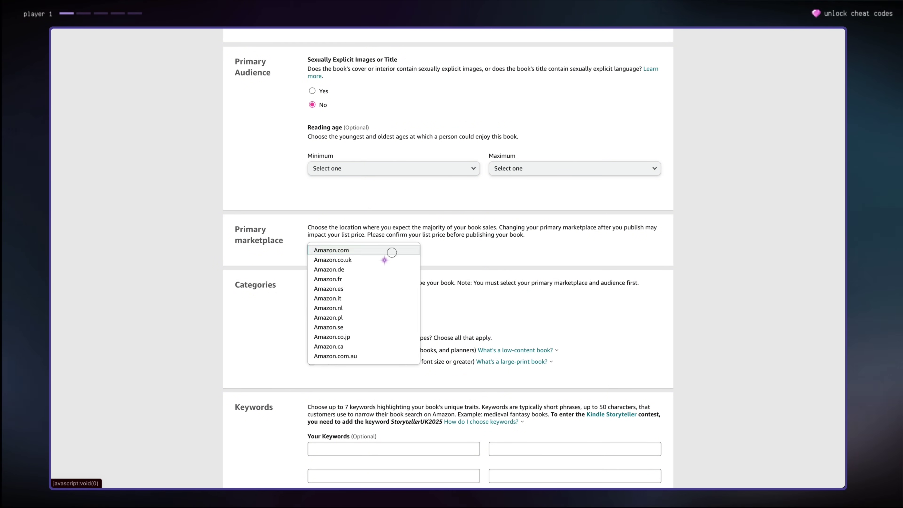
left_click(392, 251)
scroll(379, 319, "down", 1)
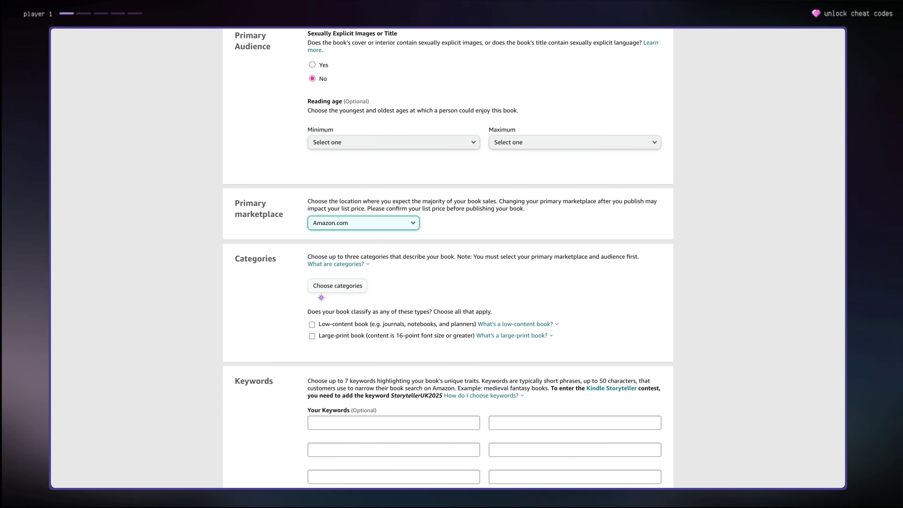
Review the suggested categories for "dear mom journal" in Book Bolt's KDP Category Finder.
left_click(321, 289)
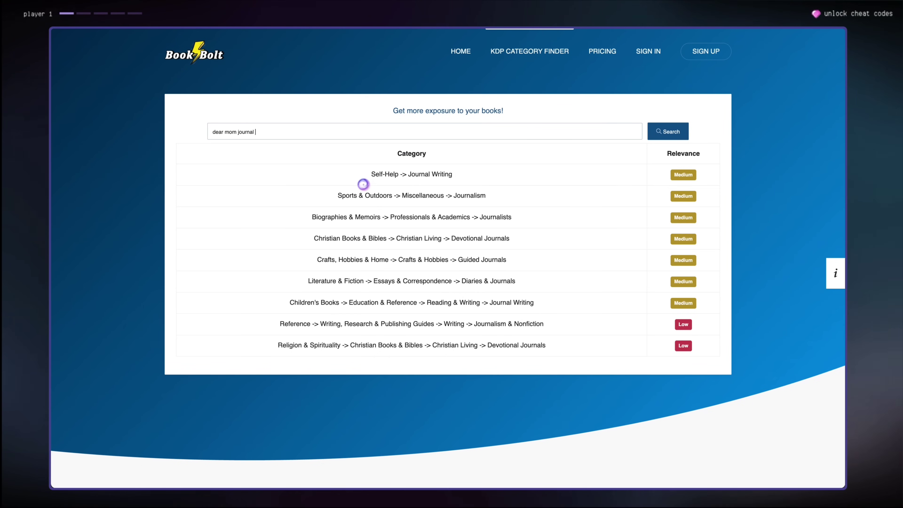
left_click_drag(363, 184, 475, 181)
left_click(477, 181)
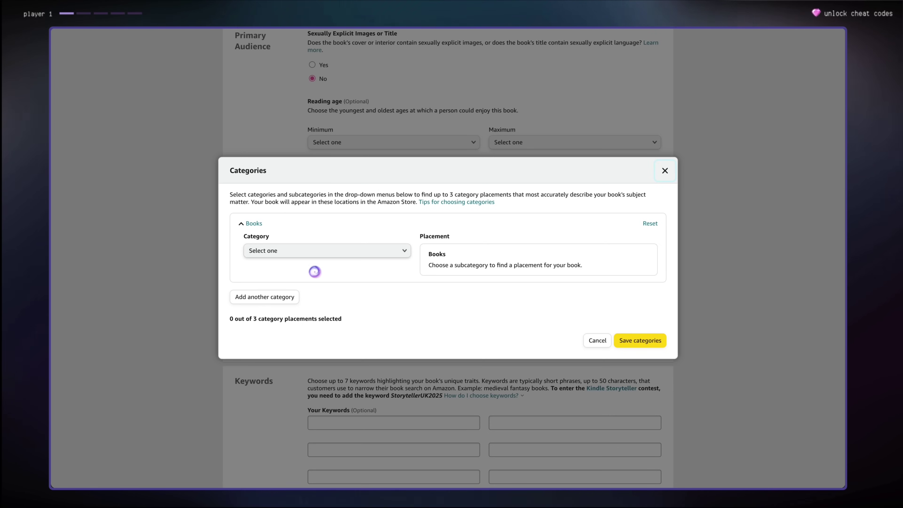
Assign the KDP category Books › Self-Help › Journal Writing and classify the title as a low-content book.
left_click(315, 251)
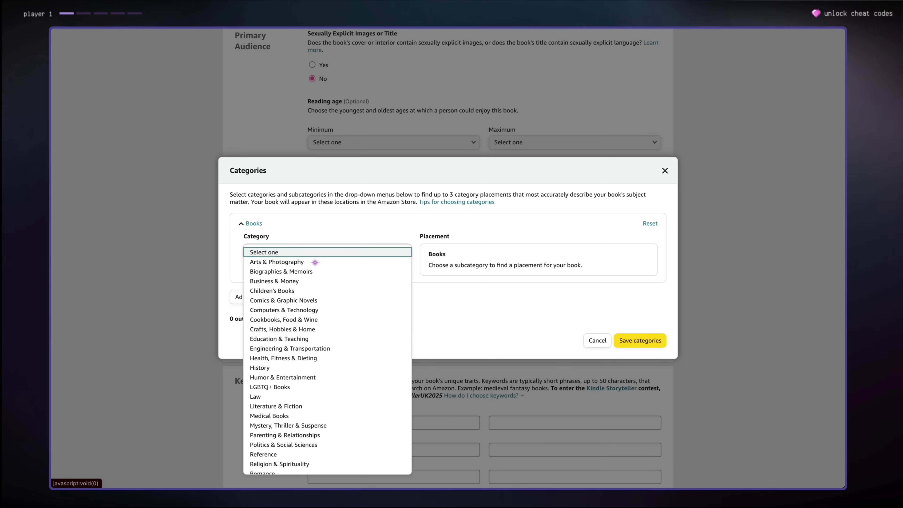
scroll(328, 407, "down", 3)
left_click(329, 419)
left_click(547, 254)
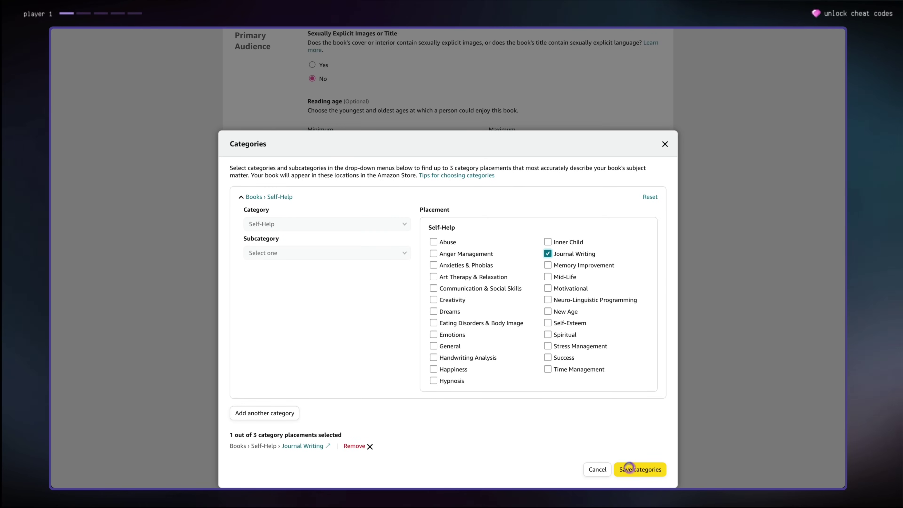
left_click(640, 469)
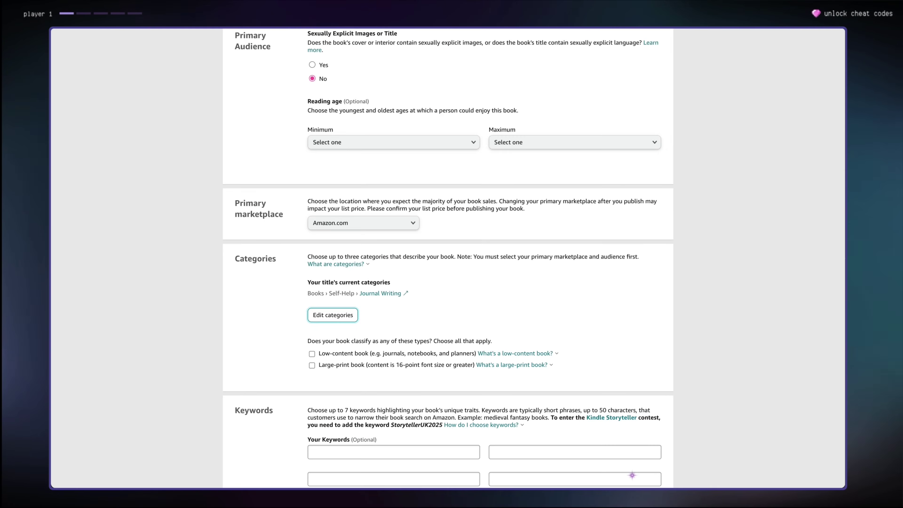
scroll(282, 238, "down", 5)
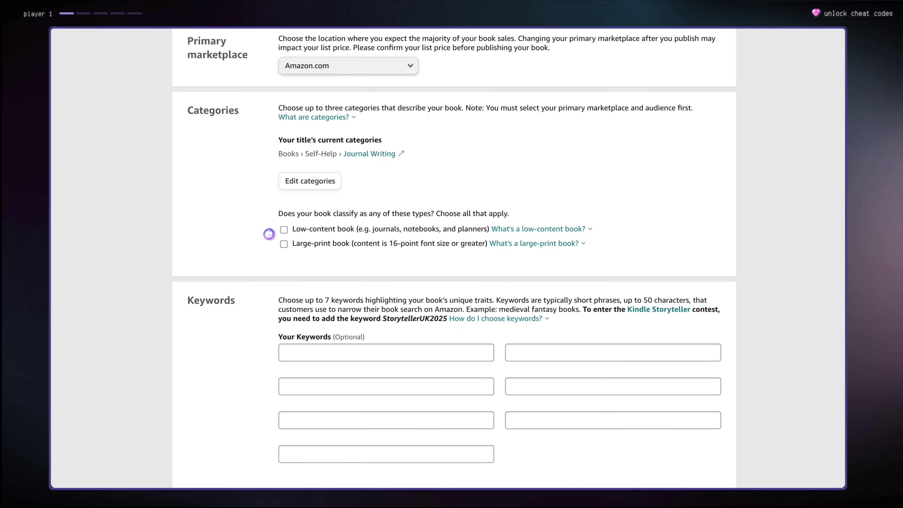
left_click(273, 214)
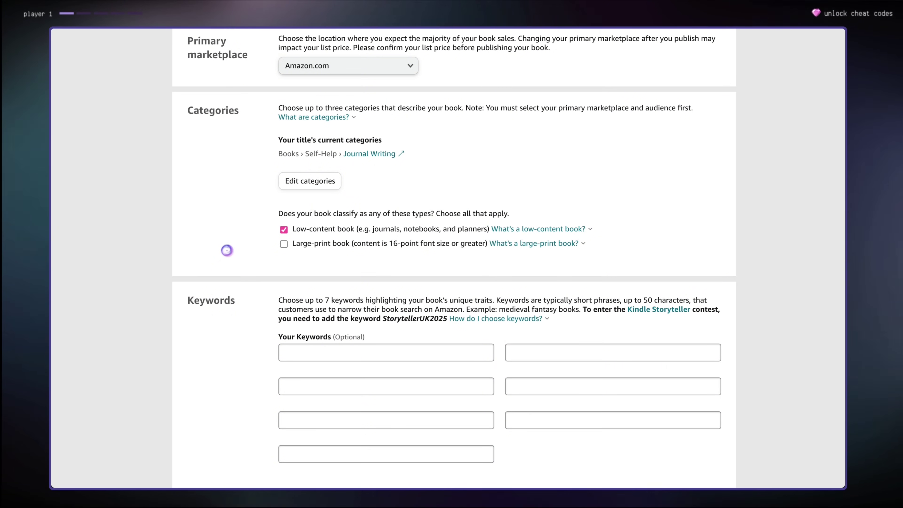
Using Book Bolt and Amazon for ideas, add keywords "dear mom", "dear mom journal", "mothers day gift" and "keepsake journal", and save the book details.
scroll(256, 290, "down", 3)
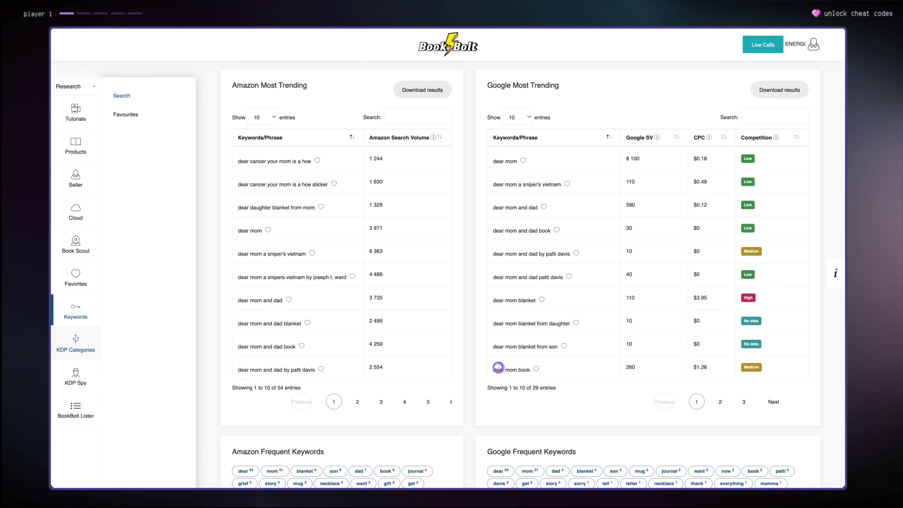
scroll(494, 228, "up", 5)
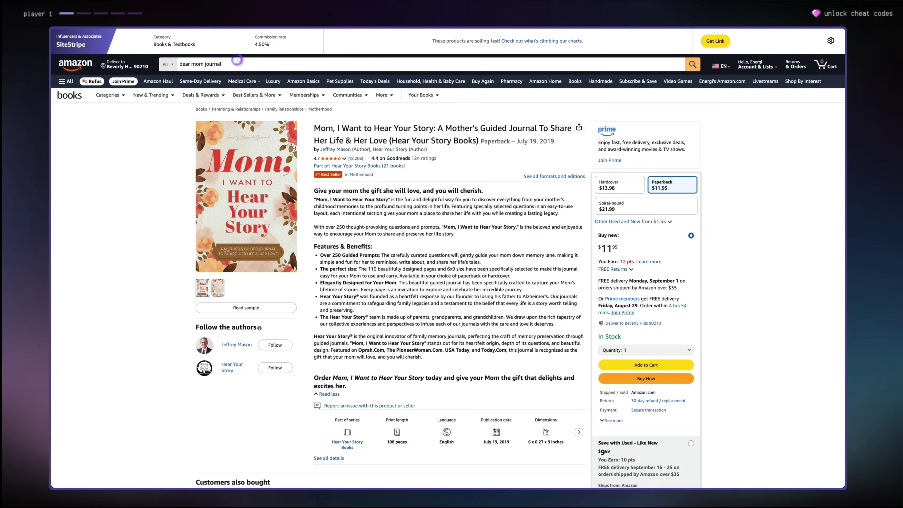
left_click(237, 61)
key("Return")
left_click(232, 67)
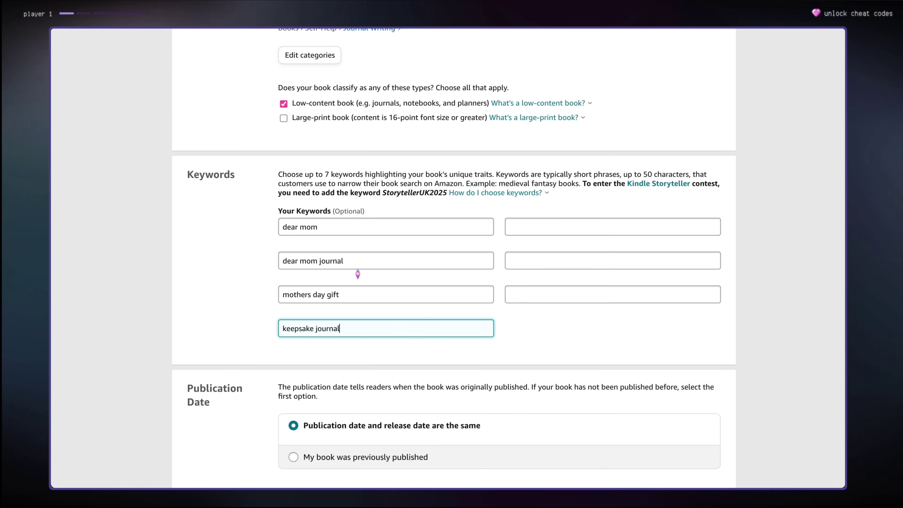
scroll(429, 212, "down", 8)
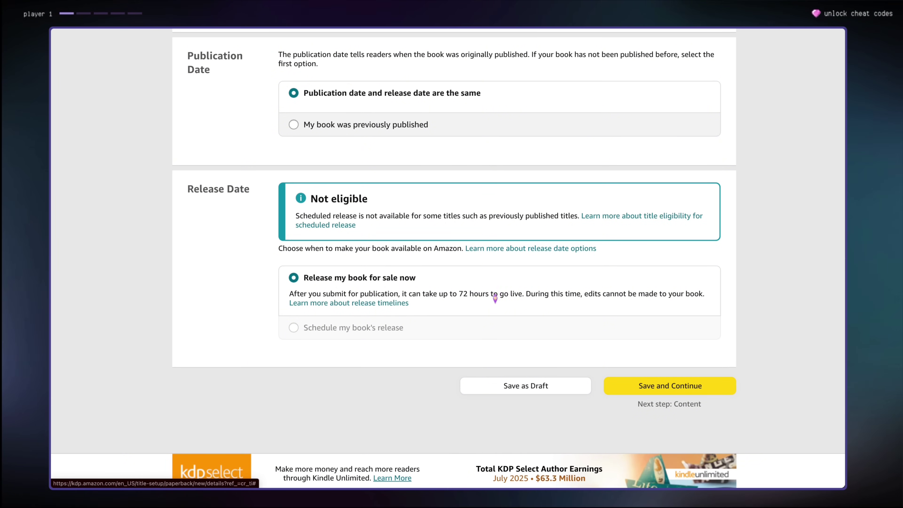
left_click(657, 385)
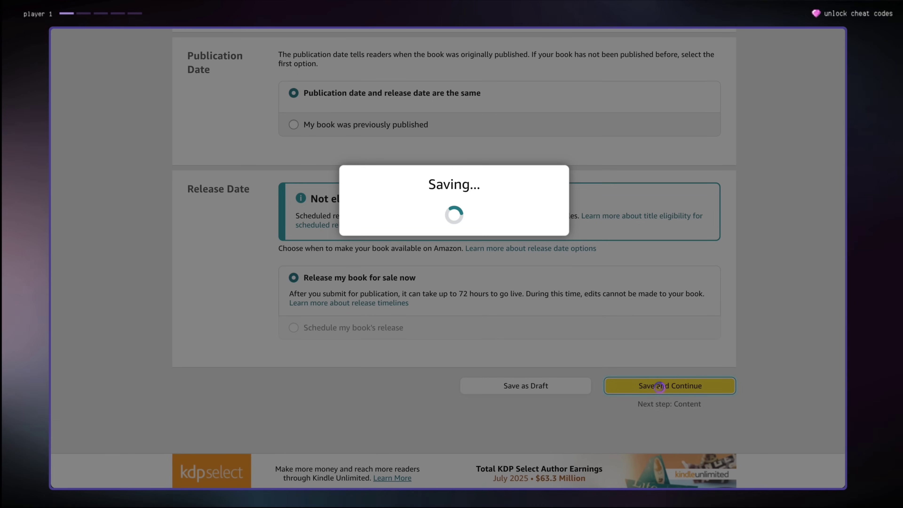
Configure printing with black & white interior on white paper, 6 x 9 in trim, Bleed (PDF only) and a Glossy cover finish.
scroll(258, 281, "down", 2)
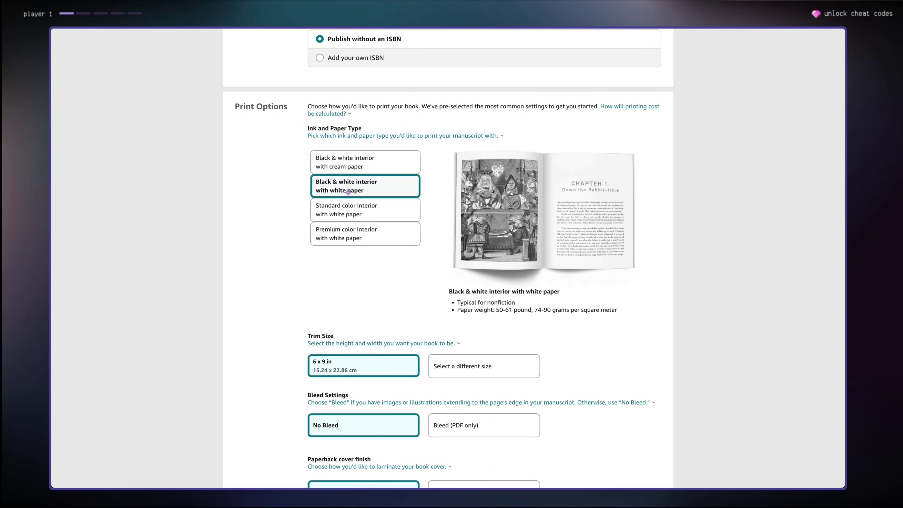
scroll(275, 249, "down", 2)
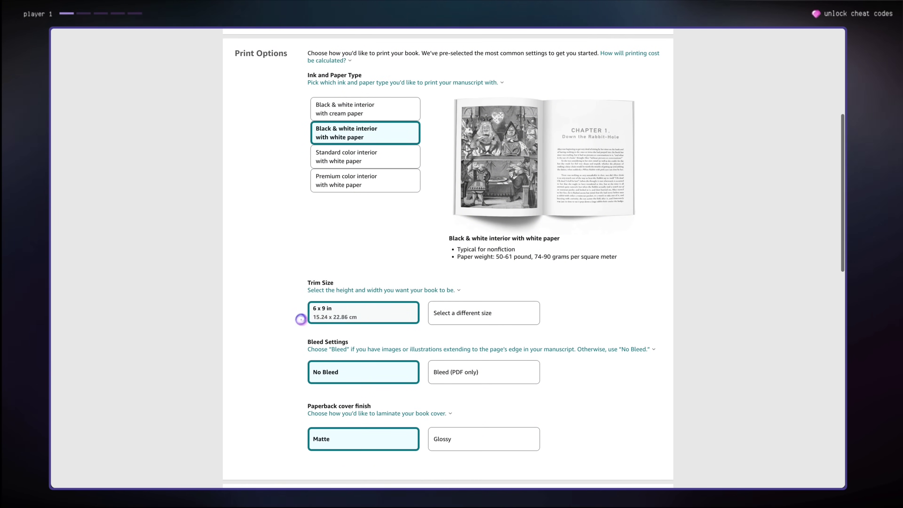
scroll(369, 327, "down", 4)
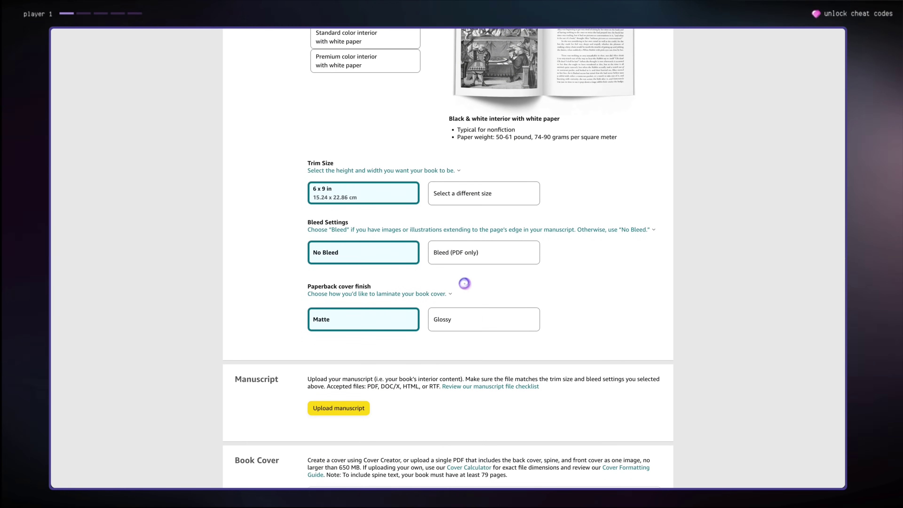
left_click(486, 256)
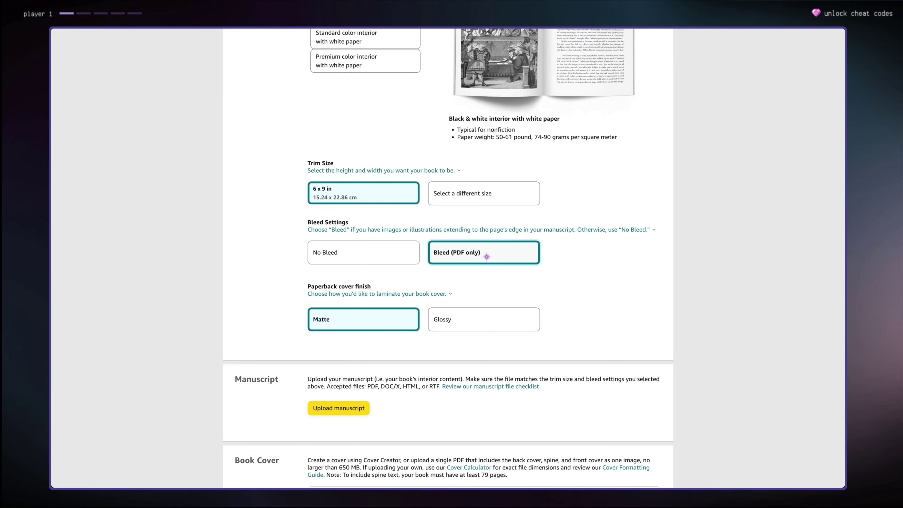
scroll(369, 257, "down", 4)
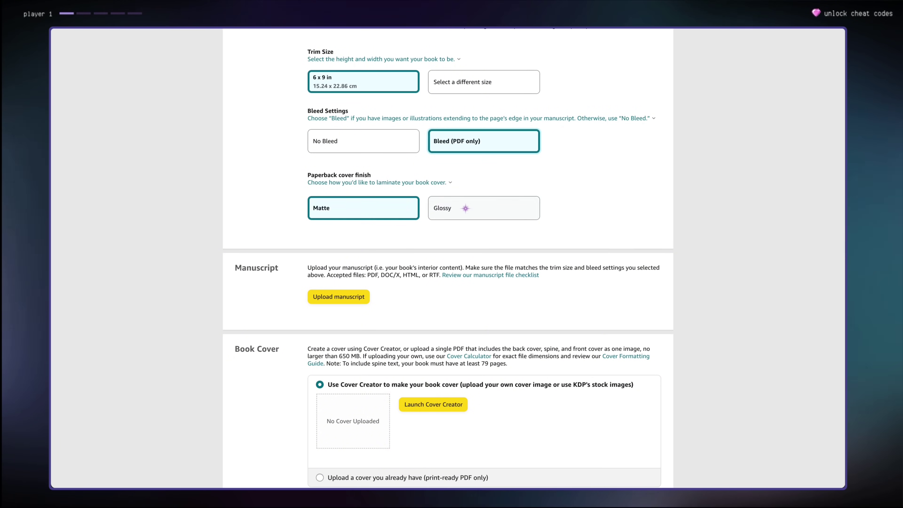
left_click(461, 207)
scroll(356, 242, "down", 2)
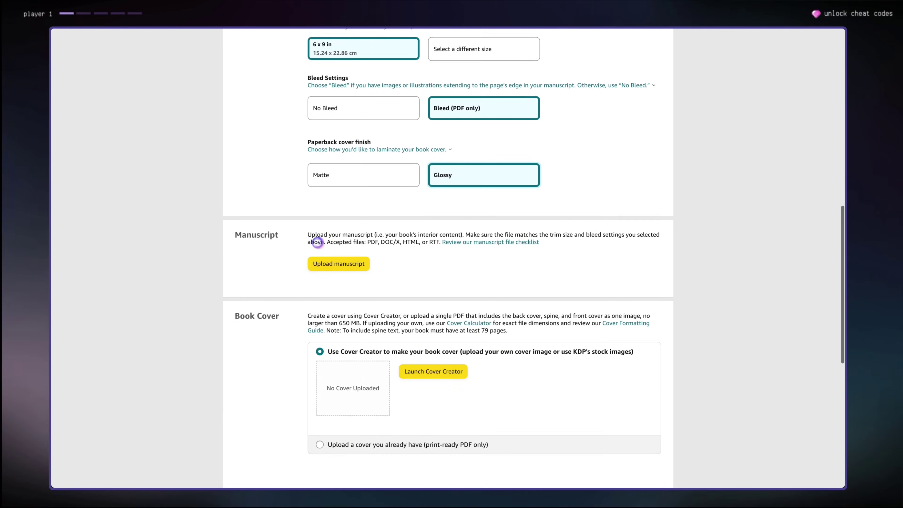
Upload "Paperback Interior (Mommy_Journal_28_Aug) 6X9 110 pages Bleed CMYK.pdf" as the manuscript.
left_click(339, 296)
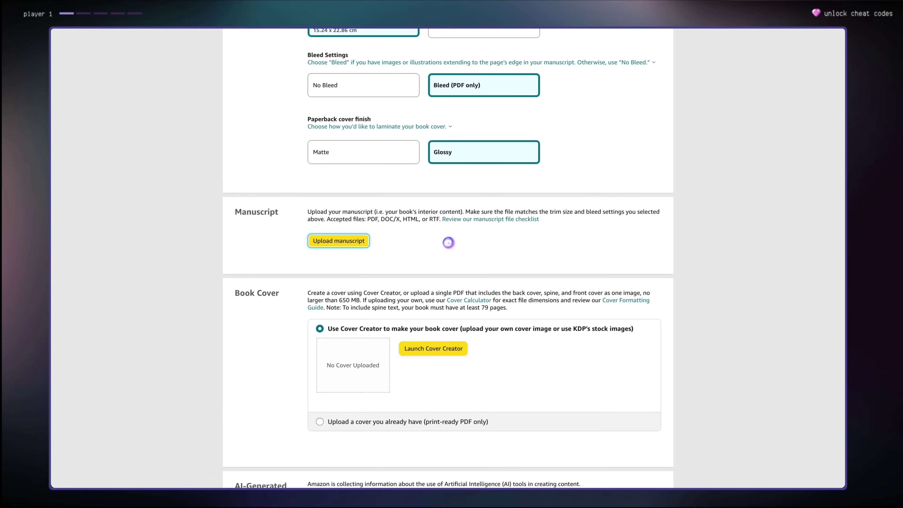
left_click(326, 245)
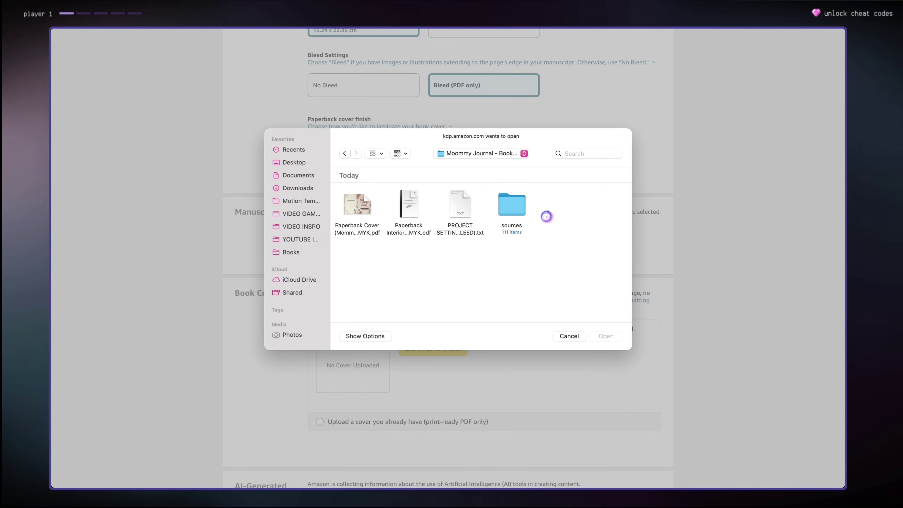
left_click(396, 206)
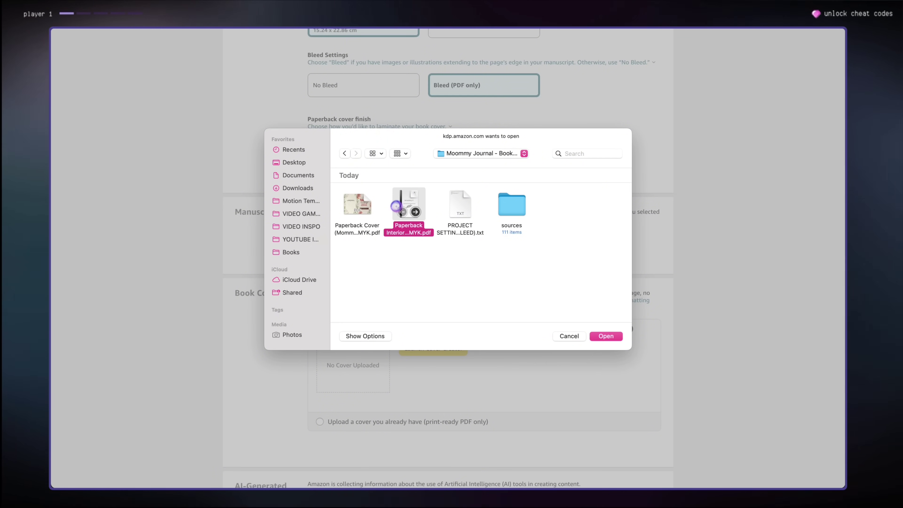
left_click(600, 339)
Choose to use an existing print-ready cover and upload the Paperback Cover PDF from the journal's project folder.
scroll(227, 189, "down", 5)
left_click_drag(227, 189, 284, 188)
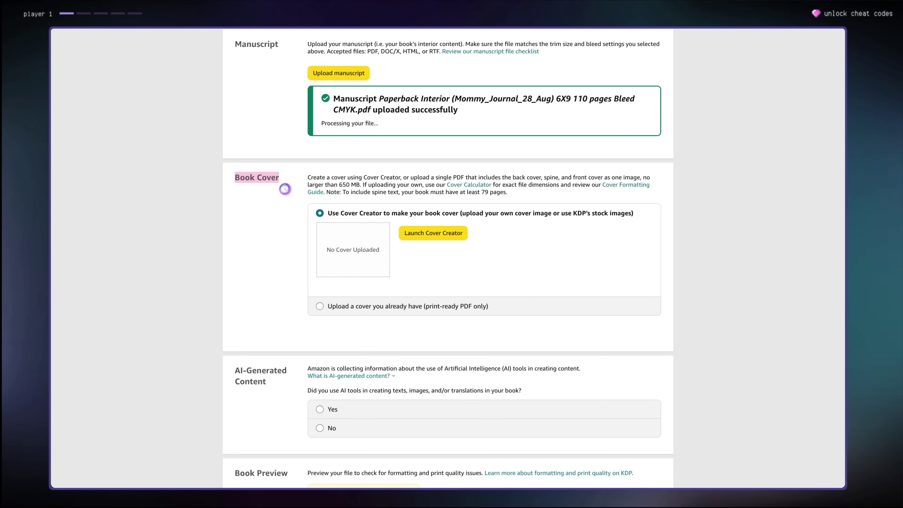
left_click(324, 312)
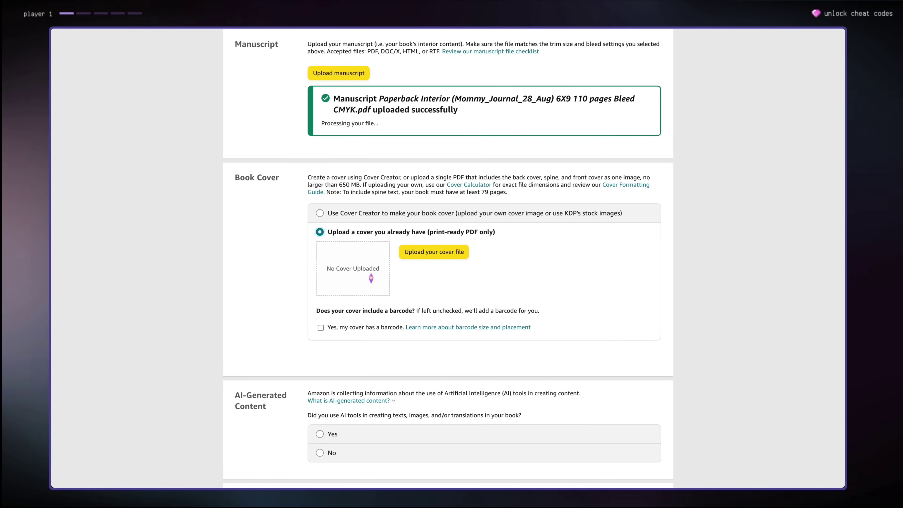
left_click(401, 255)
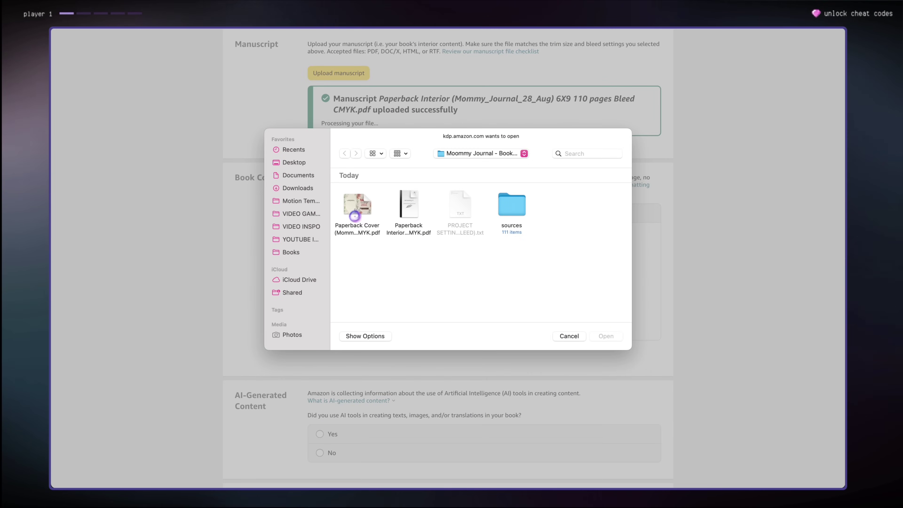
left_click(355, 215)
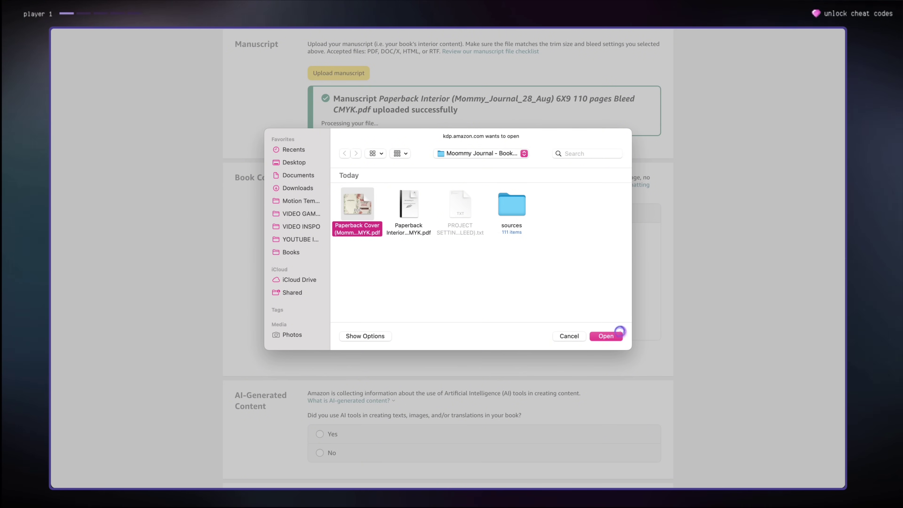
left_click(605, 336)
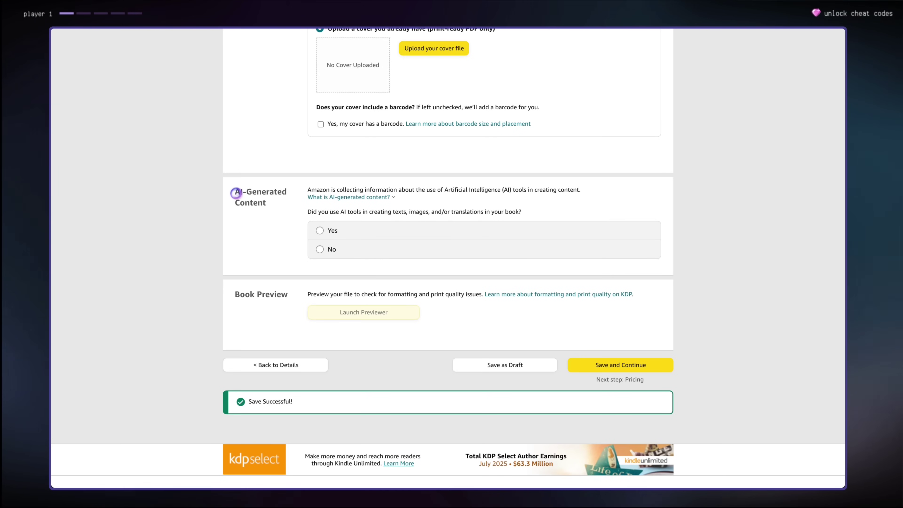
Answer No to the AI-generated content question and launch the book's print preview.
left_click_drag(241, 192, 258, 219)
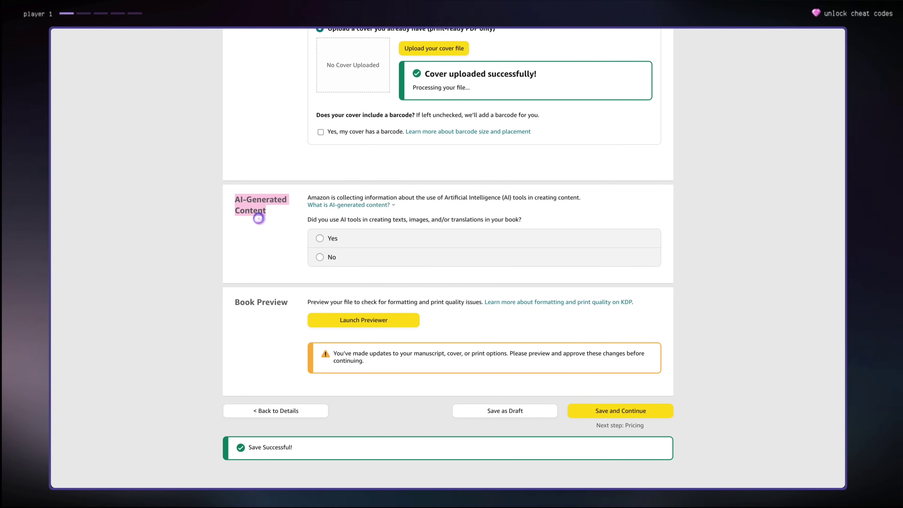
left_click(249, 245)
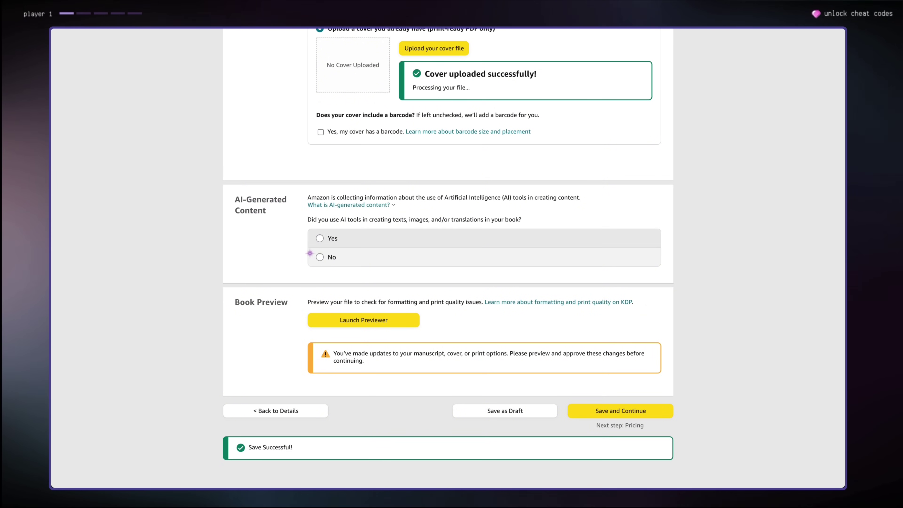
left_click(308, 266)
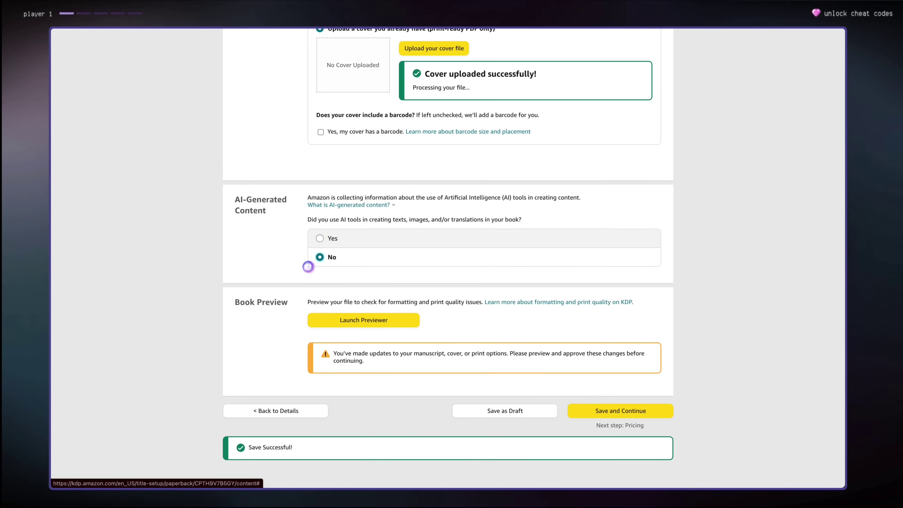
scroll(341, 291, "down", 1)
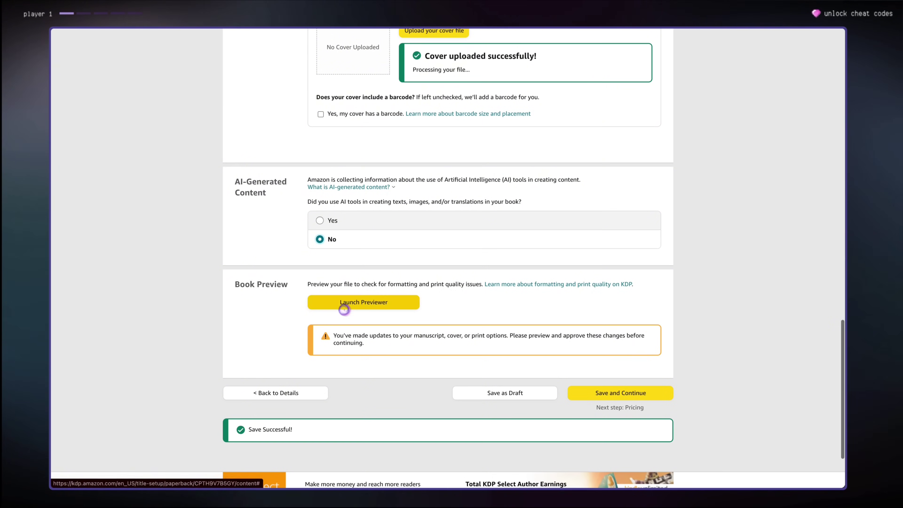
left_click(358, 308)
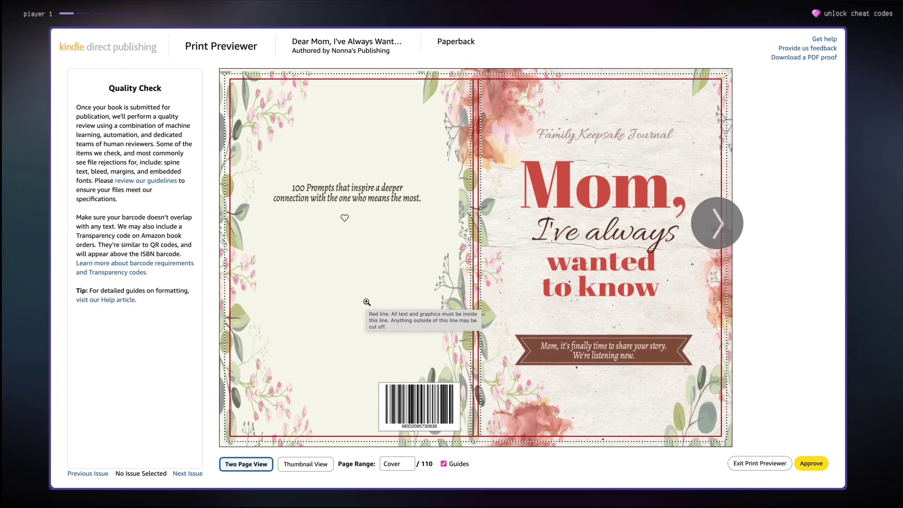
Check the cover and first interior pages in the print preview, approve the proof, and save the content to continue to pricing.
left_click(710, 220)
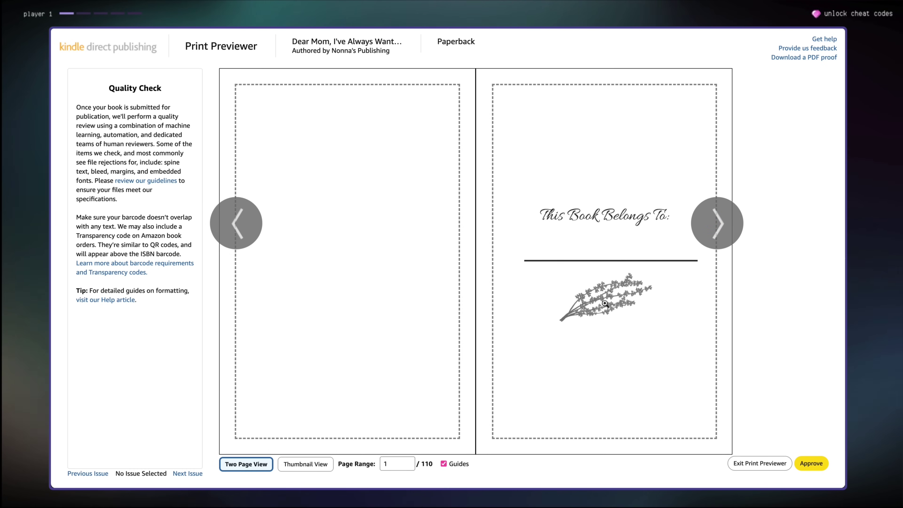
left_click(701, 234)
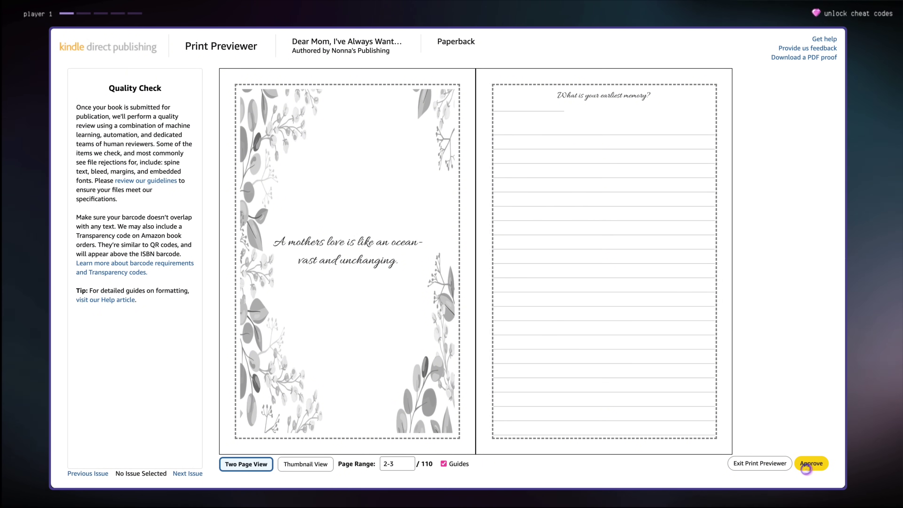
left_click(805, 468)
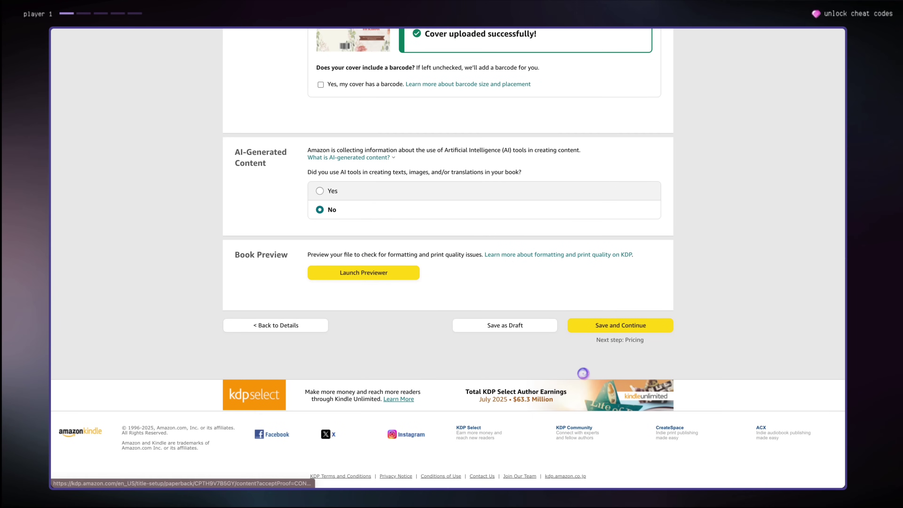
left_click(590, 325)
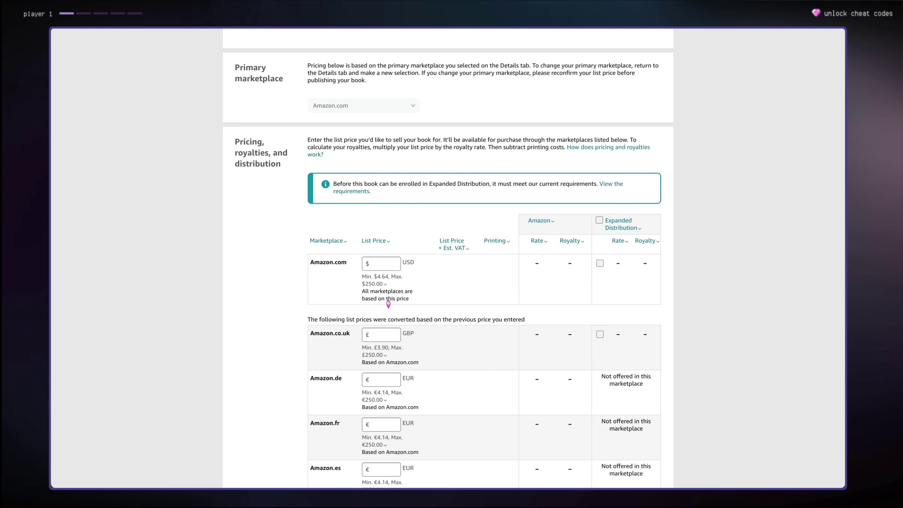
Set the Amazon.com list price to 10.99 USD and check the resulting royalty.
left_click(373, 270)
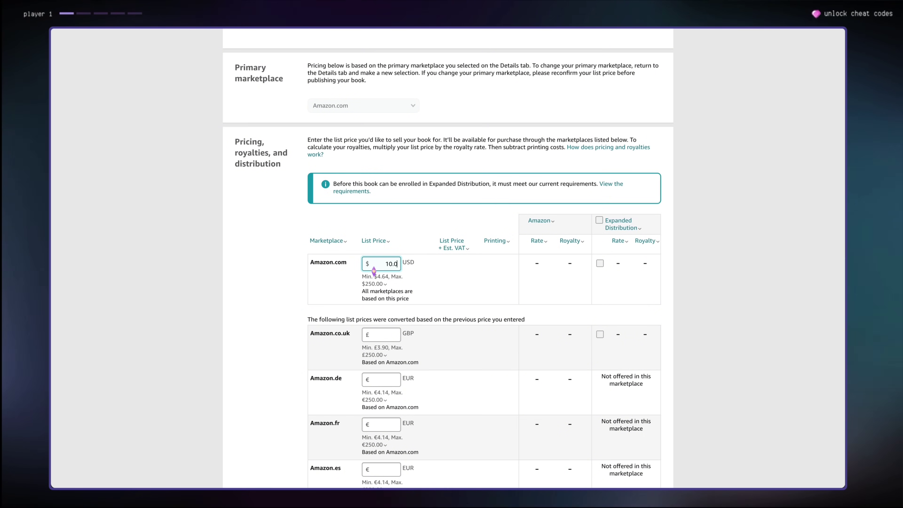
type("10.99")
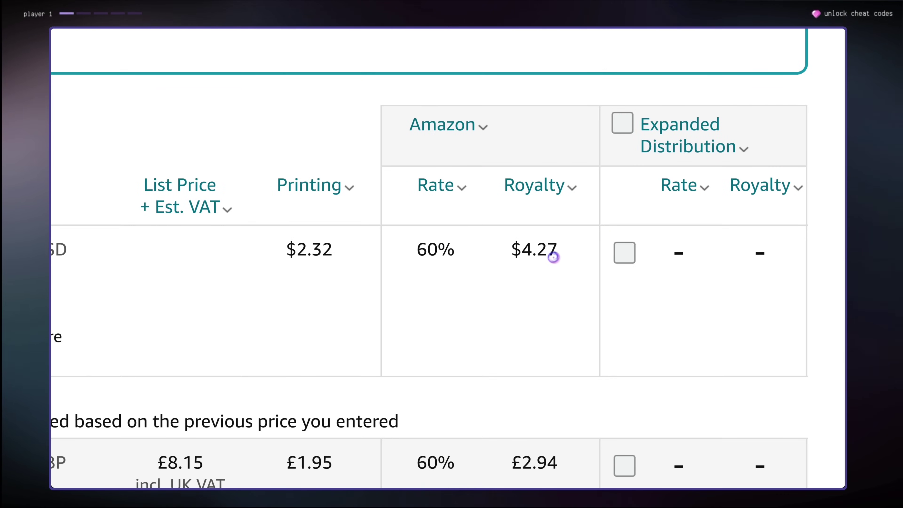
left_click_drag(575, 263, 563, 263)
left_click(523, 260)
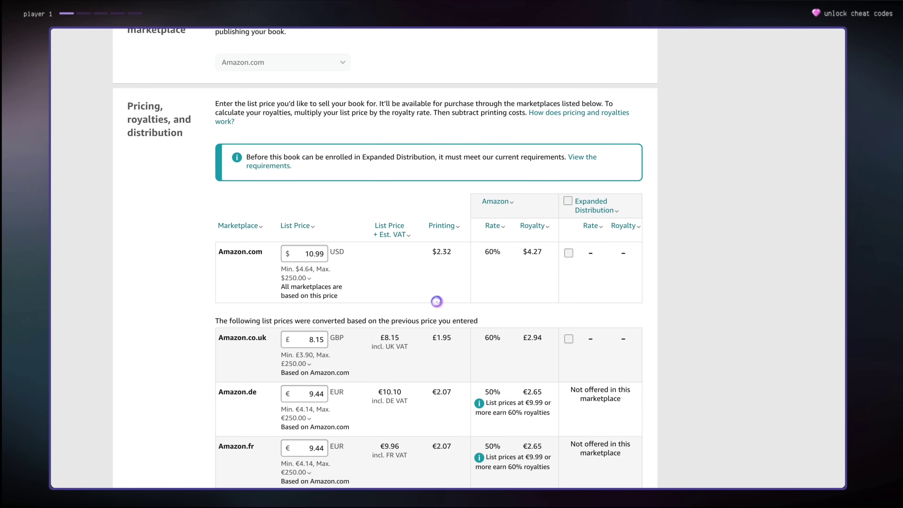
Review the converted prices for the other marketplaces and publish the paperback book.
scroll(397, 263, "down", 1)
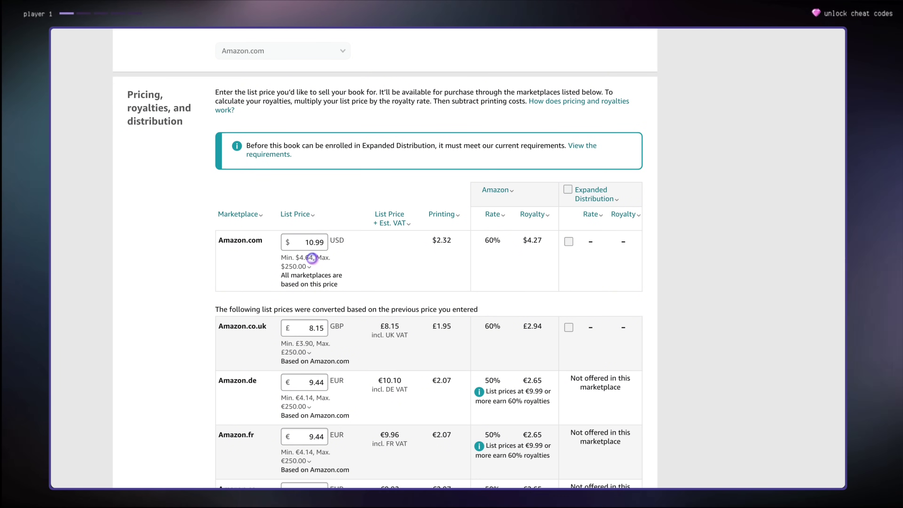
scroll(312, 258, "down", 15)
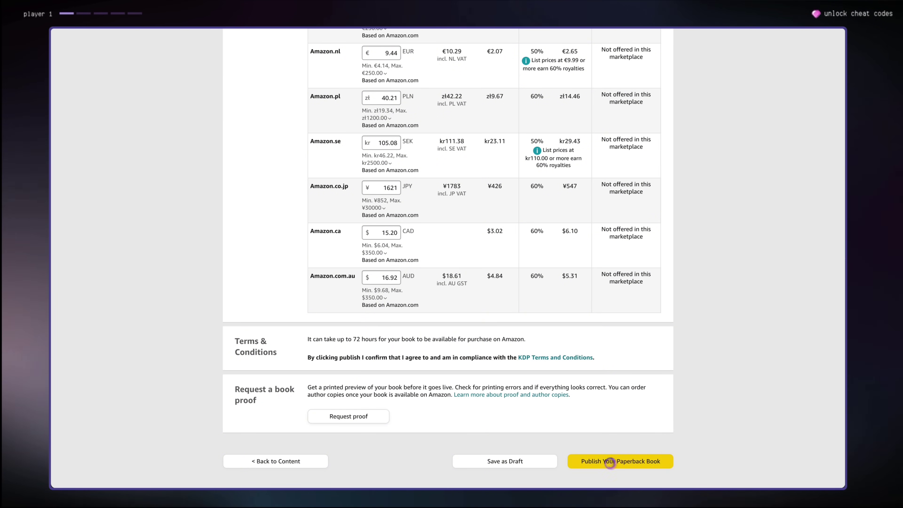
left_click(607, 462)
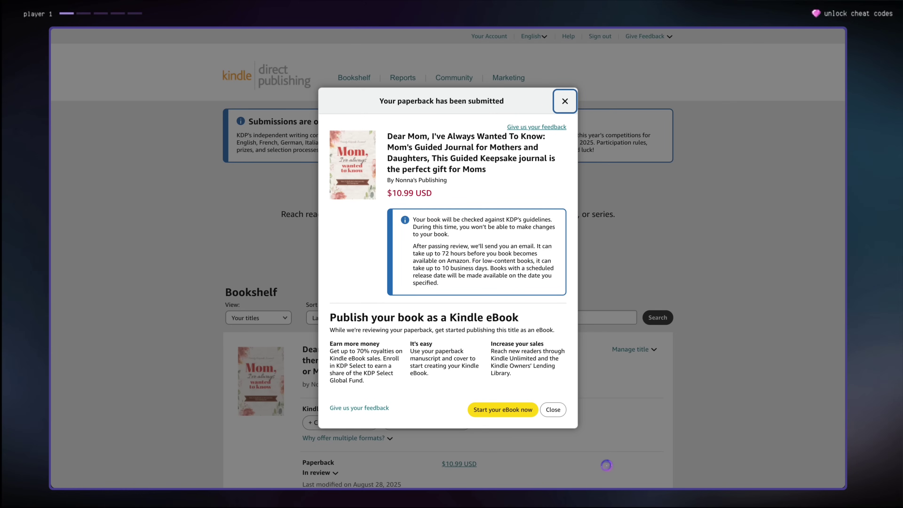